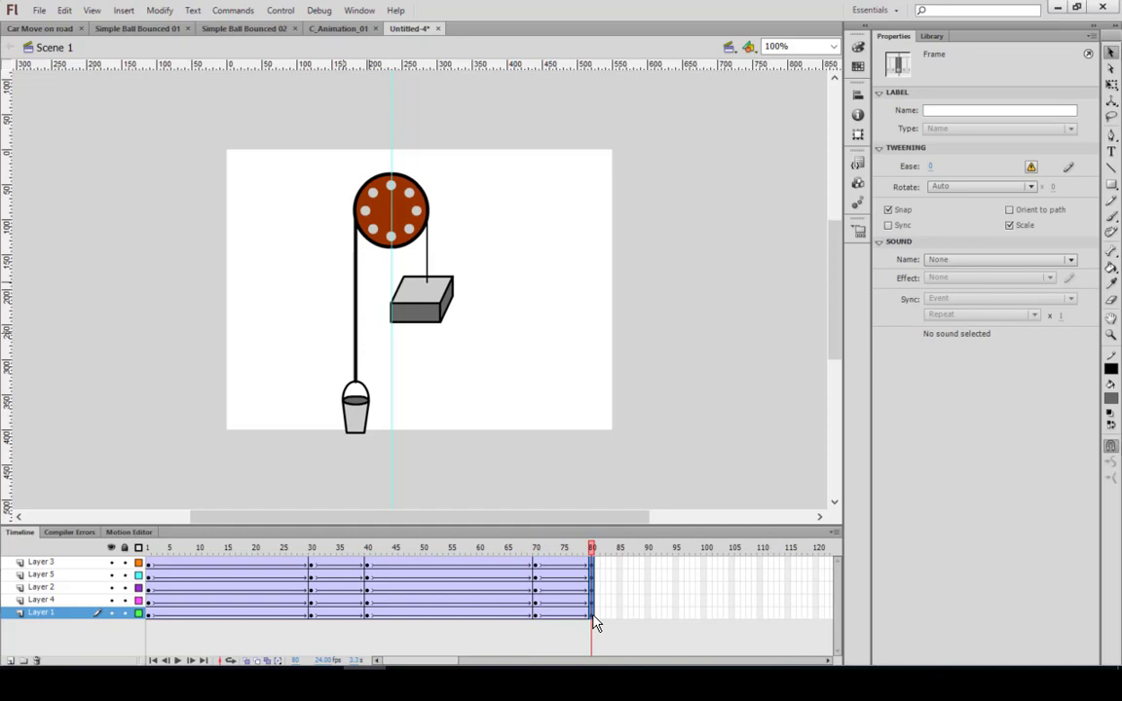
- Play the pulley, bucket and block animation on the timeline
{"action": "key", "text": "Return"}
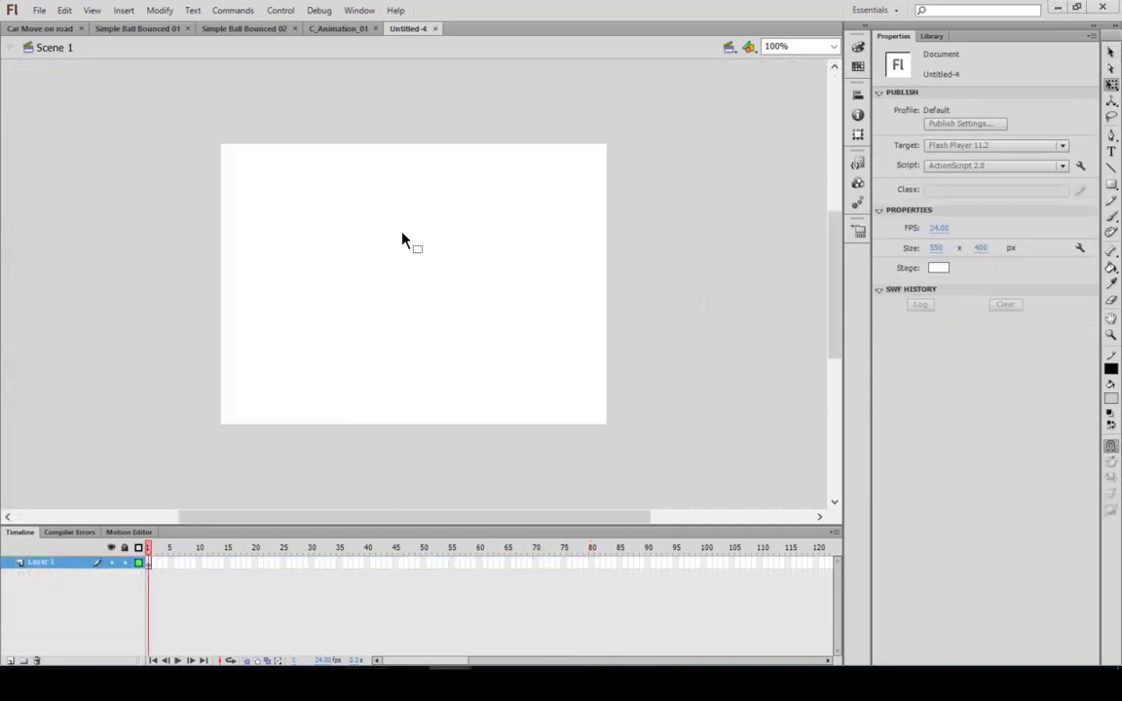
{"action": "left_click", "coordinate": [1111, 184]}
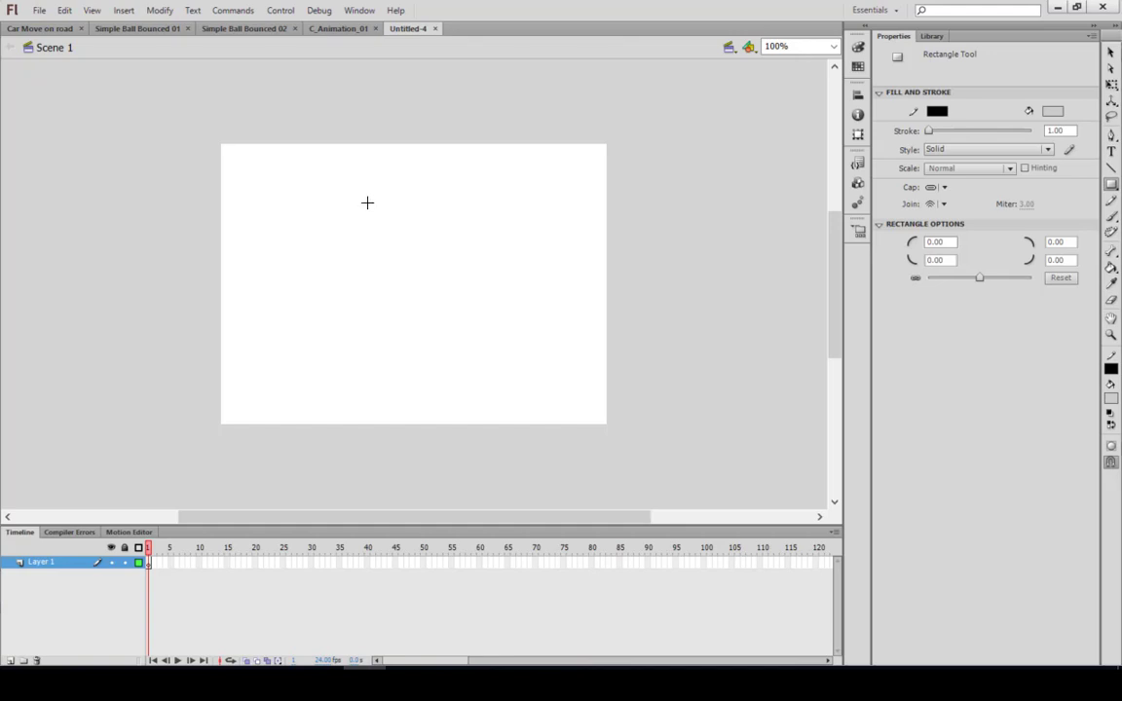
{"action": "left_click_drag", "start_coordinate": [368, 202], "coordinate": [411, 255]}
{"action": "key", "text": "ctrl+z"}
- Draw a circle about 104 px in diameter in the upper middle of the stage with the Oval tool
{"action": "left_click", "coordinate": [1111, 184]}
{"action": "left_click", "coordinate": [993, 199]}
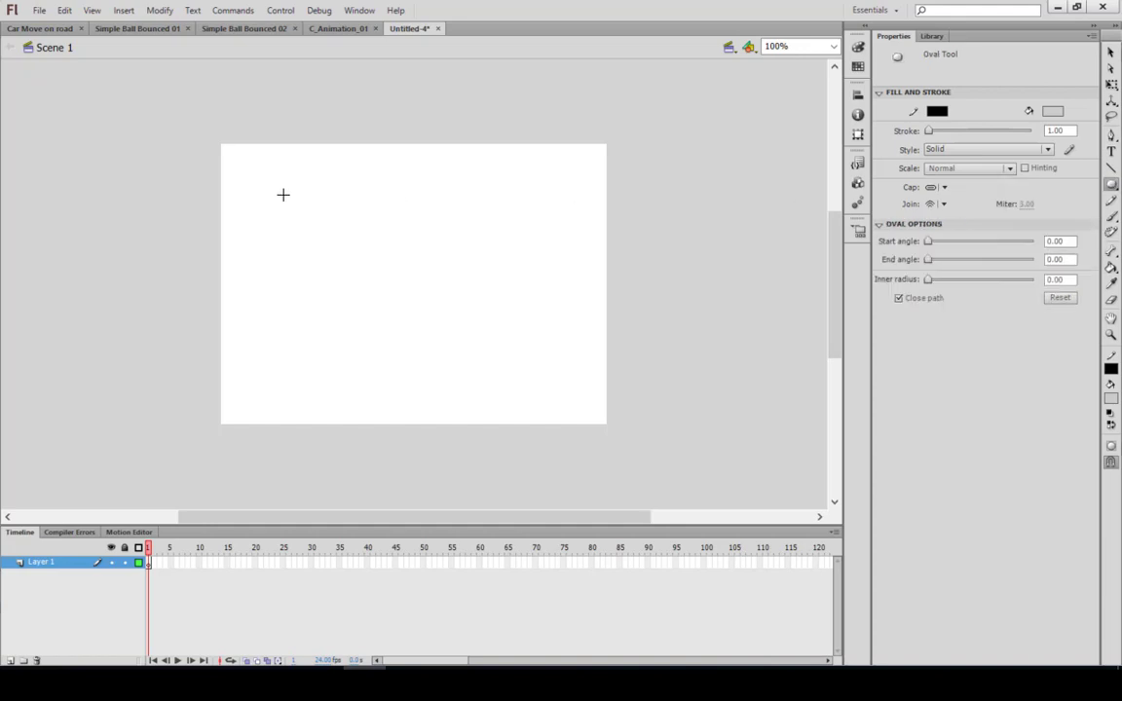
{"action": "left_click_drag", "start_coordinate": [348, 203], "coordinate": [421, 263]}
{"action": "key", "text": "v"}
- Move the circle with its outline straight up by 50 px to Y 35
{"action": "left_click", "coordinate": [398, 241]}
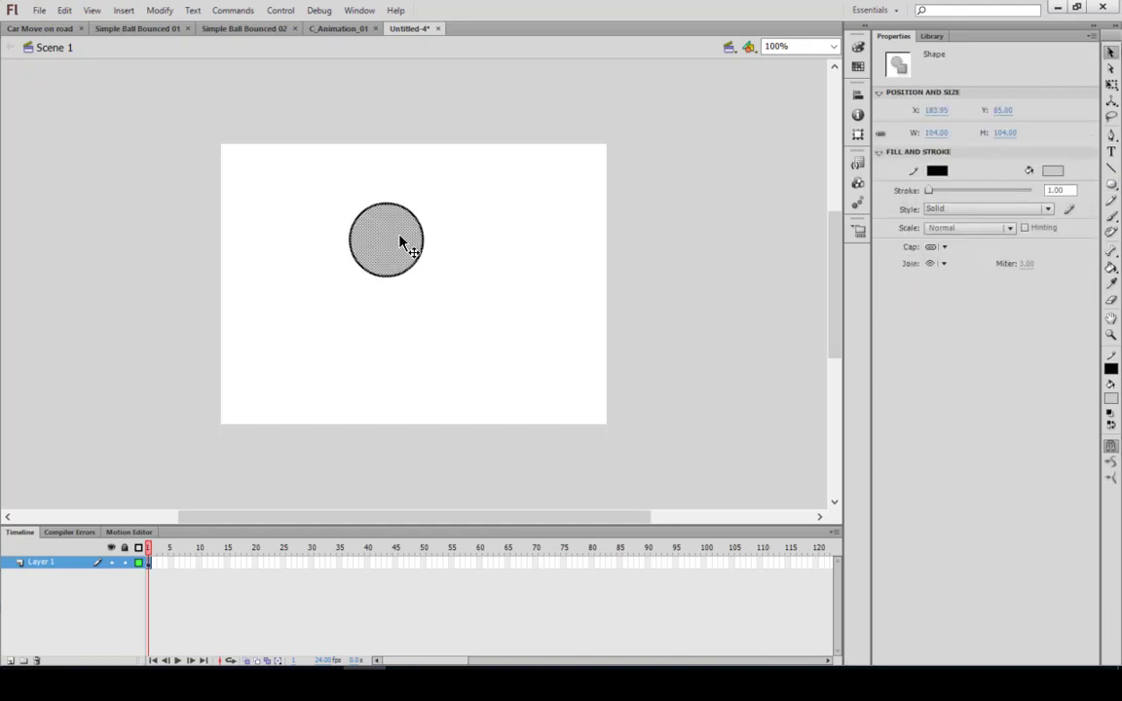
{"action": "key", "text": "shift+Up"}
{"action": "key", "text": "shift+Up"}
{"action": "key", "text": "shift+Up"}
{"action": "key", "text": "shift+Up"}
{"action": "key", "text": "shift+Up"}
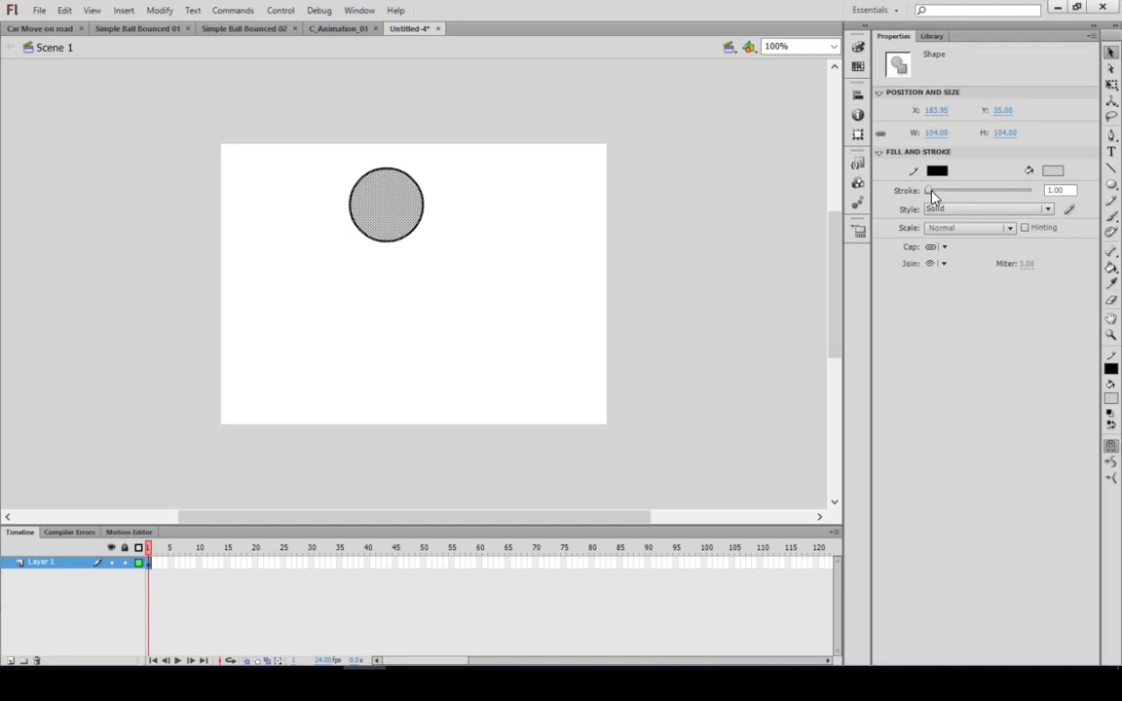
- Set the circle's outline thickness to 5
{"action": "left_click_drag", "start_coordinate": [932, 193], "coordinate": [934, 196]}
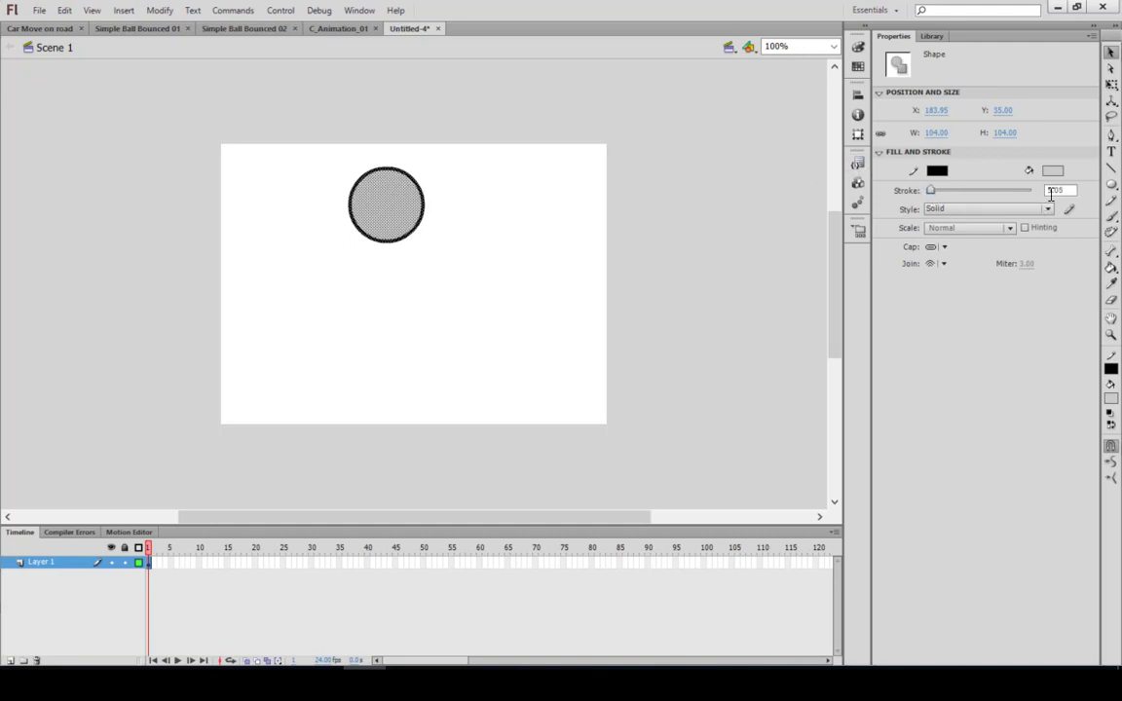
{"action": "left_click_drag", "start_coordinate": [1060, 192], "coordinate": [1004, 194]}
{"action": "key", "text": "BackSpace"}
{"action": "key", "text": "Return"}
- Change only the circle's inner fill colour to dark reddish brown
{"action": "left_click", "coordinate": [350, 244]}
{"action": "left_click", "coordinate": [376, 231]}
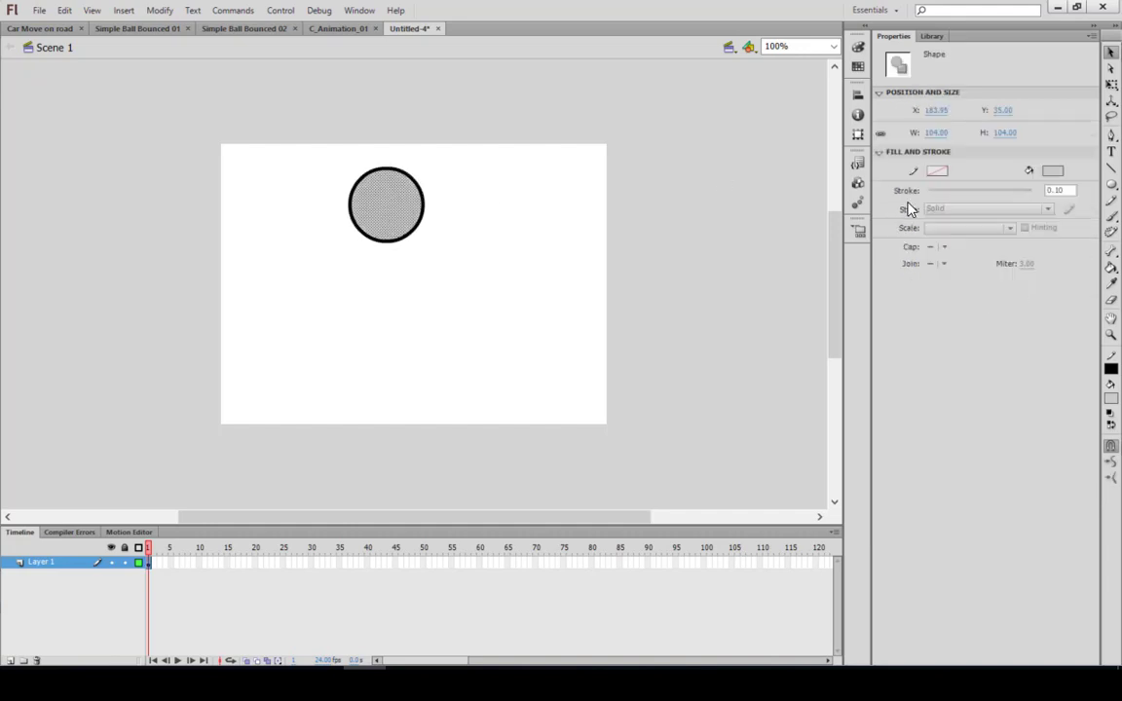
{"action": "left_click", "coordinate": [1055, 172]}
{"action": "left_click", "coordinate": [951, 263]}
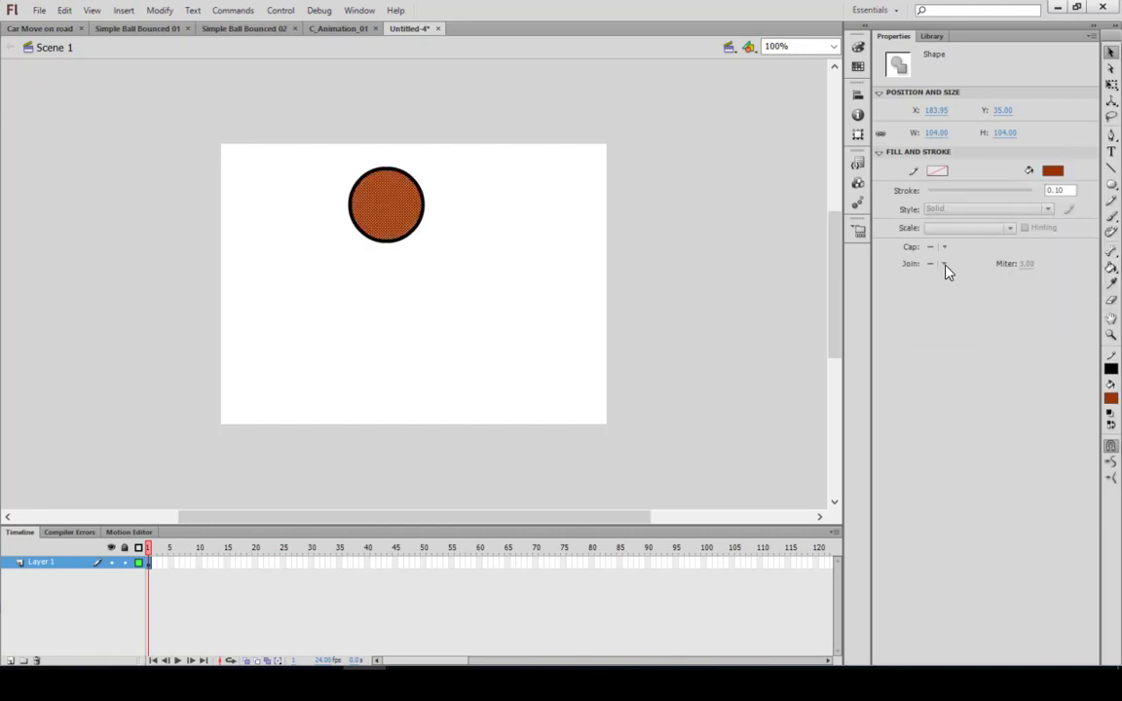
{"action": "left_click", "coordinate": [450, 267]}
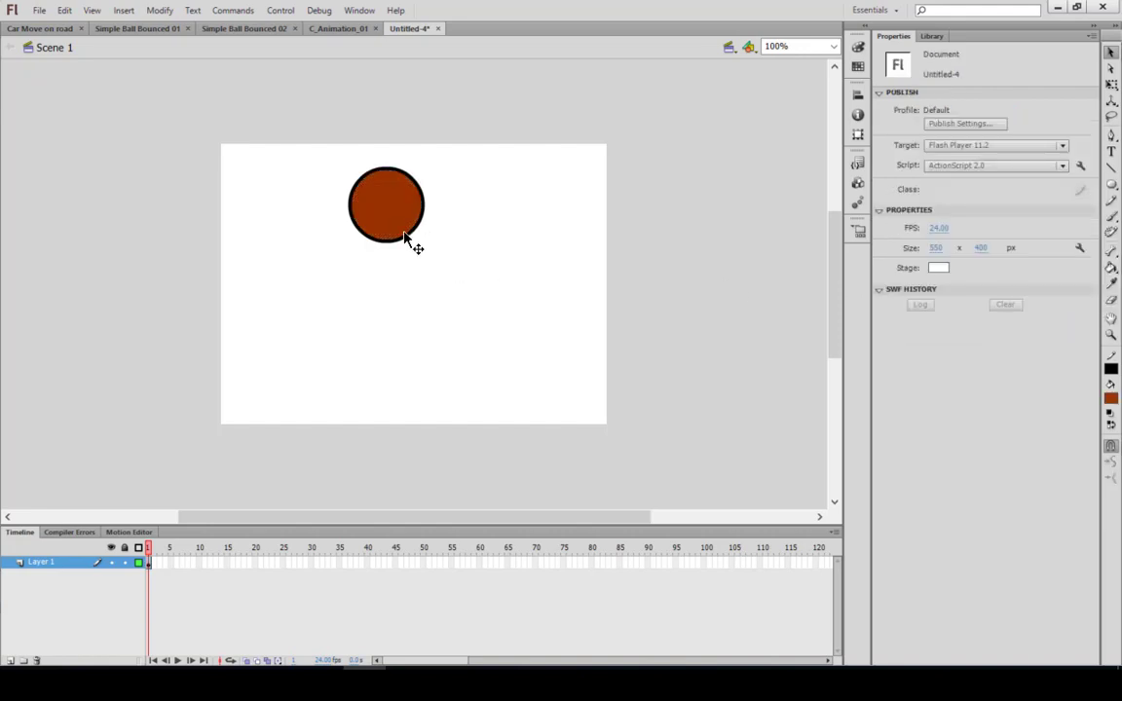
- Show the rulers and place a vertical guide through the middle of the circle
{"action": "key", "text": "ctrl+alt+shift+r"}
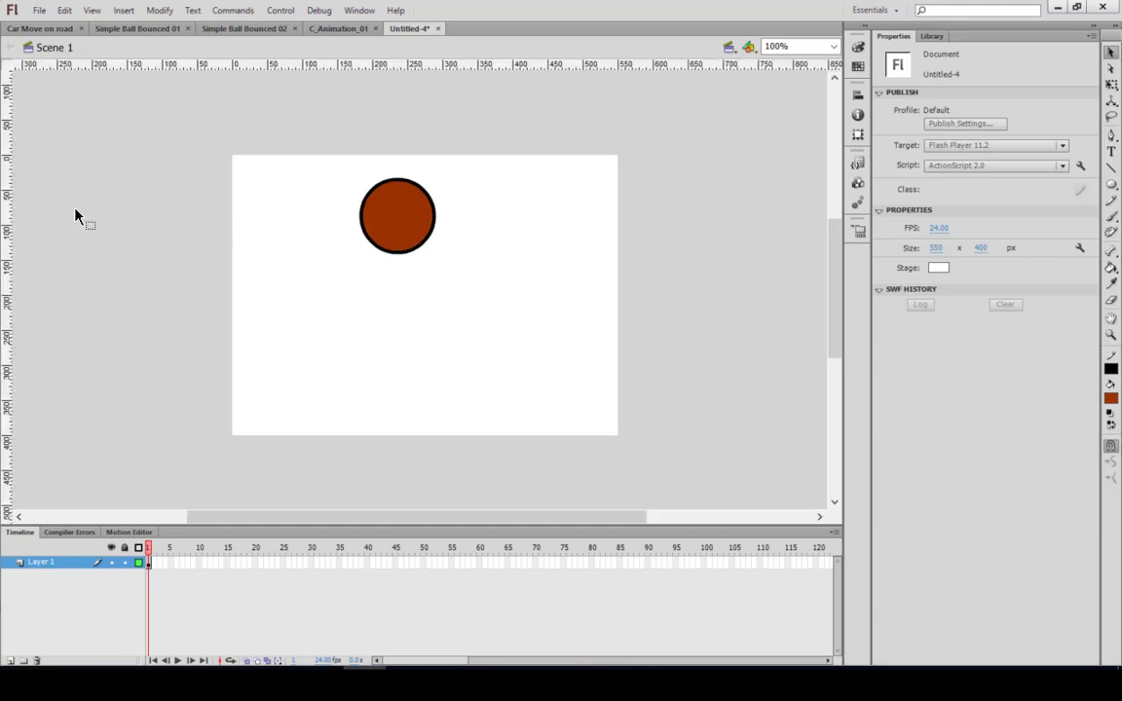
{"action": "left_click_drag", "start_coordinate": [4, 213], "coordinate": [402, 239]}
- Nudge the whole circle horizontally to X 182.95 so that its centre point sits on the vertical guide
{"action": "left_click", "coordinate": [409, 238]}
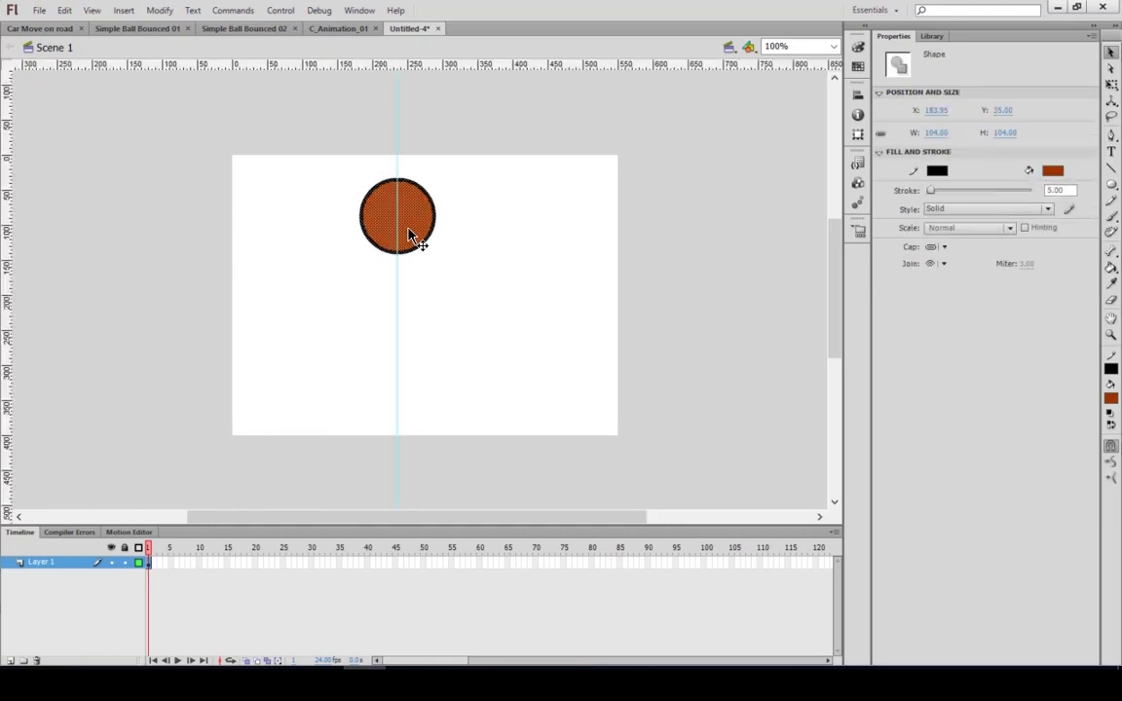
{"action": "key", "text": "q"}
{"action": "key", "text": "Left"}
{"action": "key", "text": "Left"}
{"action": "key", "text": "Left"}
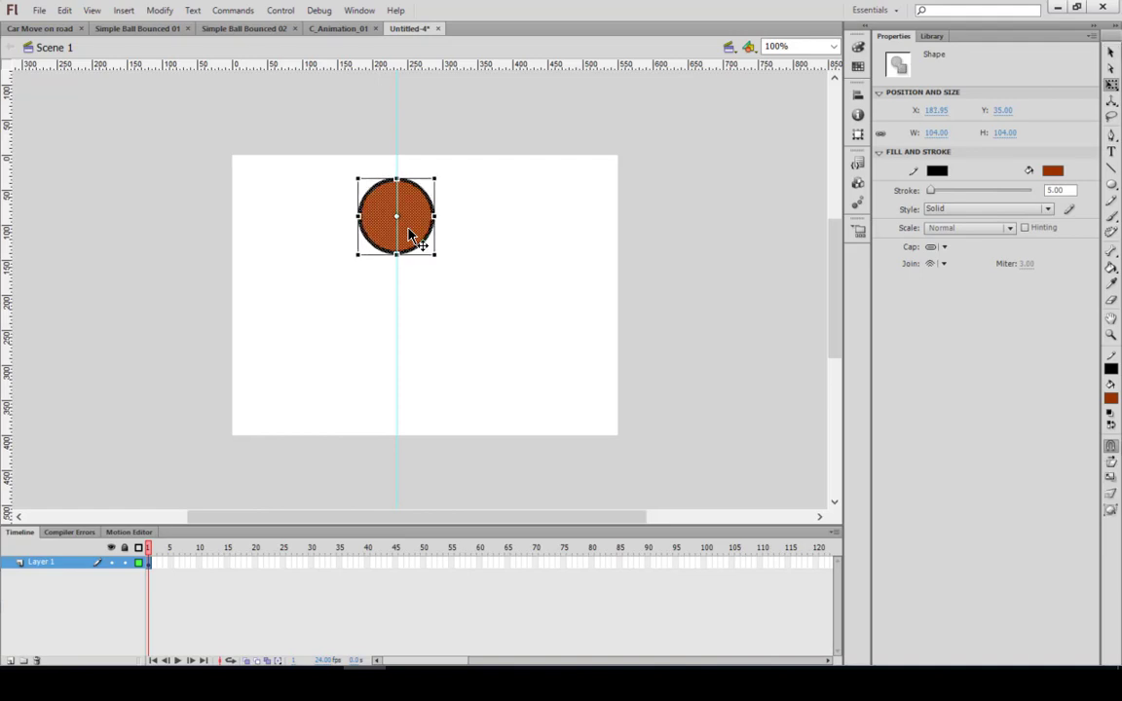
{"action": "key", "text": "Right"}
{"action": "key", "text": "Right"}
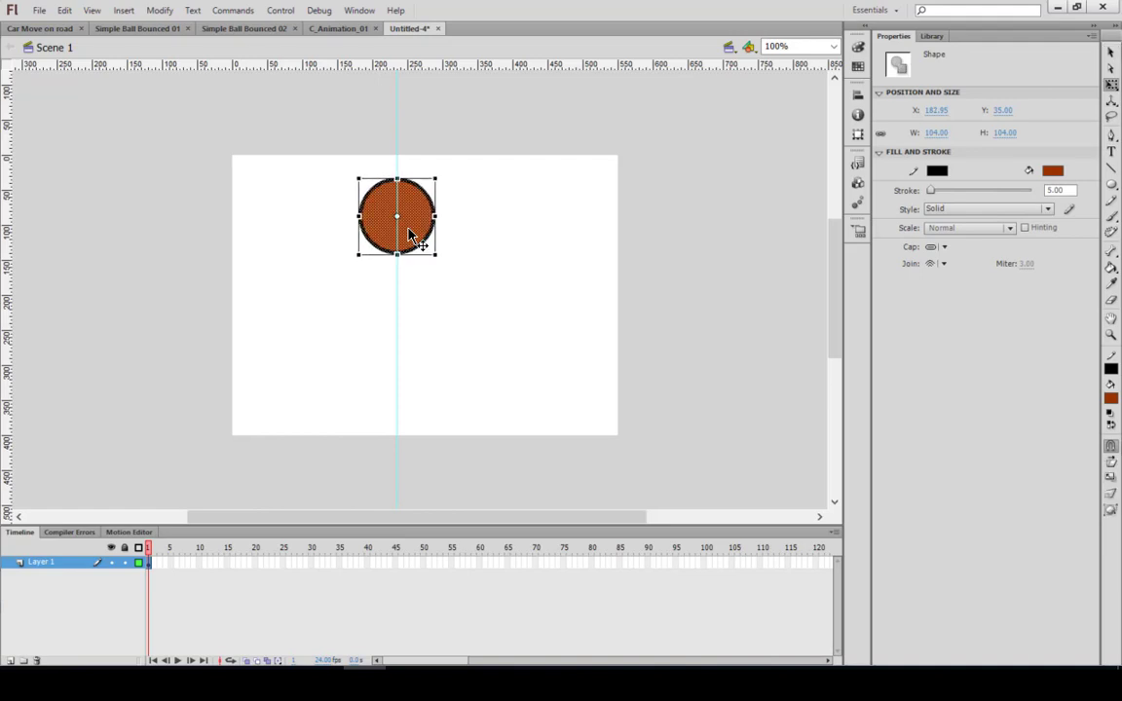
{"action": "left_click", "coordinate": [428, 138]}
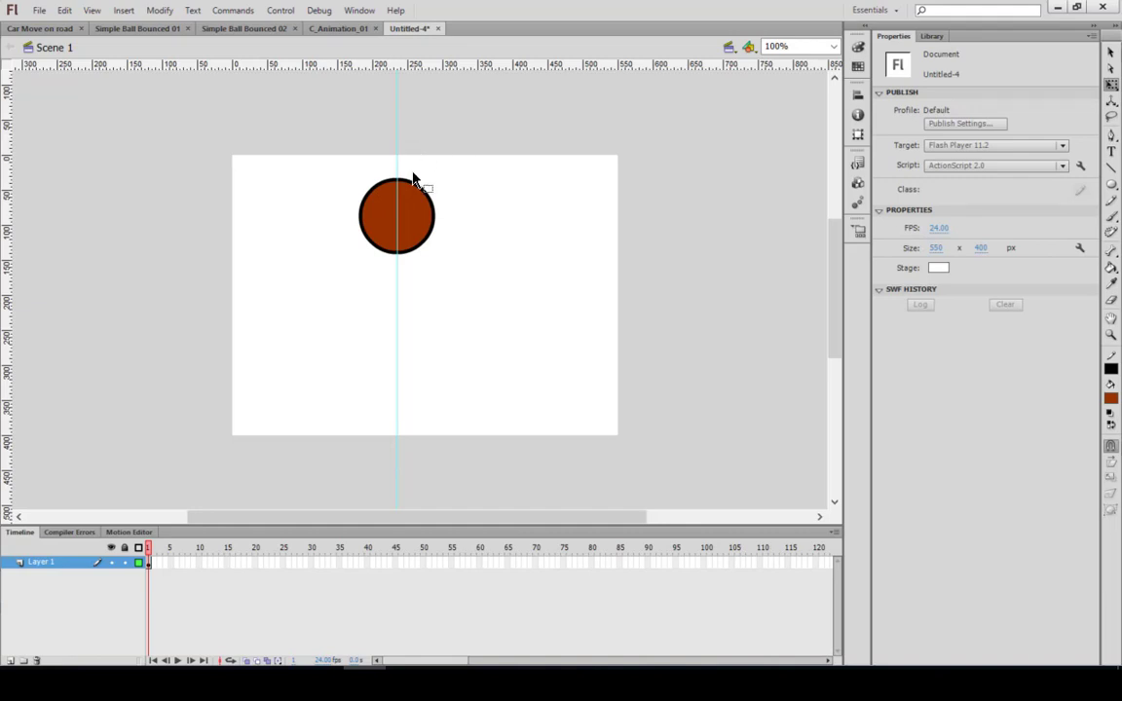
- Draw a small circle about 27 px wide on the guide below the large circle and delete its outline
{"action": "key", "text": "o"}
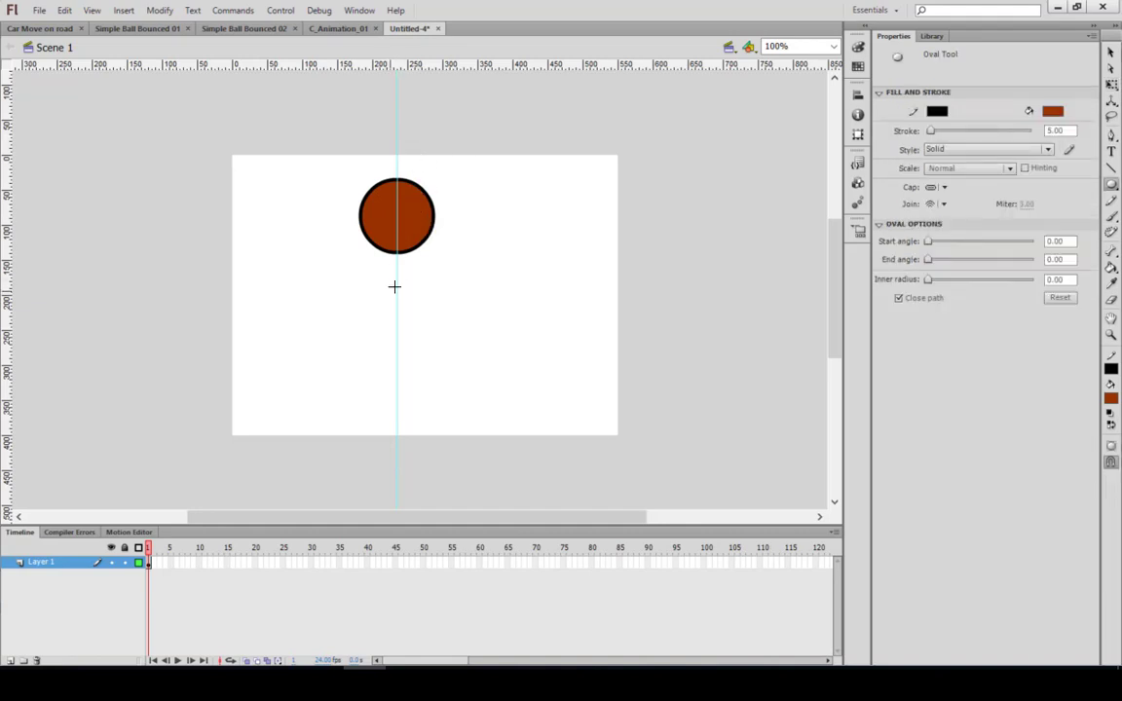
{"action": "left_click_drag", "start_coordinate": [396, 273], "coordinate": [406, 283]}
{"action": "key", "text": "v"}
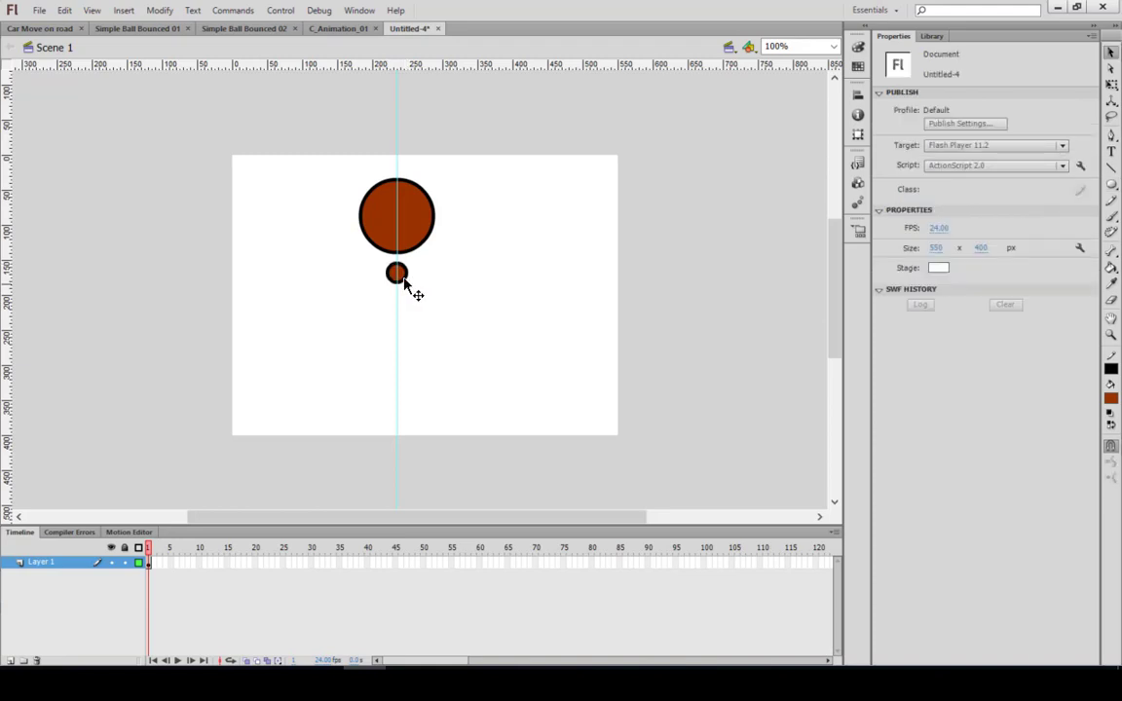
{"action": "left_click", "coordinate": [406, 278]}
{"action": "key", "text": "Delete"}
- Fill the small circle below the large one with light grey
{"action": "left_click", "coordinate": [394, 276]}
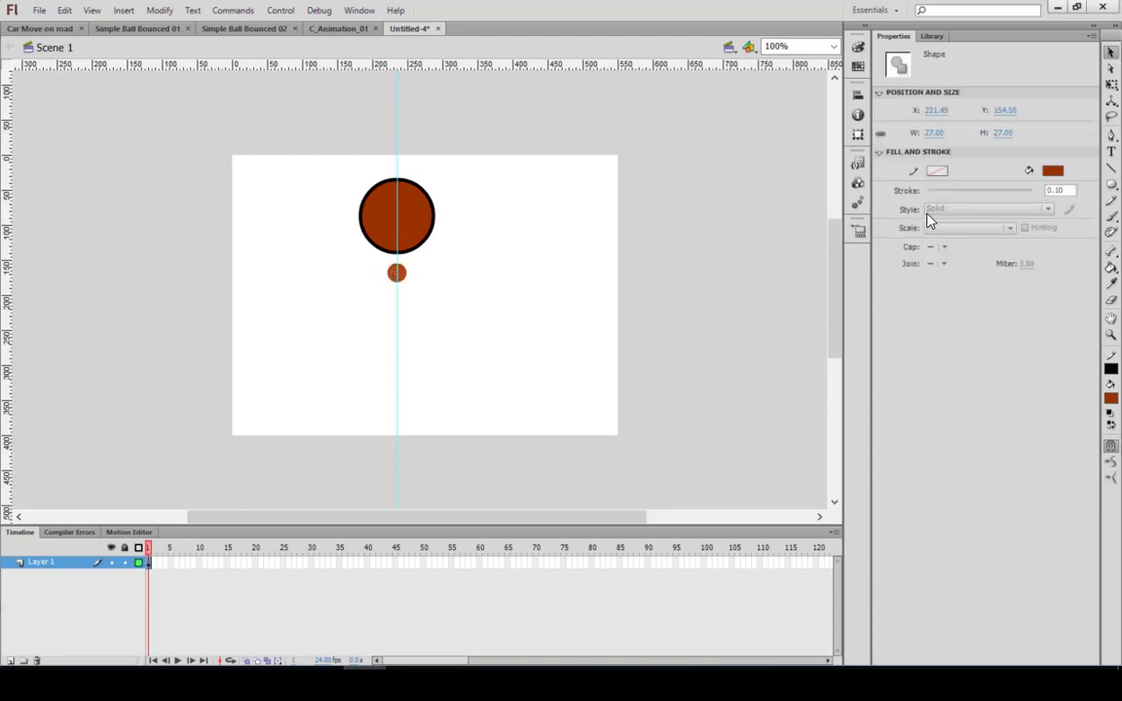
{"action": "left_click", "coordinate": [1053, 171]}
{"action": "left_click", "coordinate": [1081, 191]}
- Move the small grey circle along the guide into the upper part of the brown circle
{"action": "key", "text": "ctrl+="}
{"action": "key", "text": "ctrl+="}
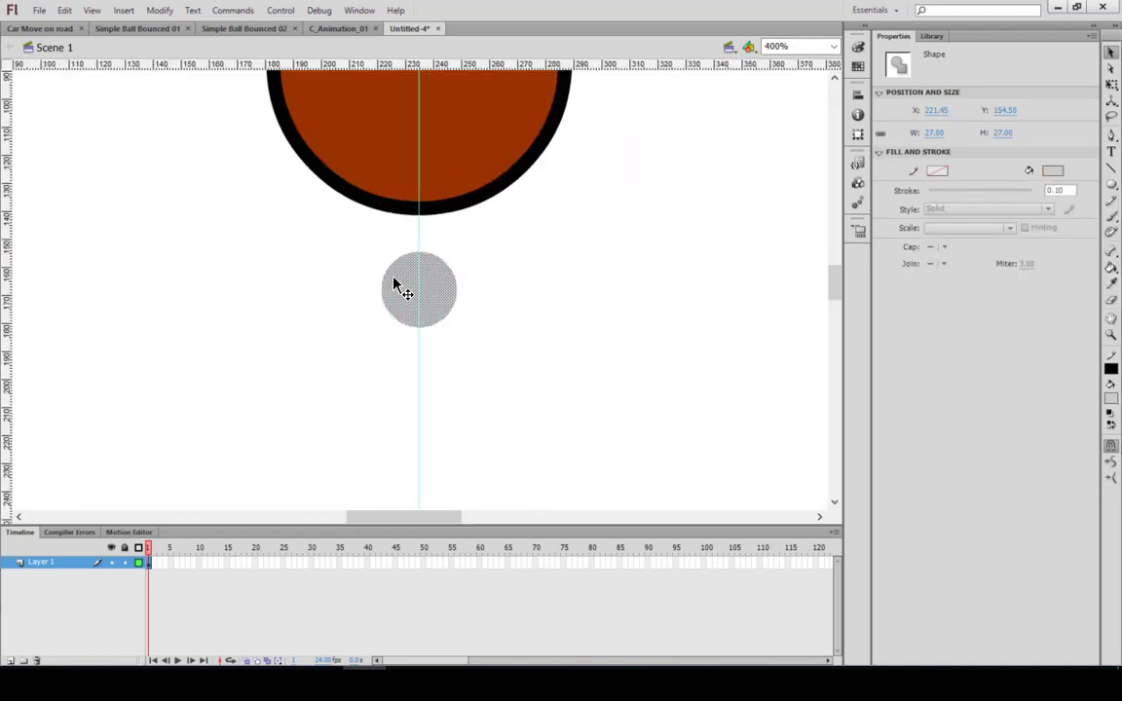
{"action": "left_click_drag", "start_coordinate": [376, 210], "coordinate": [370, 295]}
{"action": "key", "text": "ctrl+z"}
{"action": "key", "text": "space"}
{"action": "left_click_drag", "start_coordinate": [261, 230], "coordinate": [282, 442]}
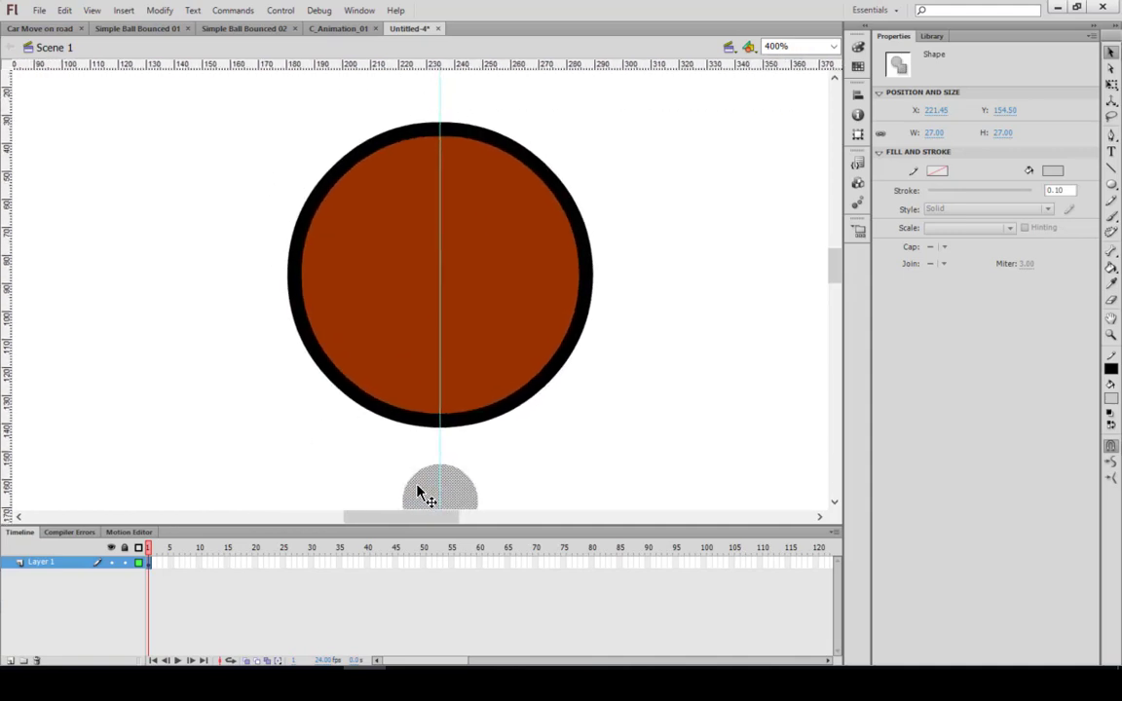
{"action": "left_click_drag", "start_coordinate": [428, 492], "coordinate": [440, 181]}
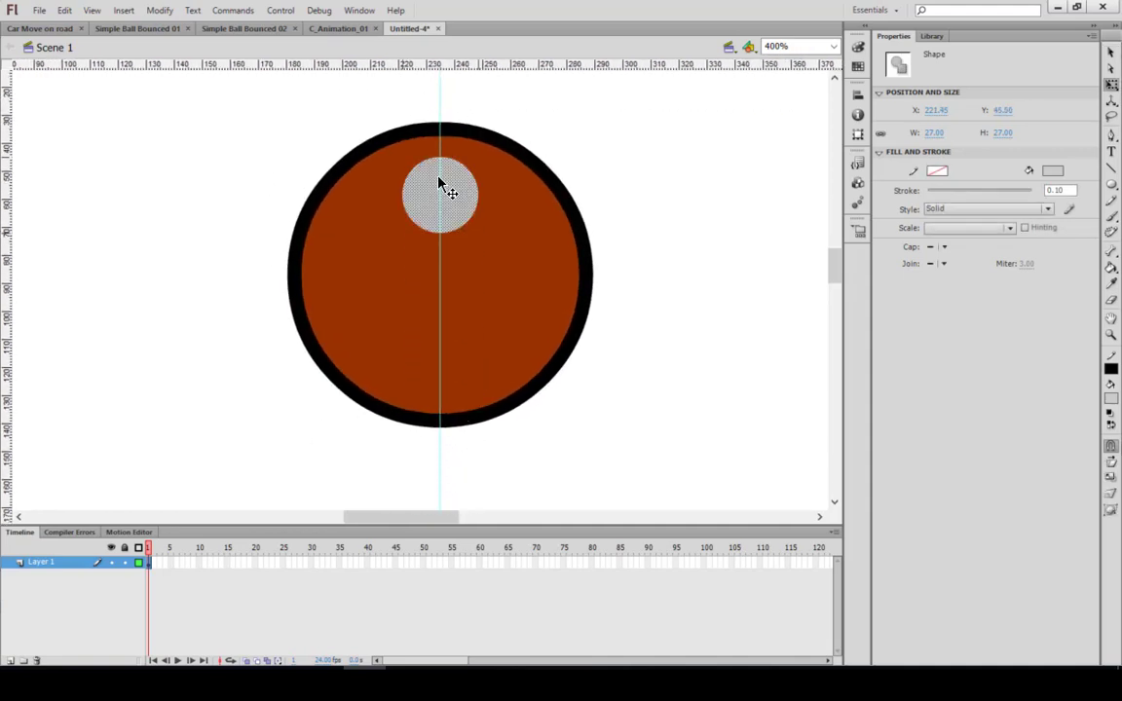
- Shrink the grey dot to 14 × 14 px with Free Transform and nudge it up to Y 44
{"action": "key", "text": "q"}
{"action": "left_click_drag", "start_coordinate": [478, 232], "coordinate": [470, 214]}
{"action": "key", "text": "Up"}
{"action": "key", "text": "Up"}
{"action": "key", "text": "Up"}
{"action": "key", "text": "Up"}
{"action": "key", "text": "Up"}
{"action": "key", "text": "Up"}
{"action": "key", "text": "Up"}
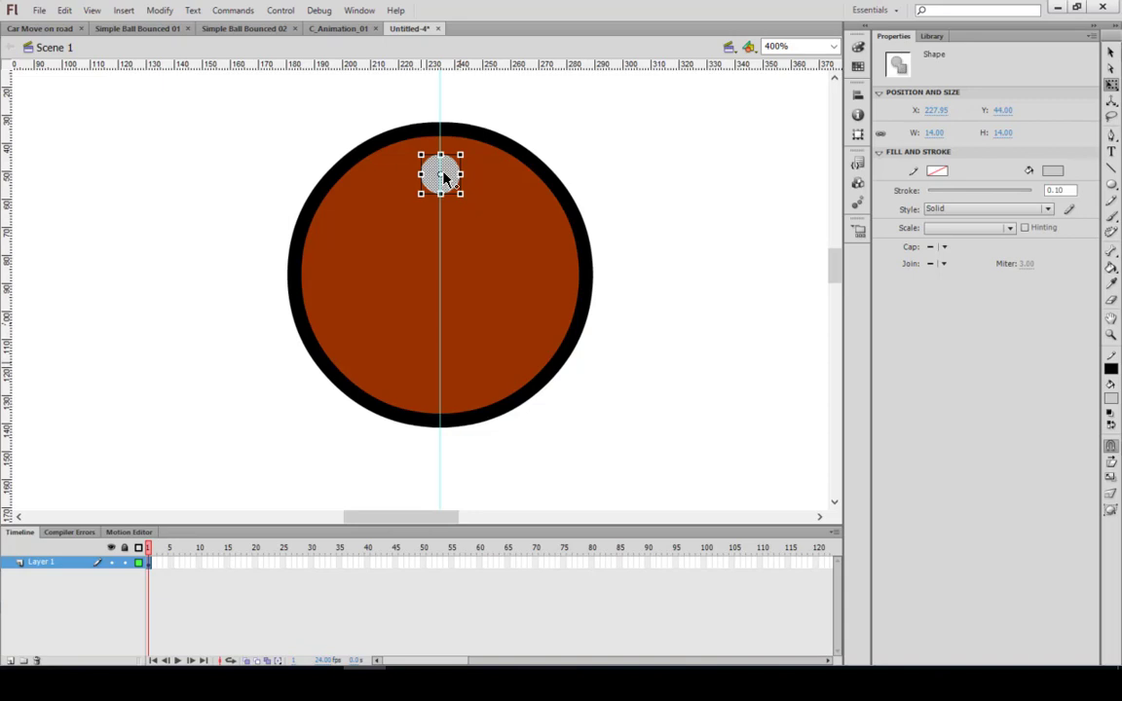
- Place a copy of the grey dot on the guide near the brown circle's lower edge, at about Y 117
{"action": "key", "text": "v"}
{"action": "left_click_drag", "start_coordinate": [453, 184], "coordinate": [459, 390]}
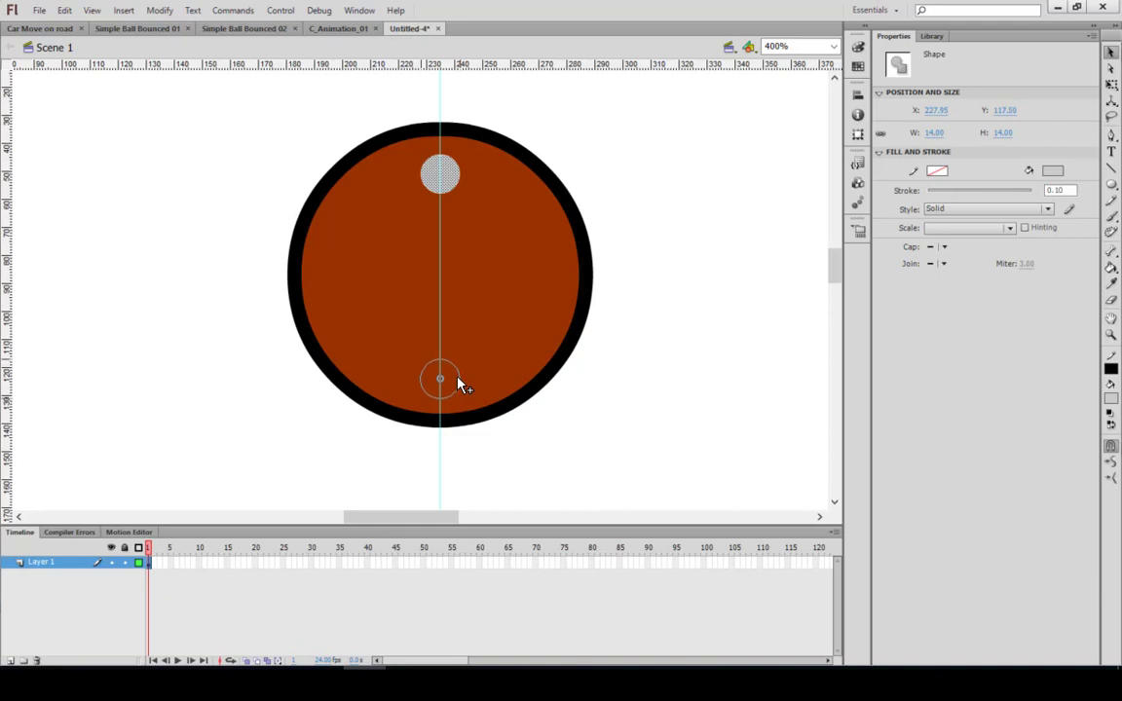
{"action": "left_click_drag", "start_coordinate": [462, 386], "coordinate": [458, 382]}
- Duplicate the upper and lower dots, rotate the copied pair 90 degrees and position it across the wheel's middle
{"action": "left_click", "coordinate": [456, 179], "text": "shift"}
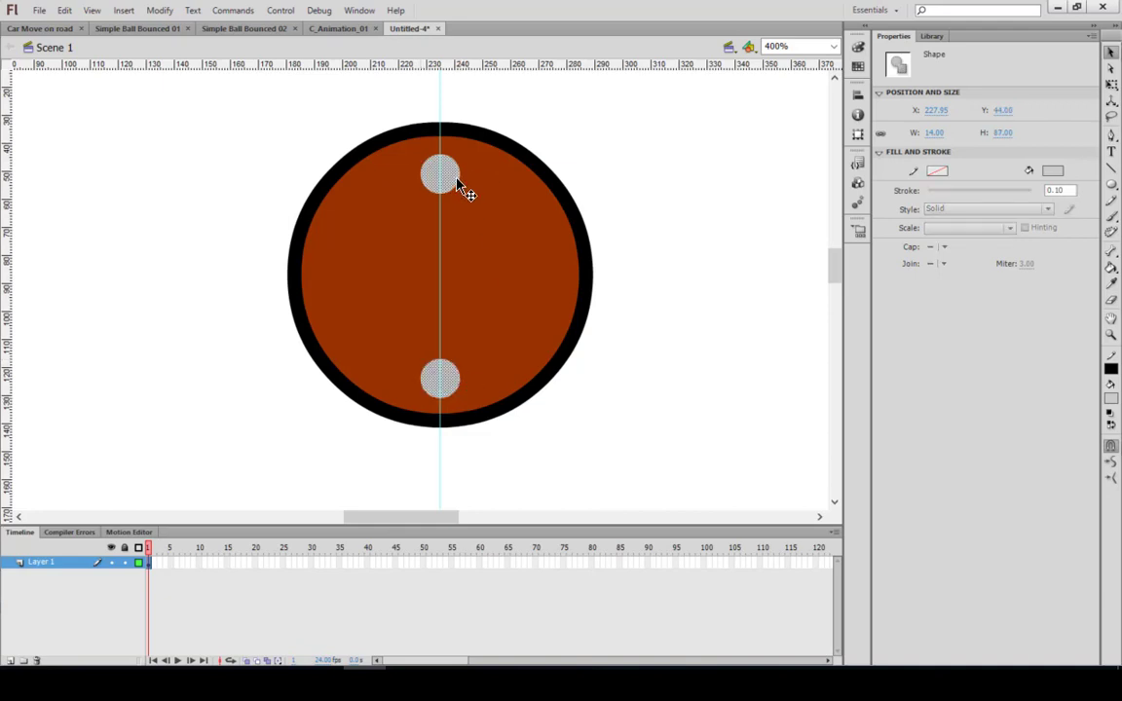
{"action": "left_click_drag", "start_coordinate": [461, 181], "coordinate": [680, 194]}
{"action": "key", "text": "q"}
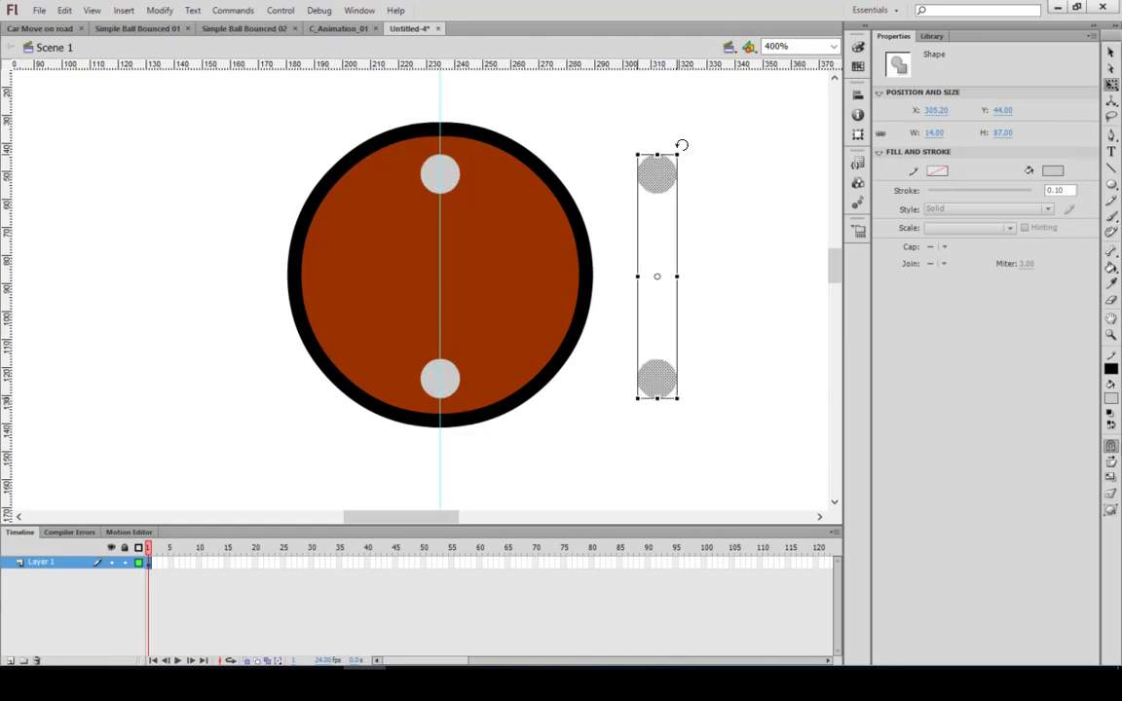
{"action": "left_click_drag", "start_coordinate": [681, 146], "coordinate": [547, 282]}
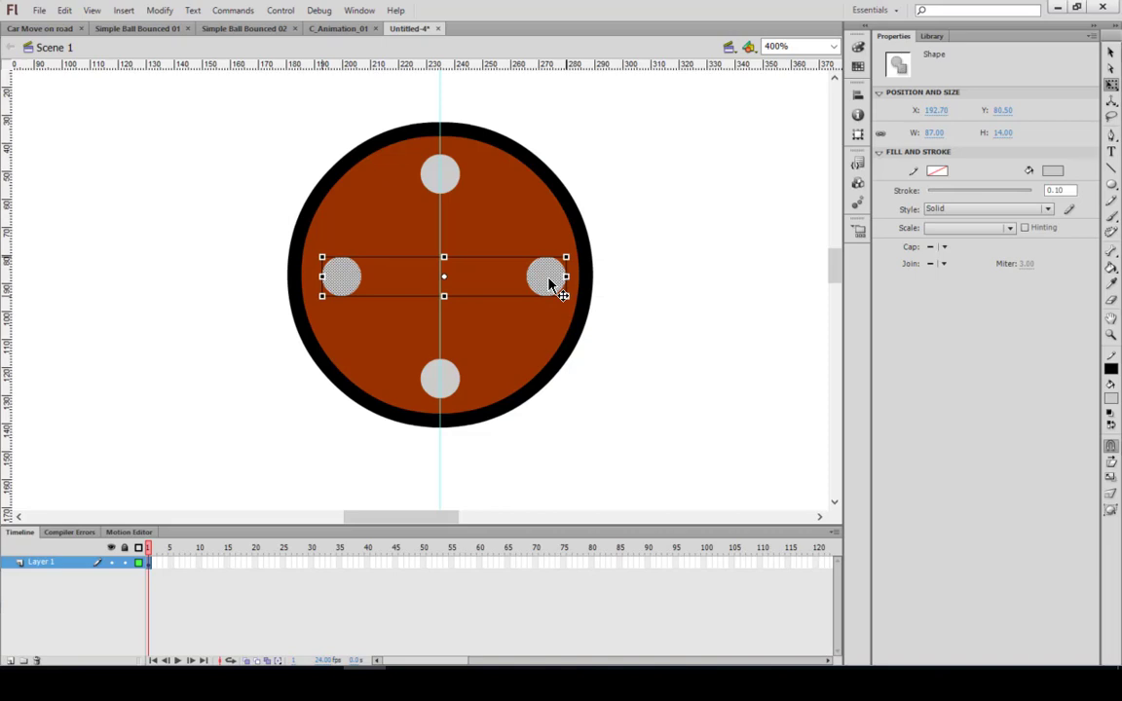
- Nudge the horizontal pair of dots sideways until it is centred on the vertical guide
{"action": "key", "text": "Left"}
{"action": "key", "text": "Left"}
{"action": "key", "text": "Left"}
{"action": "key", "text": "Left"}
{"action": "key", "text": "Right"}
{"action": "key", "text": "Right"}
{"action": "key", "text": "Right"}
{"action": "key", "text": "Right"}
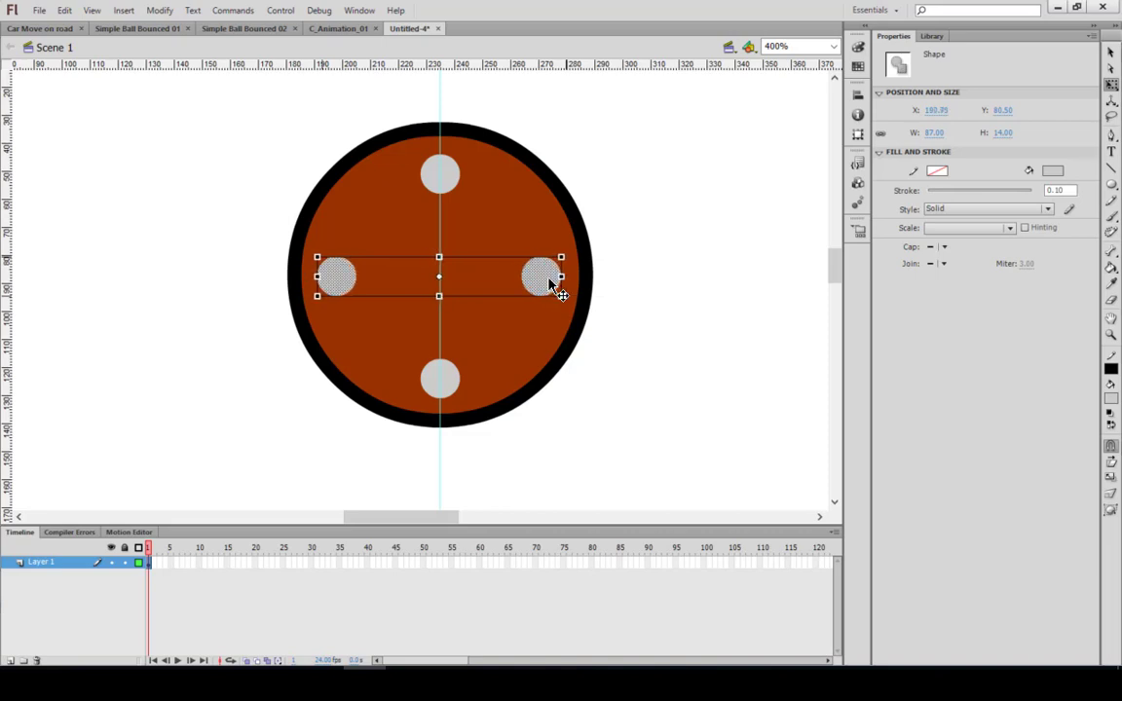
- Duplicate all four dots, rotate the copies 45 degrees and centre them on the wheel at X 202.15, Y 54.70
{"action": "left_click", "coordinate": [446, 183], "text": "shift"}
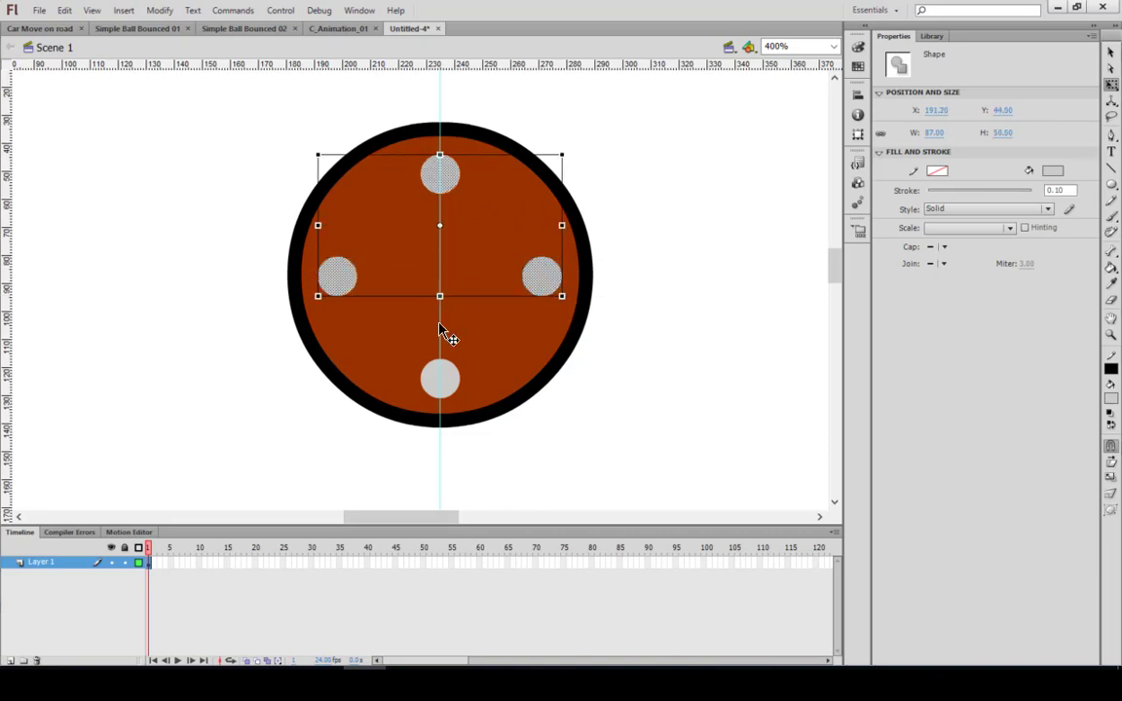
{"action": "left_click", "coordinate": [451, 379], "text": "shift"}
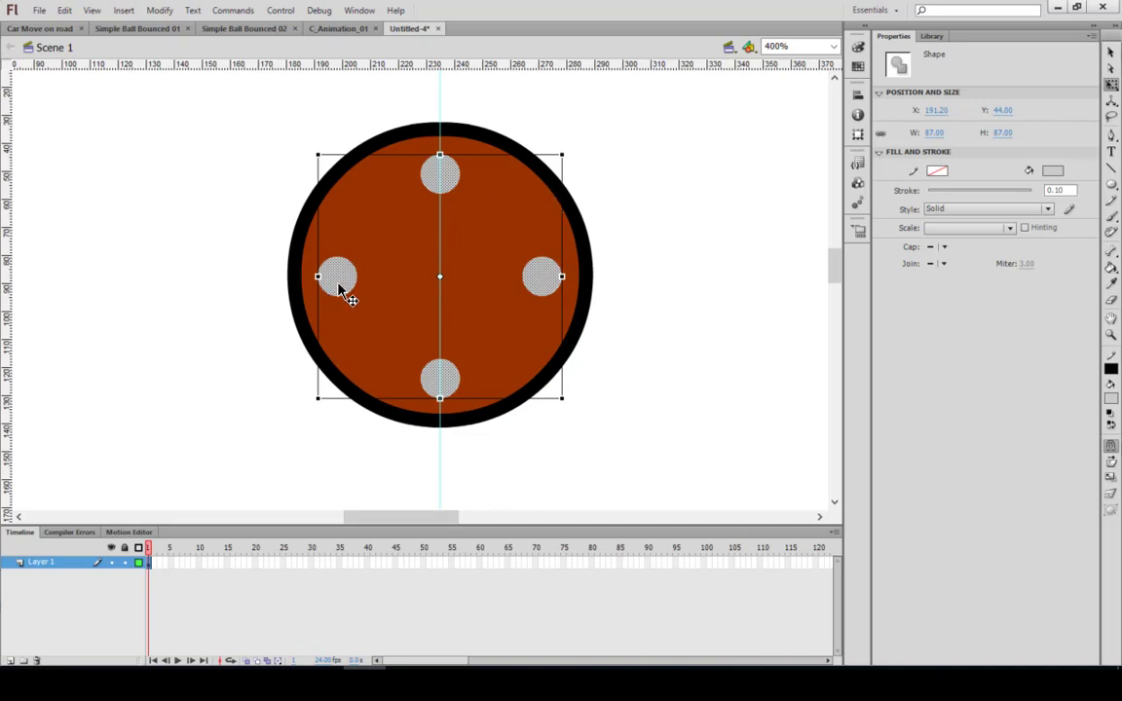
{"action": "left_click_drag", "start_coordinate": [343, 289], "coordinate": [639, 295]}
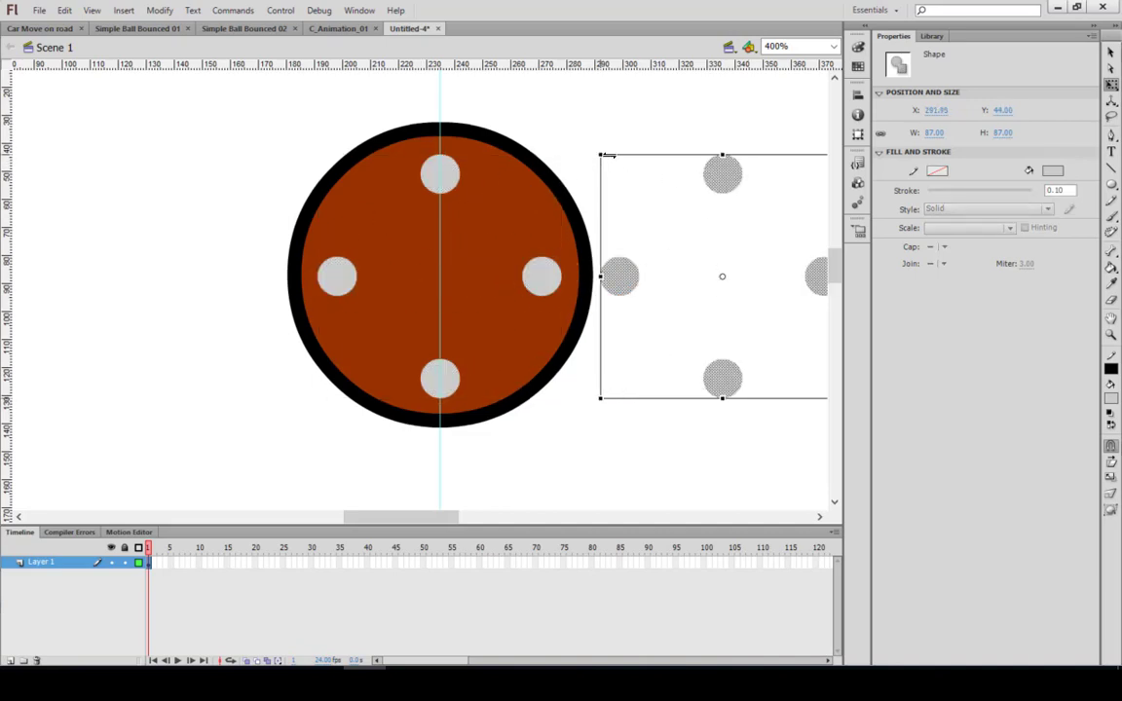
{"action": "left_click_drag", "start_coordinate": [600, 143], "coordinate": [666, 98]}
{"action": "left_click_drag", "start_coordinate": [646, 222], "coordinate": [362, 225]}
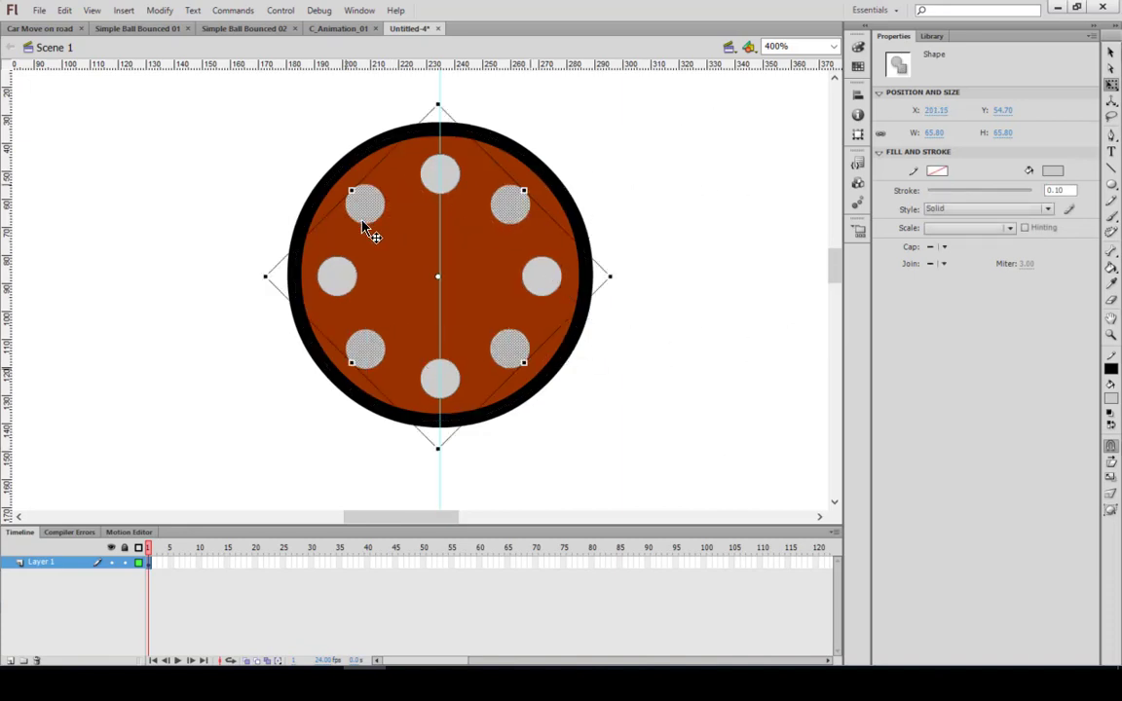
{"action": "key", "text": "Right"}
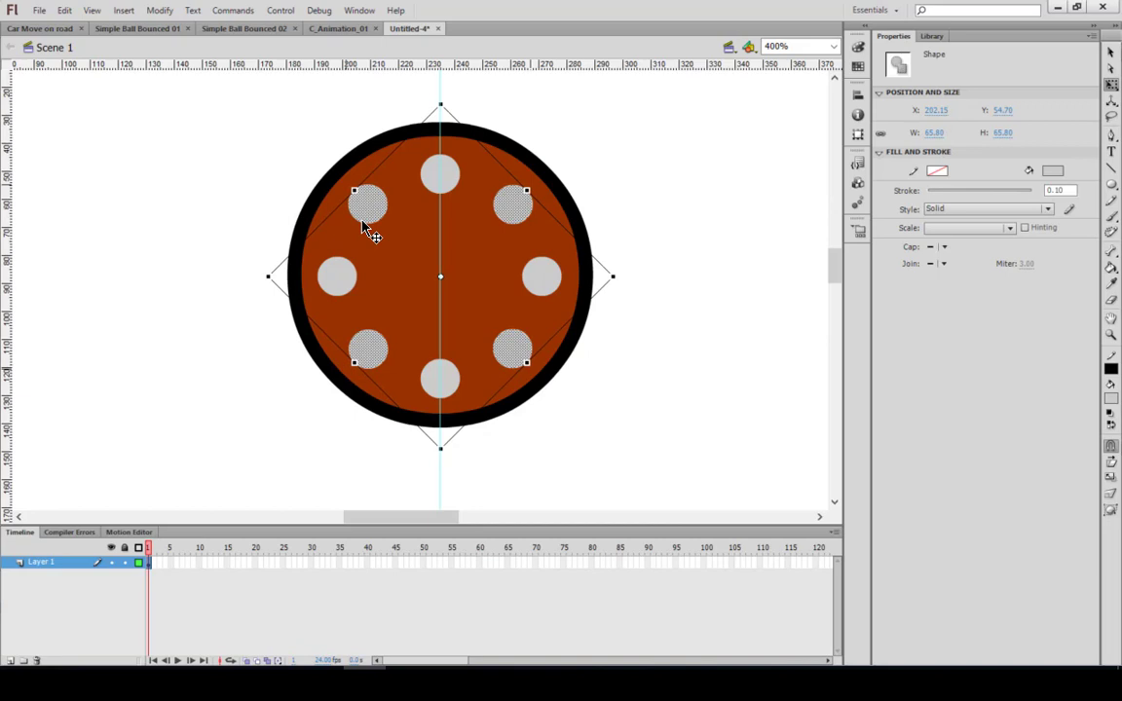
{"action": "left_click", "coordinate": [246, 292]}
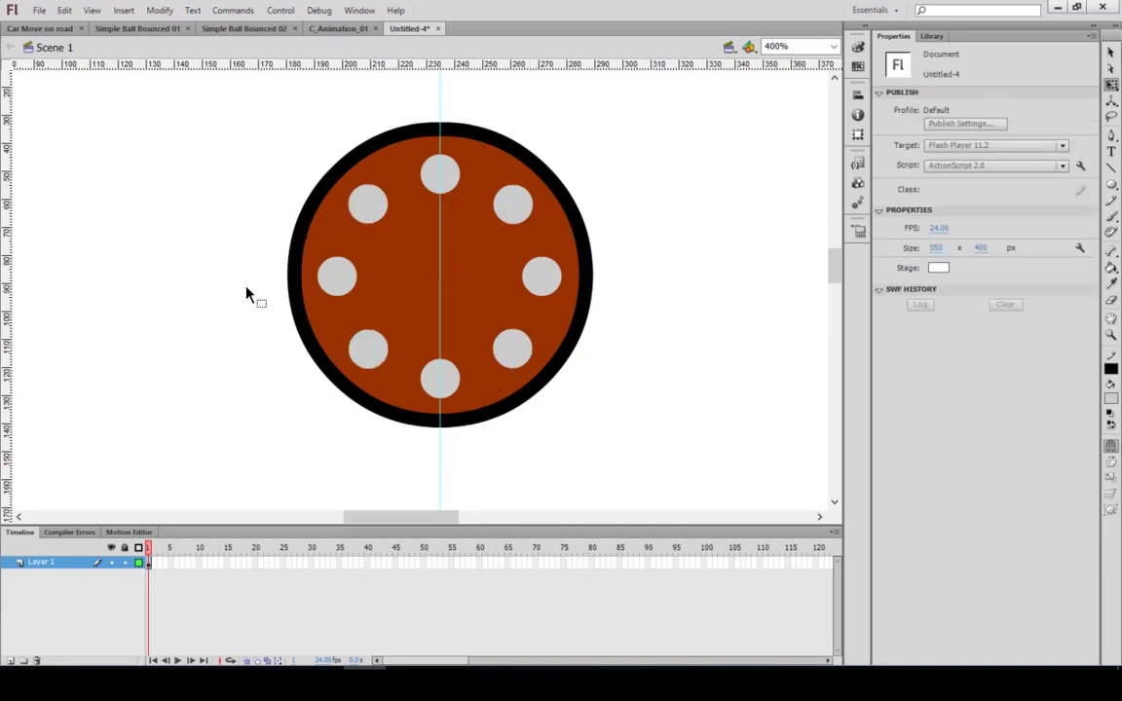
- On a new layer, draw a long vertical rope down from the wheel's left edge and a shorter one from its right edge
{"action": "key", "text": "ctrl+1"}
{"action": "left_click_drag", "start_coordinate": [253, 333], "coordinate": [285, 253]}
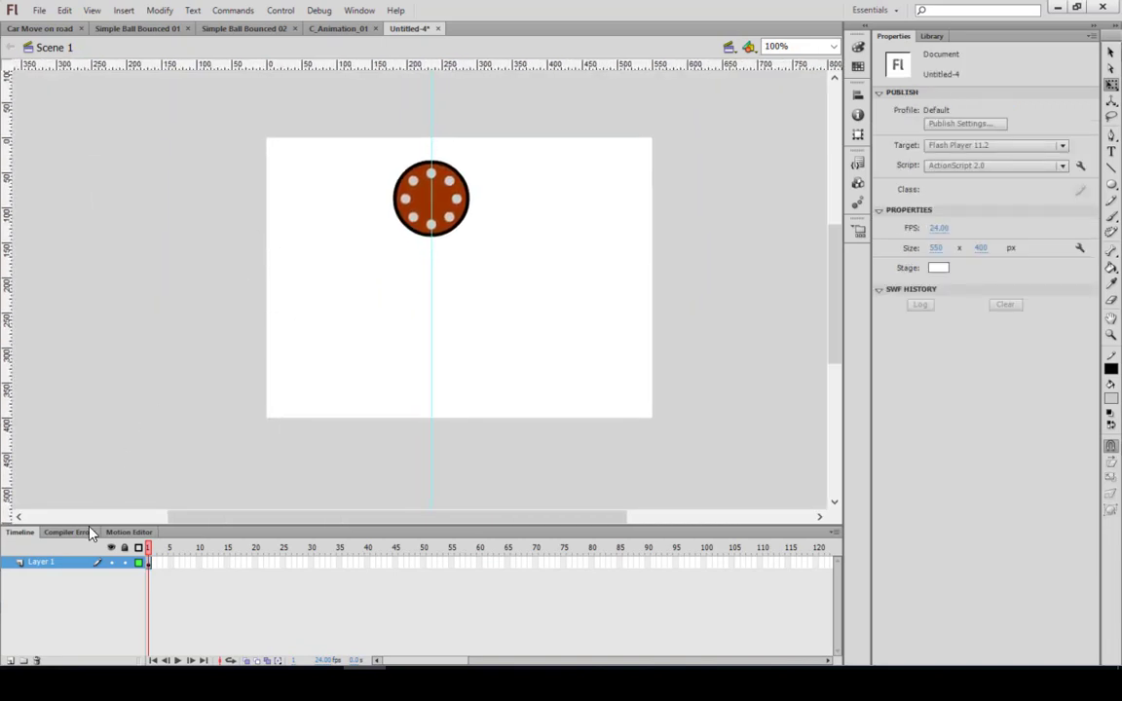
{"action": "left_click", "coordinate": [10, 661]}
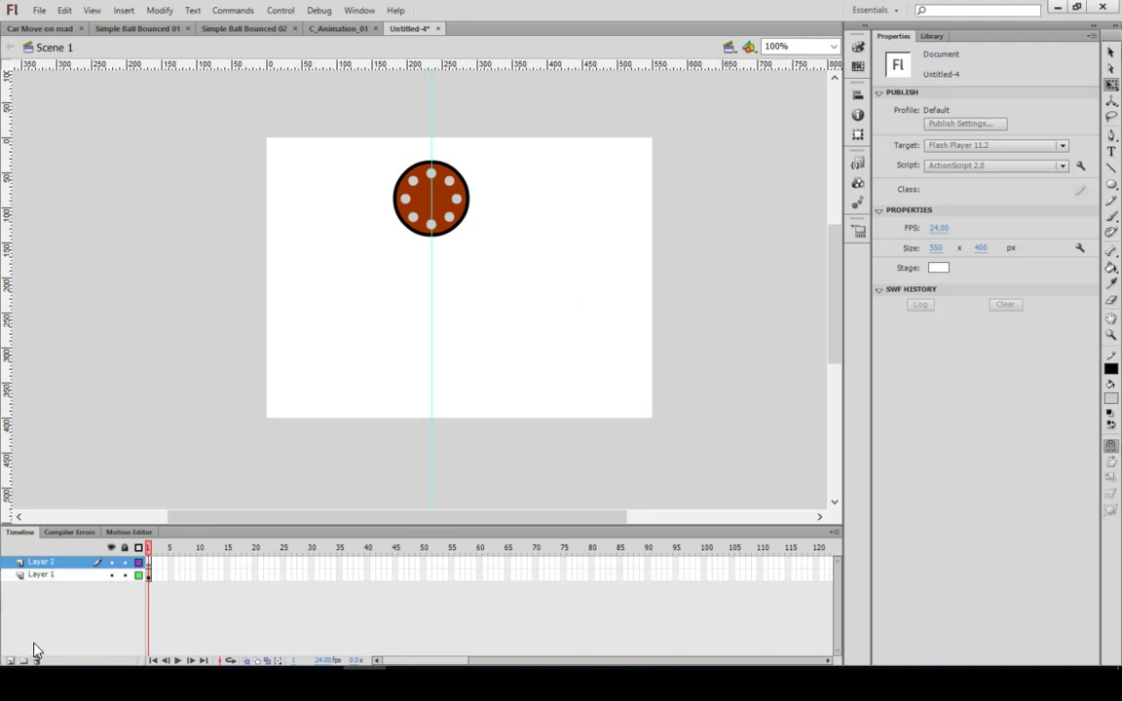
{"action": "key", "text": "n"}
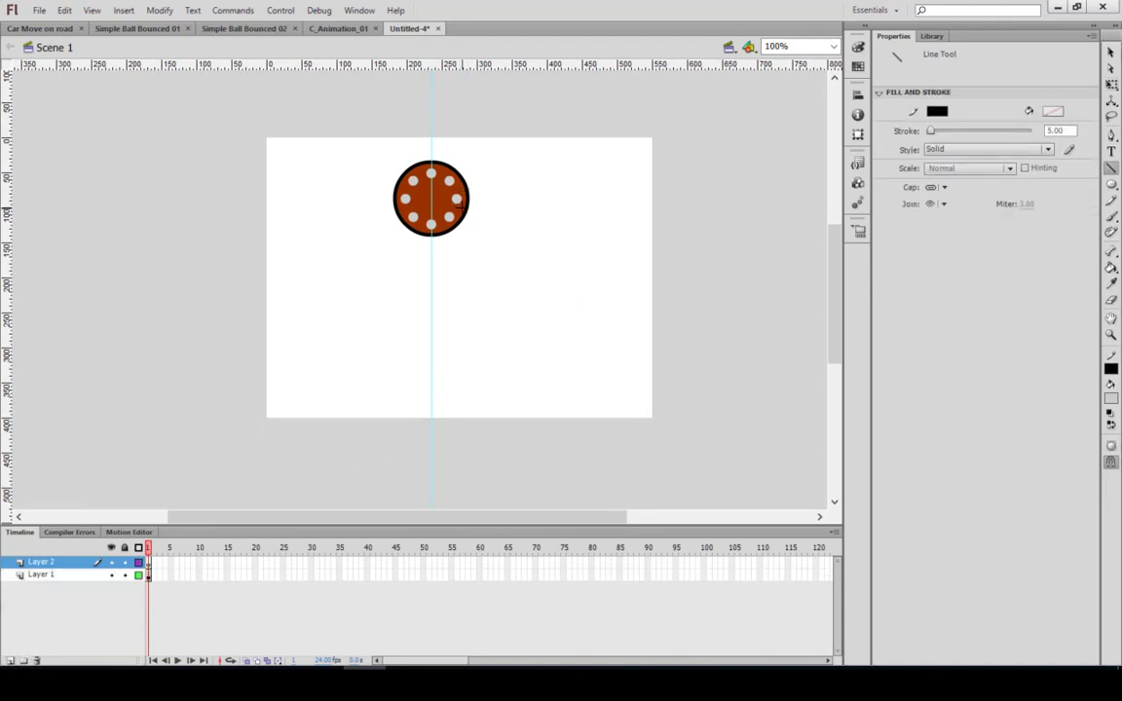
{"action": "left_click_drag", "start_coordinate": [466, 200], "coordinate": [465, 353]}
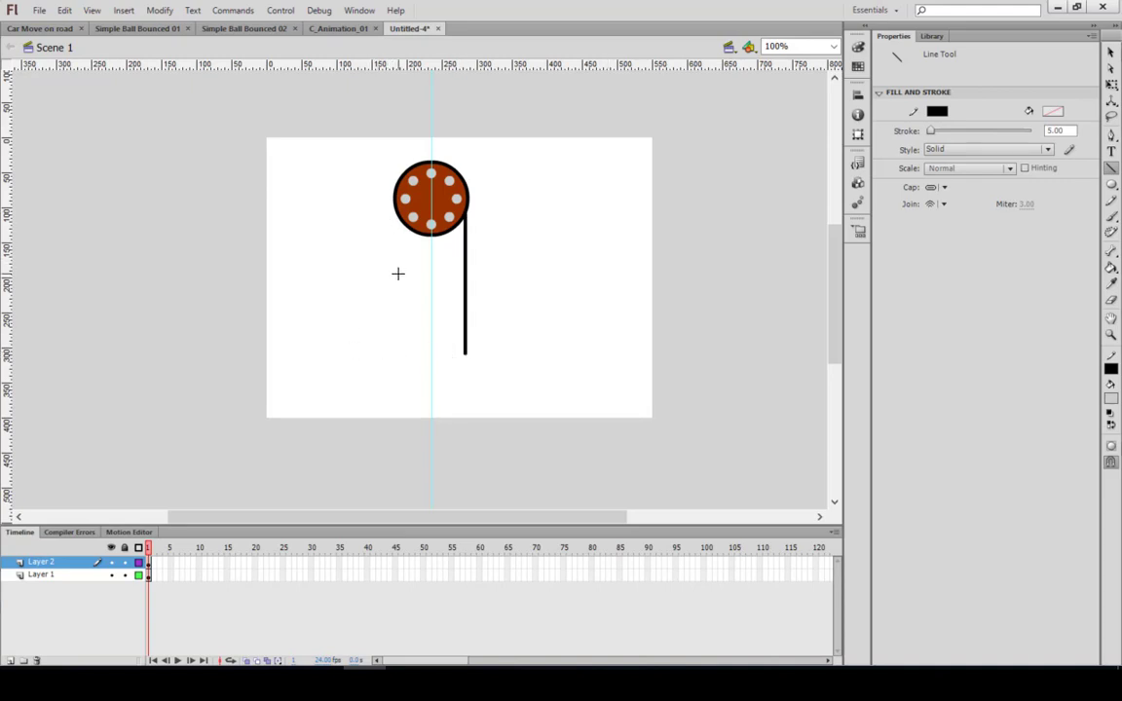
{"action": "key", "text": "ctrl+z"}
{"action": "left_click_drag", "start_coordinate": [468, 207], "coordinate": [471, 270]}
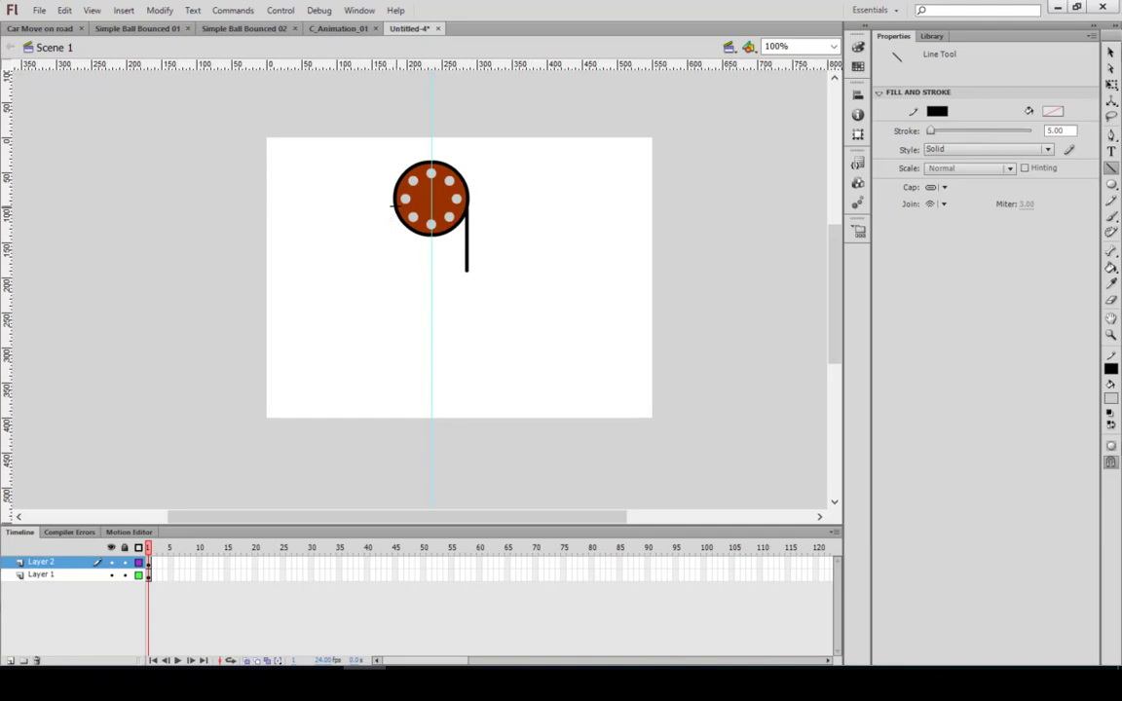
{"action": "left_click_drag", "start_coordinate": [392, 204], "coordinate": [399, 368]}
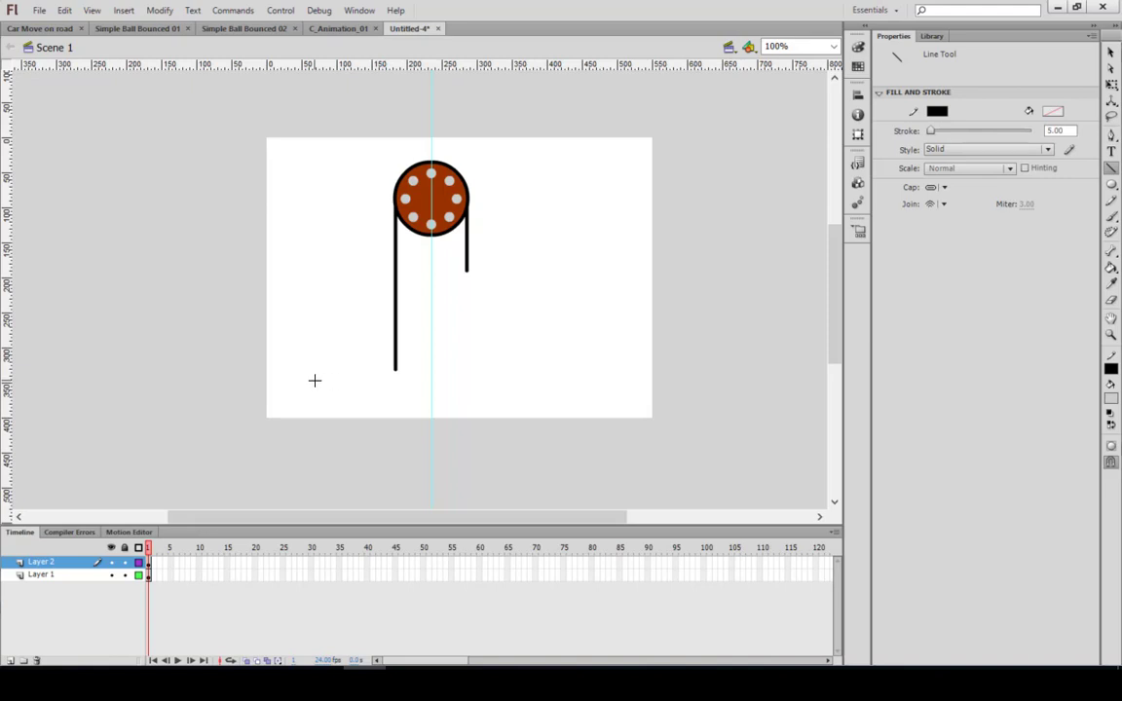
- Draw a small black-outlined circle beside the long rope and delete its fill and lower half, leaving an arch for the bucket handle
{"action": "key", "text": "o"}
{"action": "left_click_drag", "start_coordinate": [313, 354], "coordinate": [350, 387]}
{"action": "key", "text": "v"}
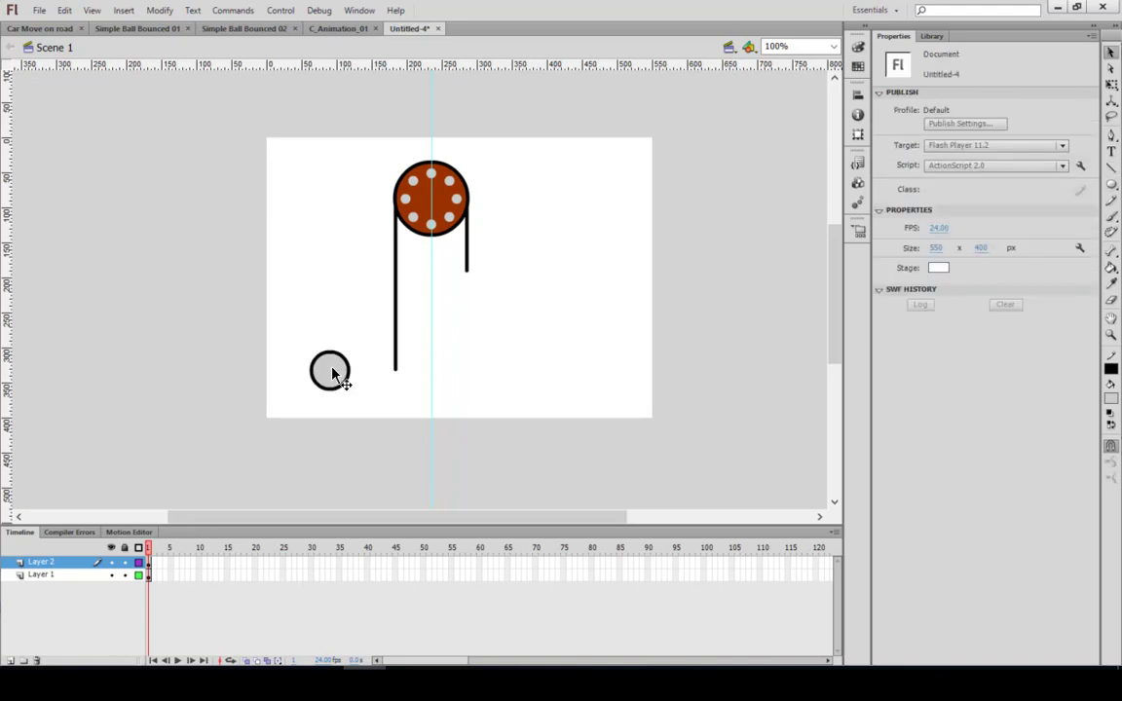
{"action": "left_click", "coordinate": [333, 374]}
{"action": "key", "text": "Delete"}
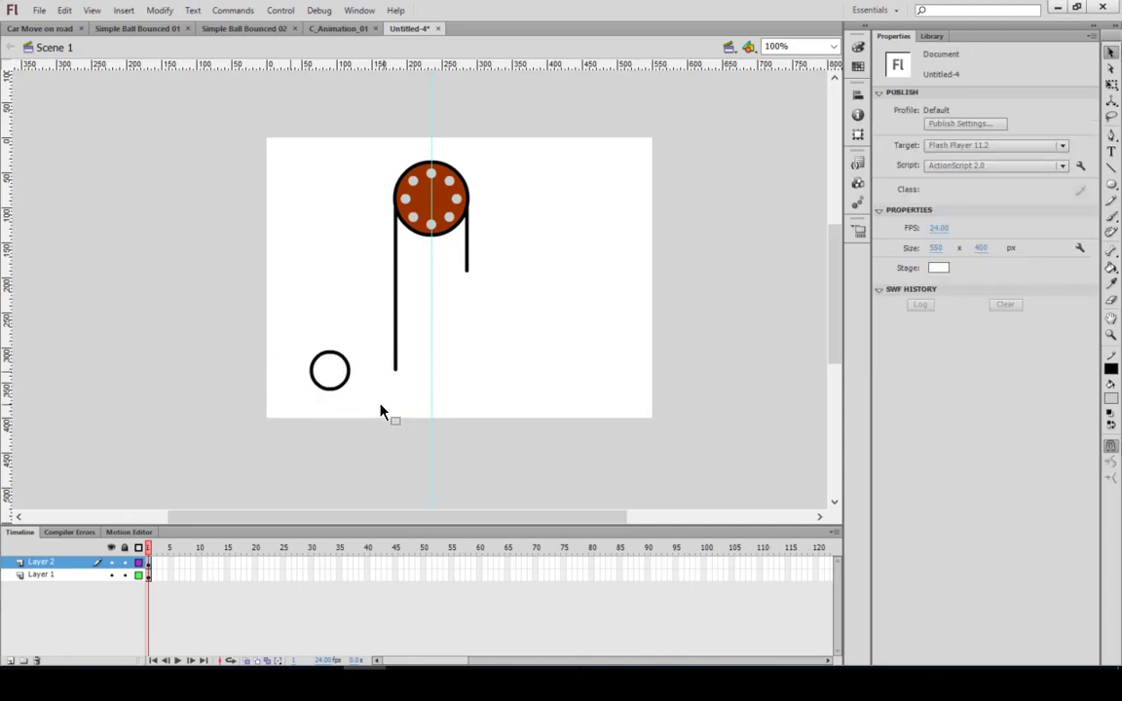
{"action": "left_click_drag", "start_coordinate": [291, 366], "coordinate": [377, 407]}
{"action": "key", "text": "Delete"}
- Narrow the handle arch to a width of about 37 px
{"action": "left_click", "coordinate": [350, 370]}
{"action": "key", "text": "q"}
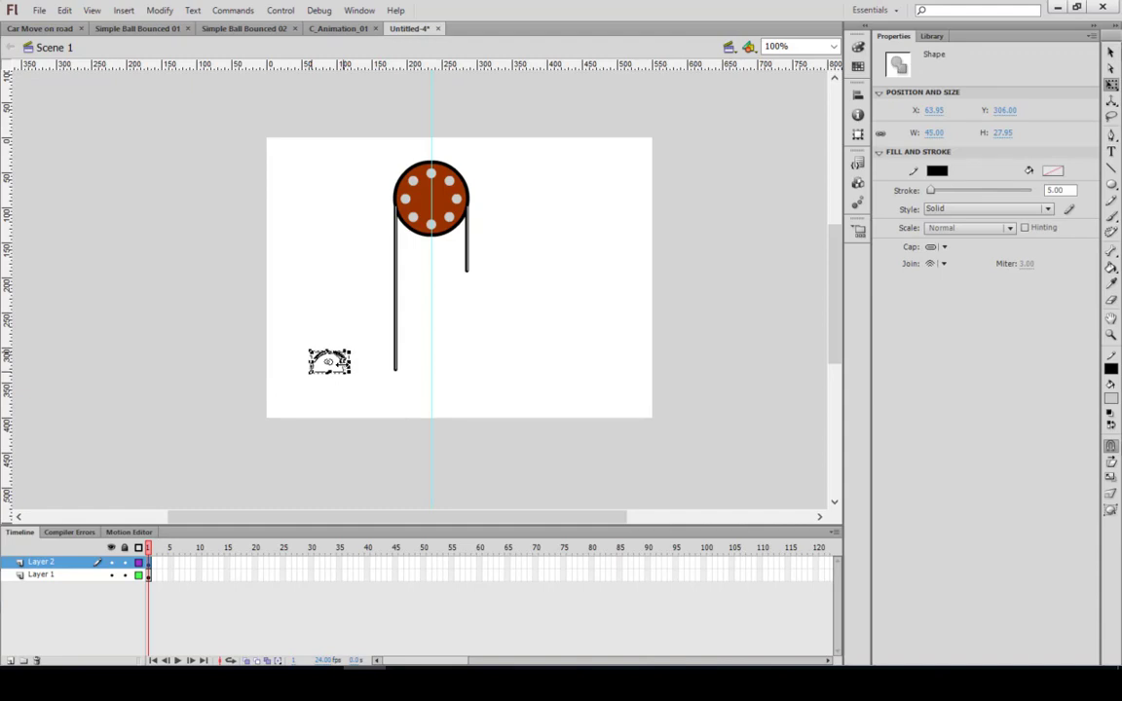
{"action": "left_click_drag", "start_coordinate": [344, 364], "coordinate": [336, 365]}
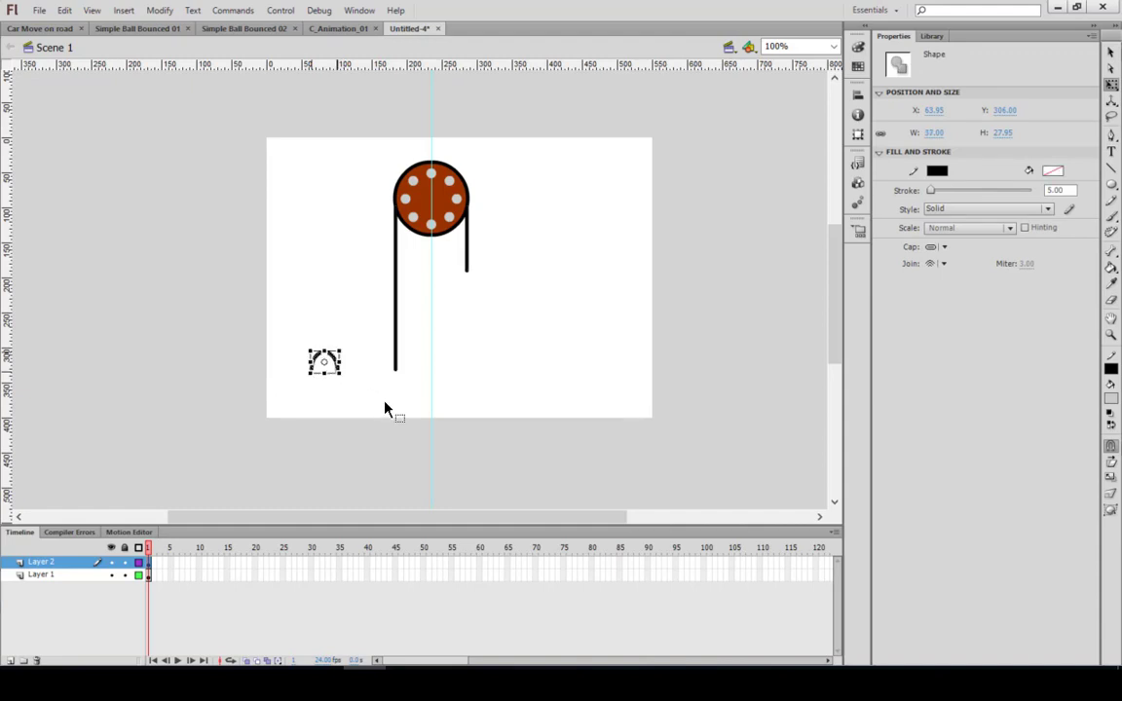
- Draw a grey rectangle with a black outline directly below the arch, spanning its two ends, as the bucket body
{"action": "key", "text": "ctrl+equal"}
{"action": "key", "text": "ctrl+equal"}
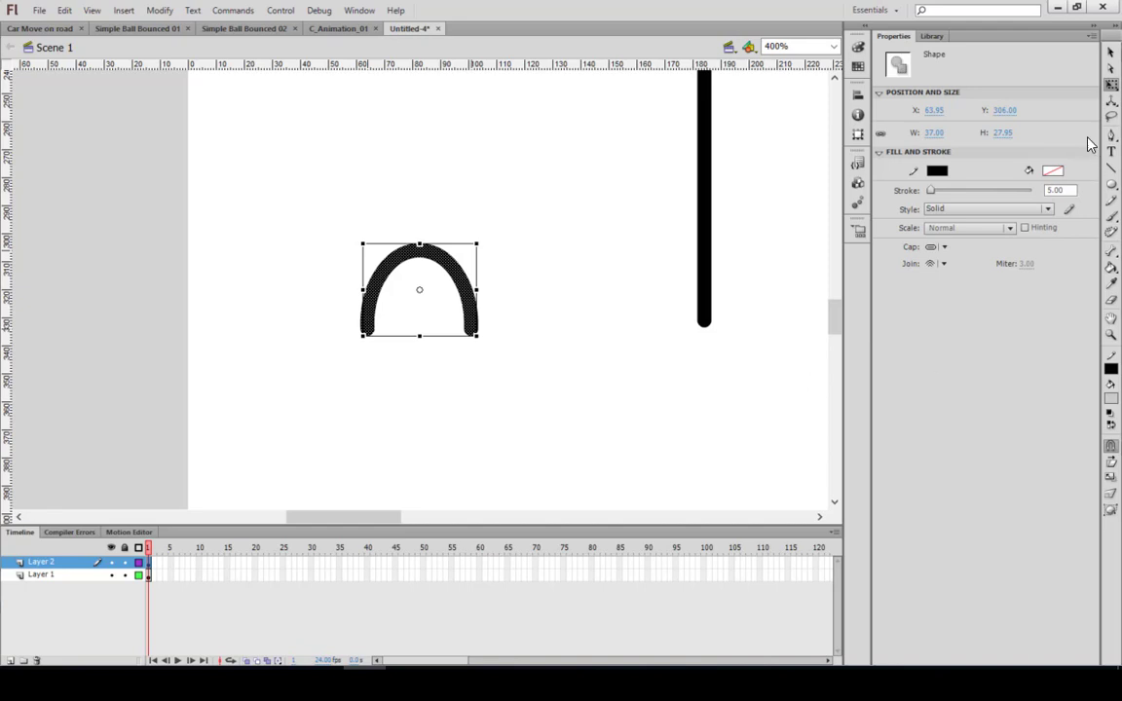
{"action": "left_click", "coordinate": [1111, 193]}
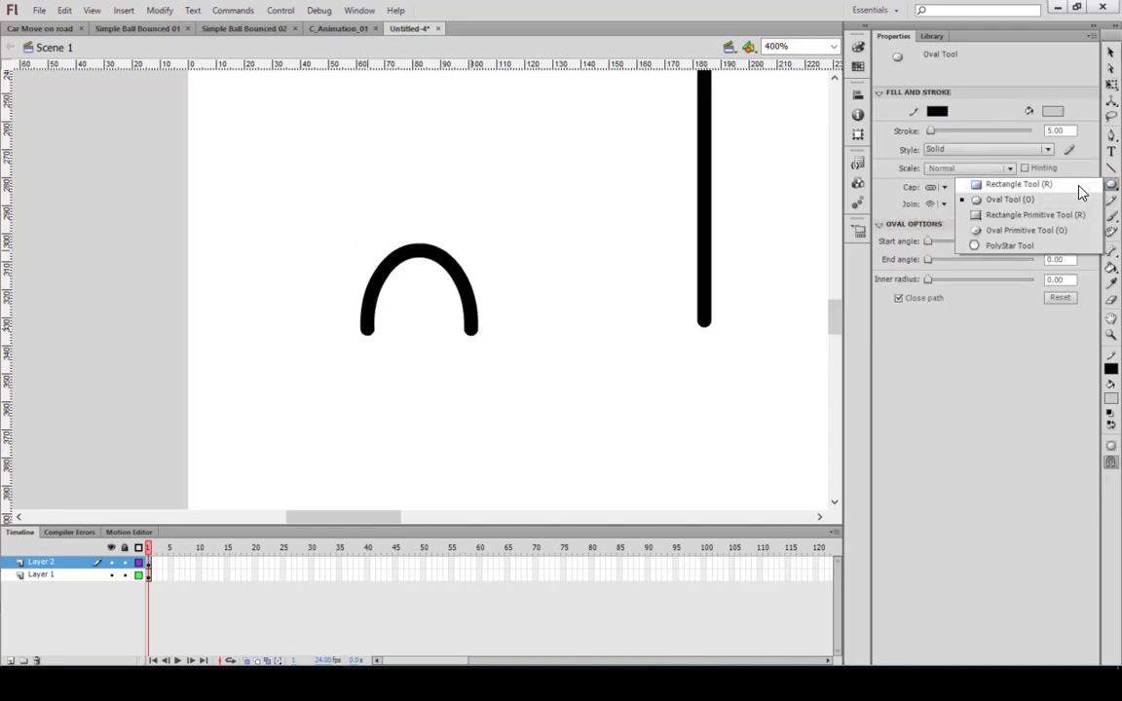
{"action": "left_click", "coordinate": [1076, 186]}
{"action": "mouse_move", "coordinate": [367, 329]}
{"action": "left_mouse_down"}
{"action": "mouse_move", "coordinate": [471, 425]}
{"action": "mouse_move", "coordinate": [472, 453]}
{"action": "left_mouse_up"}
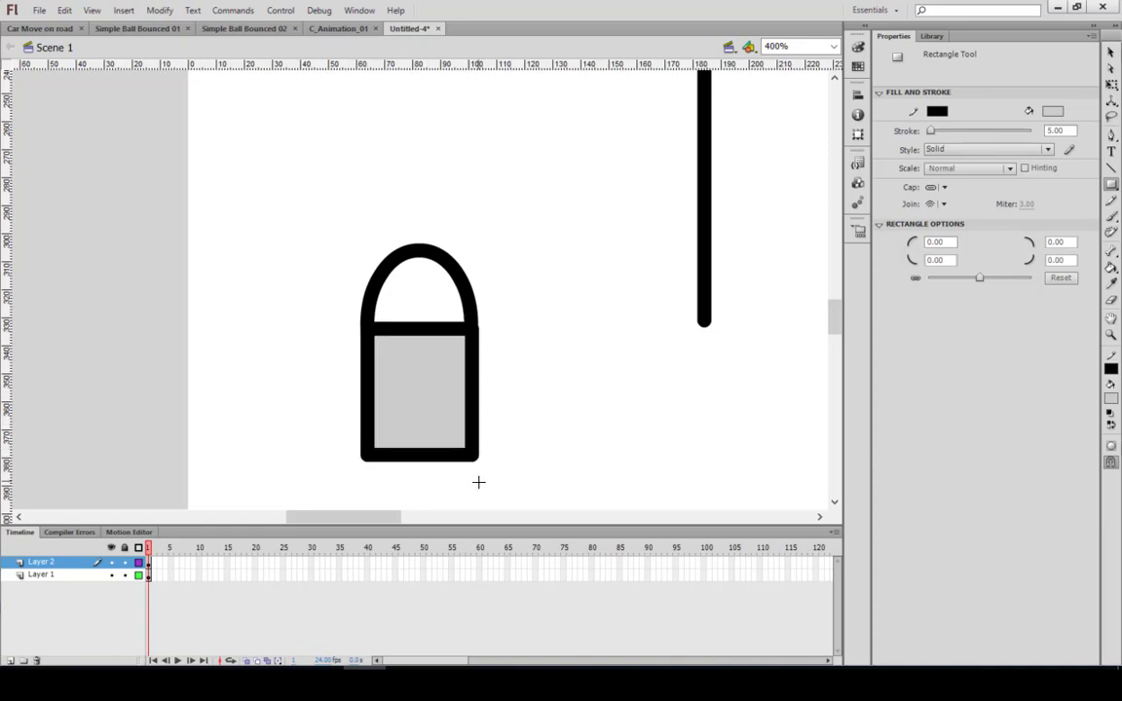
- Set the stroke of the bucket's whole outline, including the handle, to 3
{"action": "key", "text": "v"}
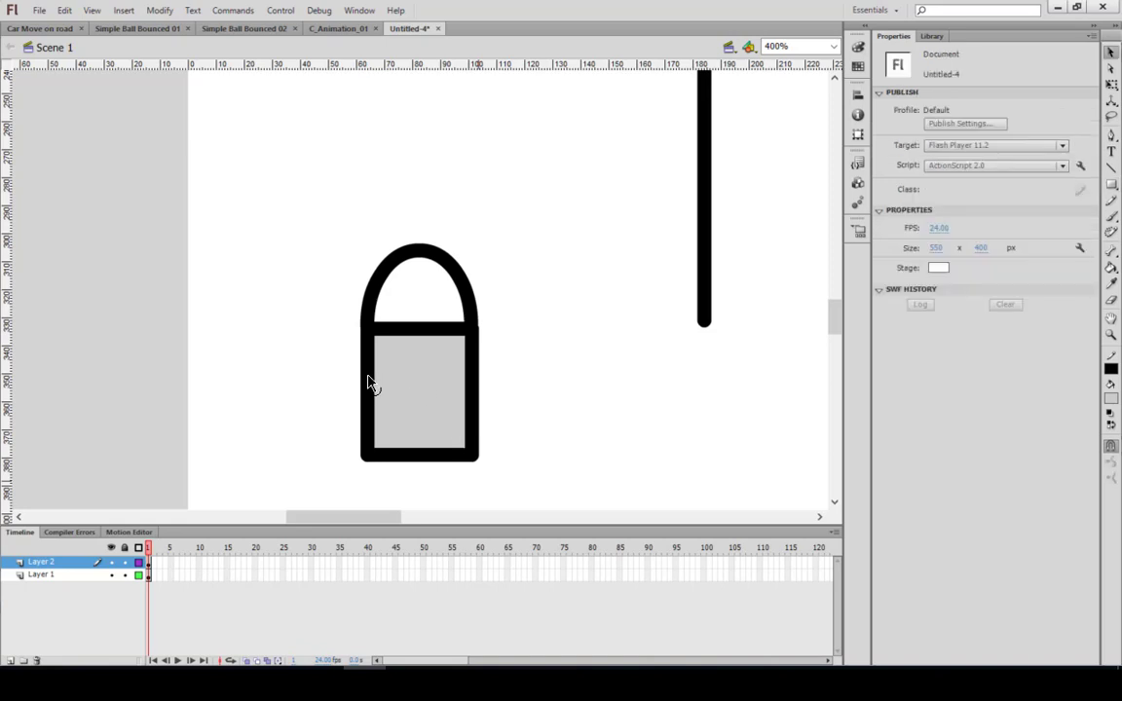
{"action": "left_click", "coordinate": [368, 380]}
{"action": "double_click", "coordinate": [378, 293]}
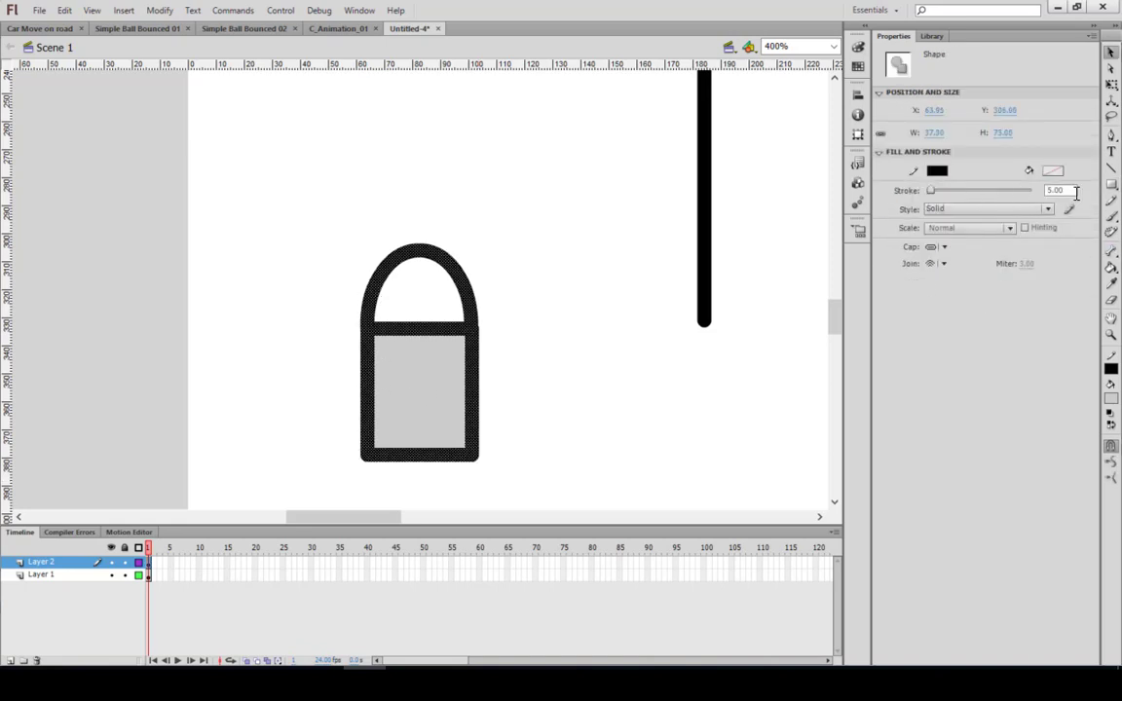
{"action": "left_click_drag", "start_coordinate": [1075, 192], "coordinate": [977, 193]}
{"action": "type", "text": "3"}
{"action": "key", "text": "Return"}
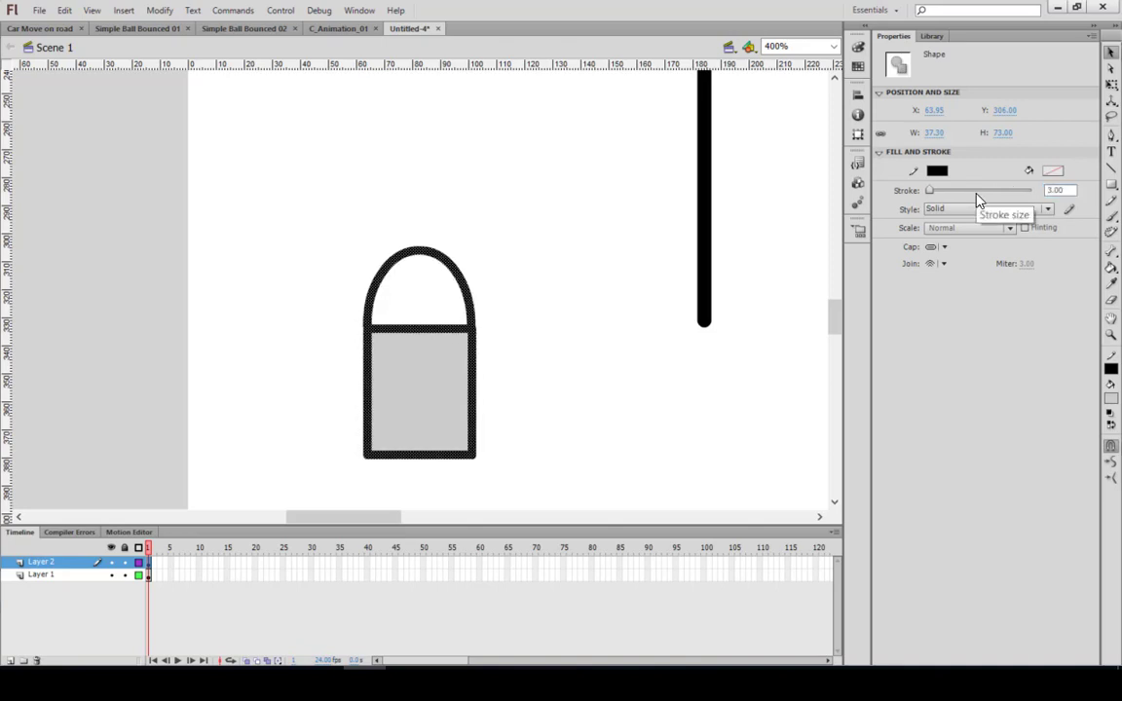
{"action": "left_click", "coordinate": [575, 426]}
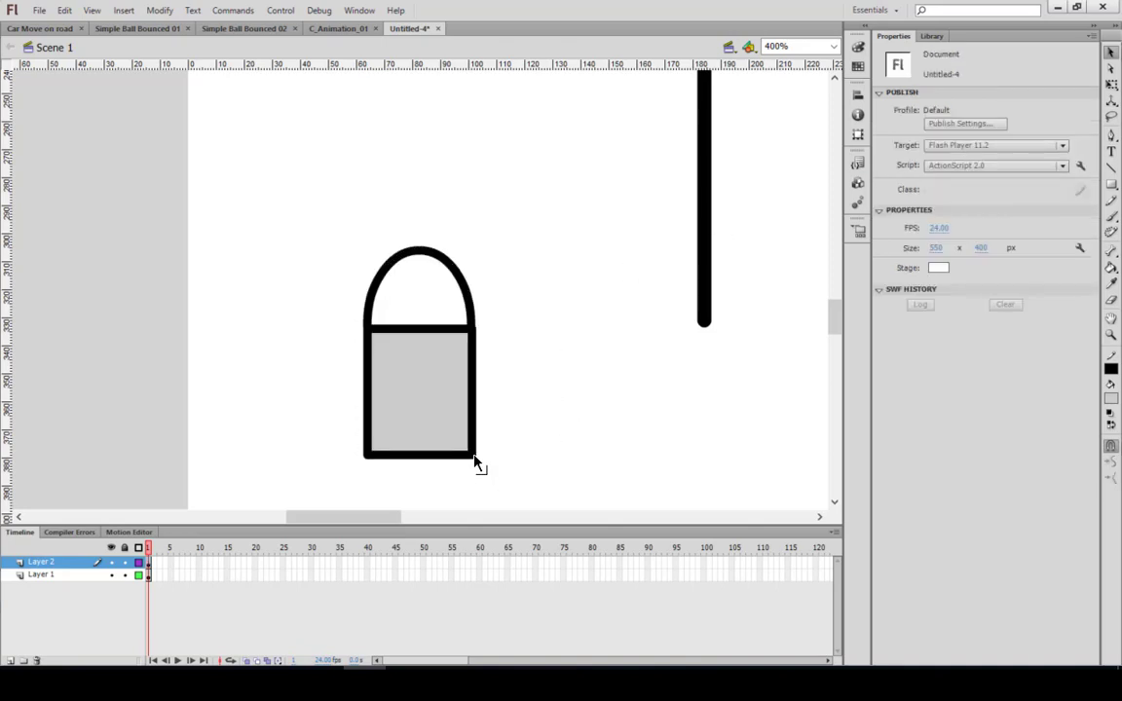
- Move the rectangle's two bottom corners inward so that the bucket body tapers towards its base
{"action": "left_click", "coordinate": [476, 464]}
{"action": "left_click", "coordinate": [477, 462]}
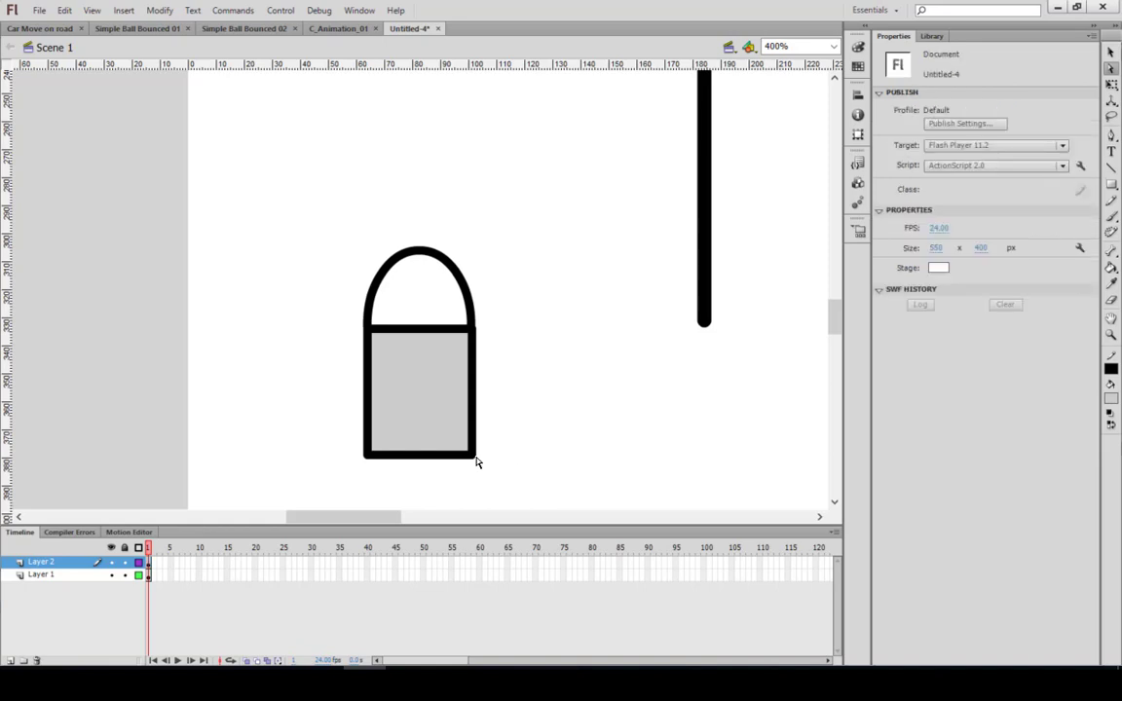
{"action": "left_click", "coordinate": [476, 462]}
{"action": "left_click_drag", "start_coordinate": [475, 461], "coordinate": [454, 457]}
{"action": "left_click_drag", "start_coordinate": [368, 459], "coordinate": [384, 463]}
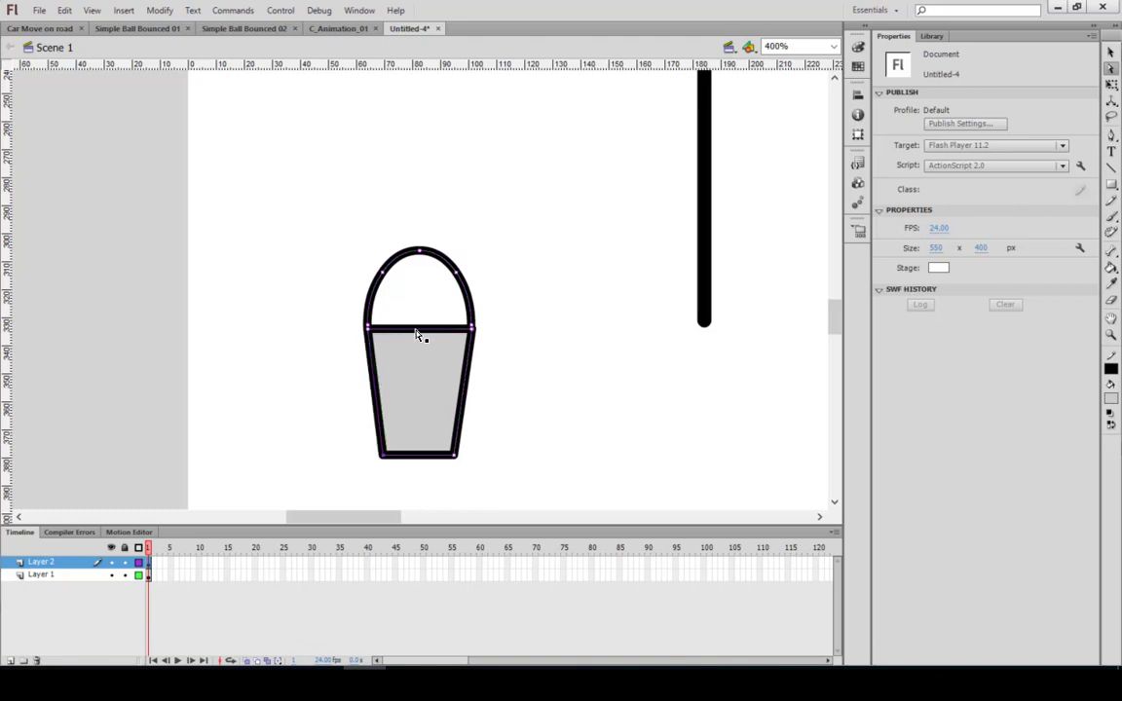
{"action": "left_click", "coordinate": [429, 307]}
- Delete the straight line between the bucket's handle and its body
{"action": "key", "text": "v"}
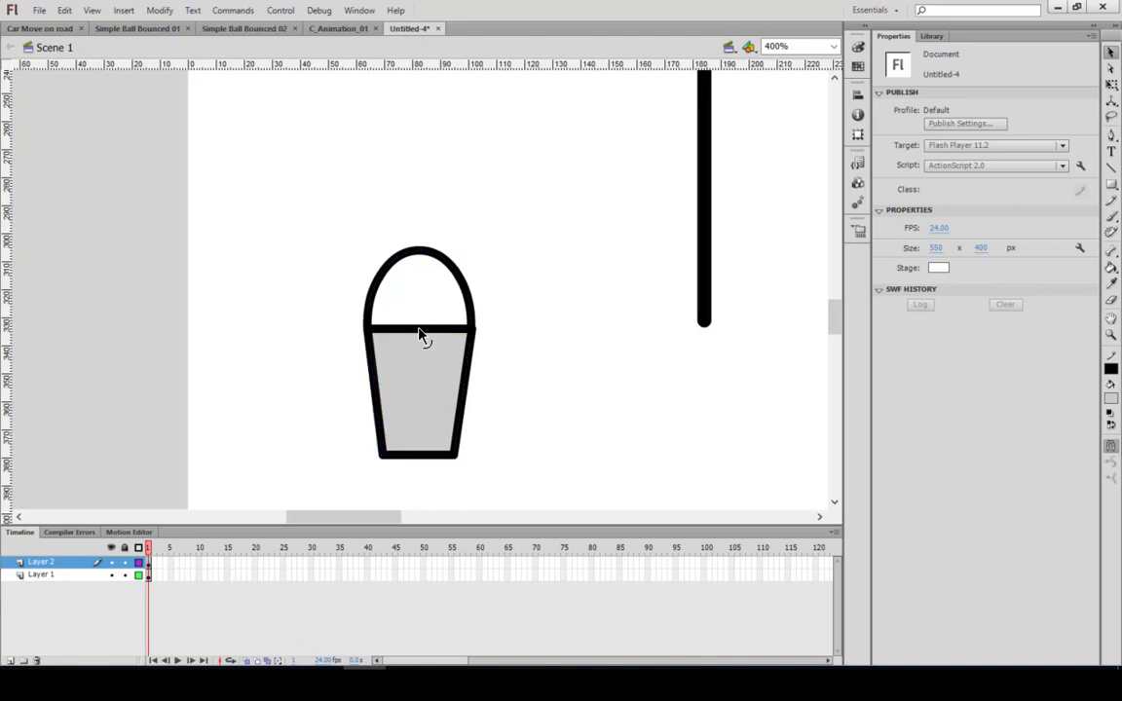
{"action": "left_click", "coordinate": [418, 331]}
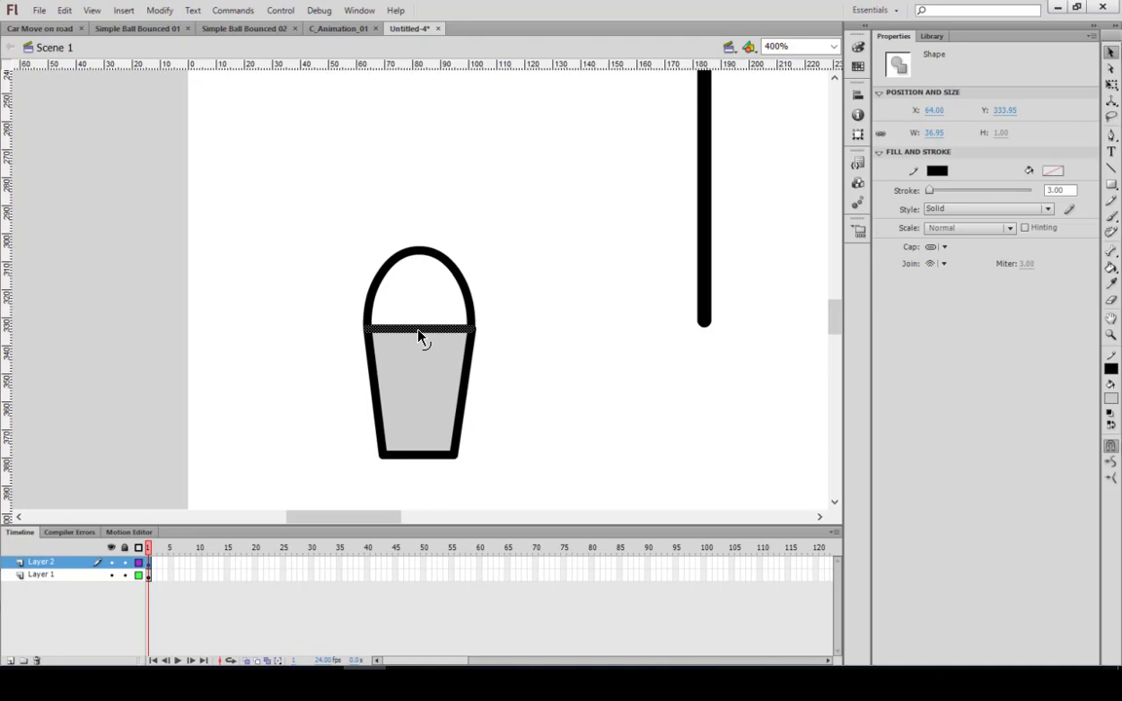
{"action": "key", "text": "Delete"}
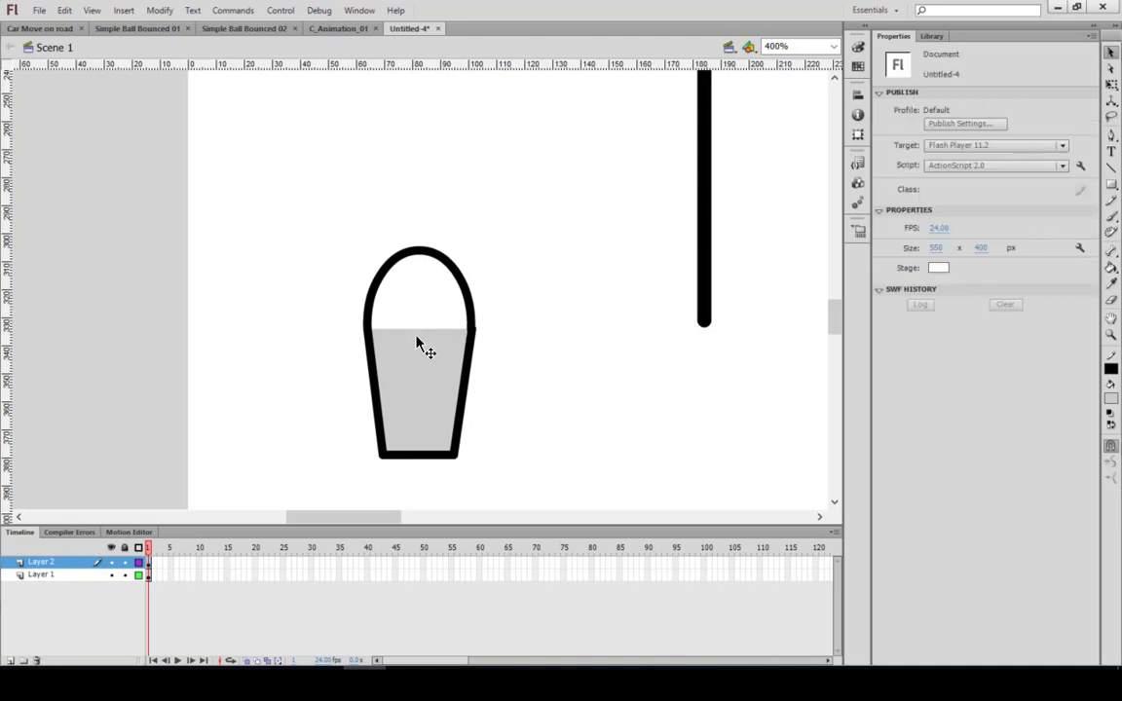
- Draw a flat oval and fit it across the bucket's opening as the rim, about 36 px wide and 11.5 px high
{"action": "key", "text": "o"}
{"action": "left_click_drag", "start_coordinate": [541, 345], "coordinate": [640, 380]}
{"action": "key", "text": "v"}
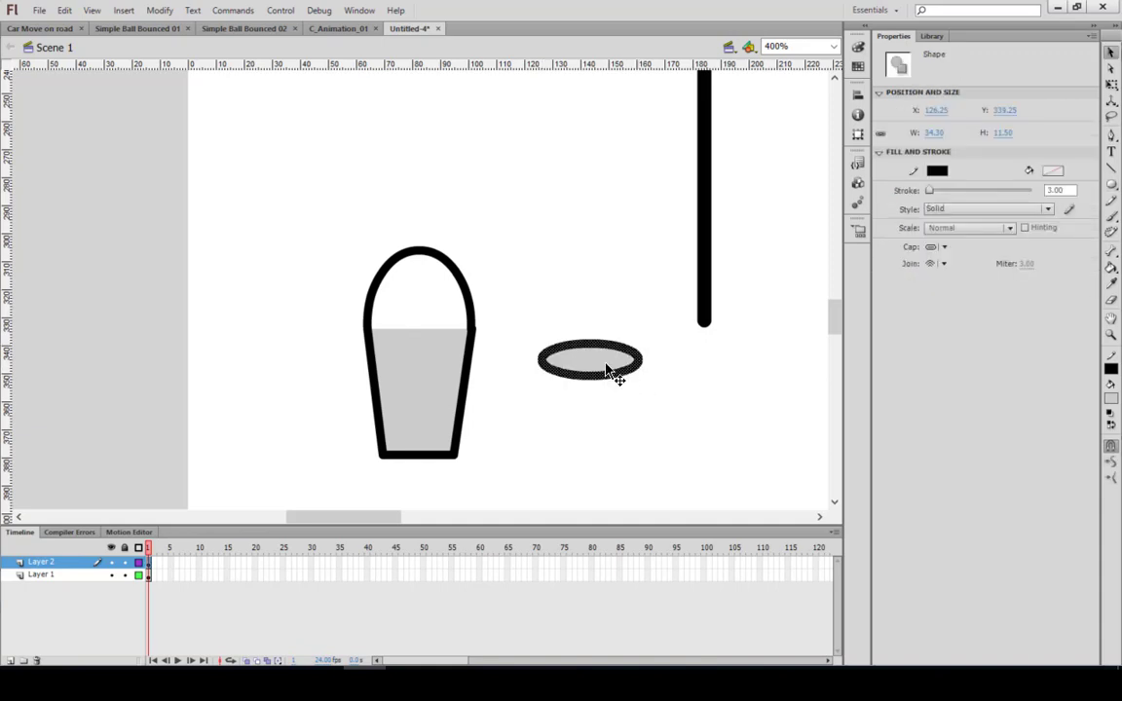
{"action": "left_click_drag", "start_coordinate": [613, 371], "coordinate": [475, 328]}
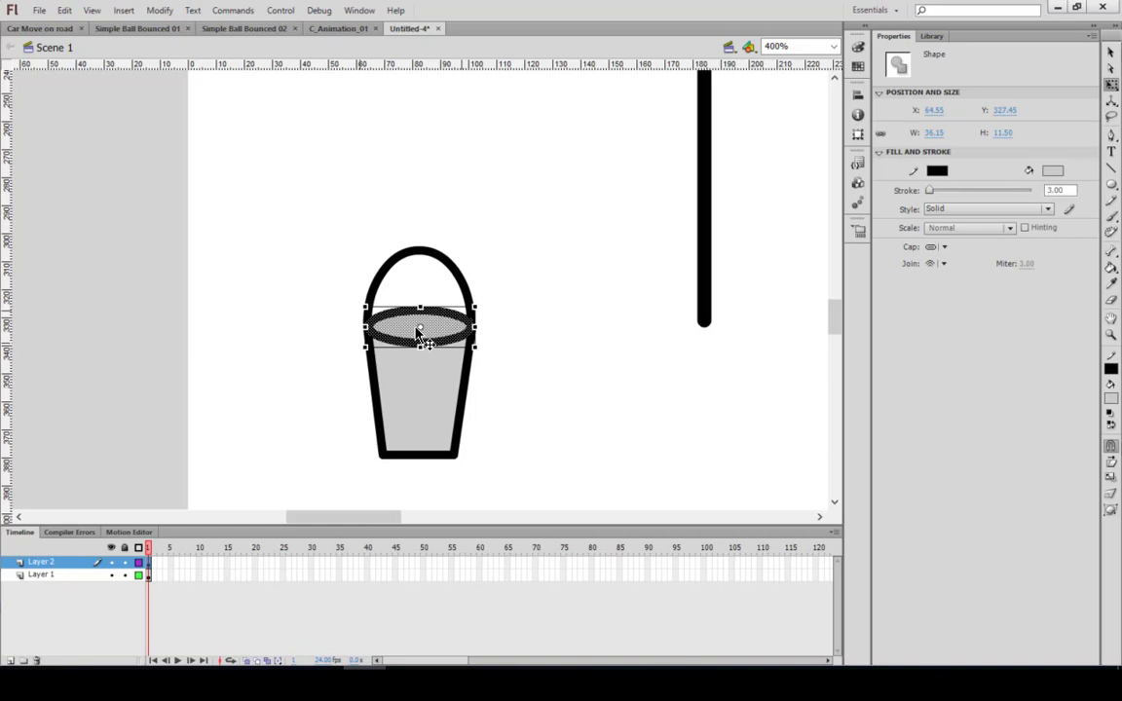
- Fill the rim oval with dark grey
{"action": "left_click", "coordinate": [1053, 171]}
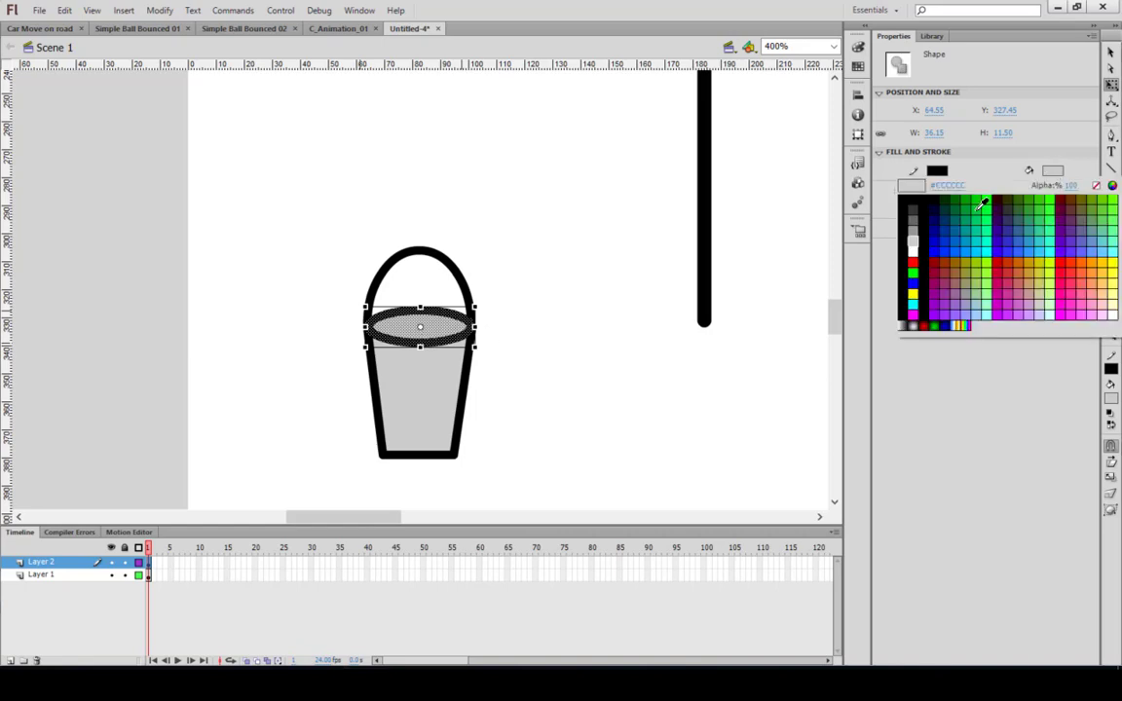
{"action": "left_click", "coordinate": [915, 220]}
{"action": "left_click", "coordinate": [626, 308]}
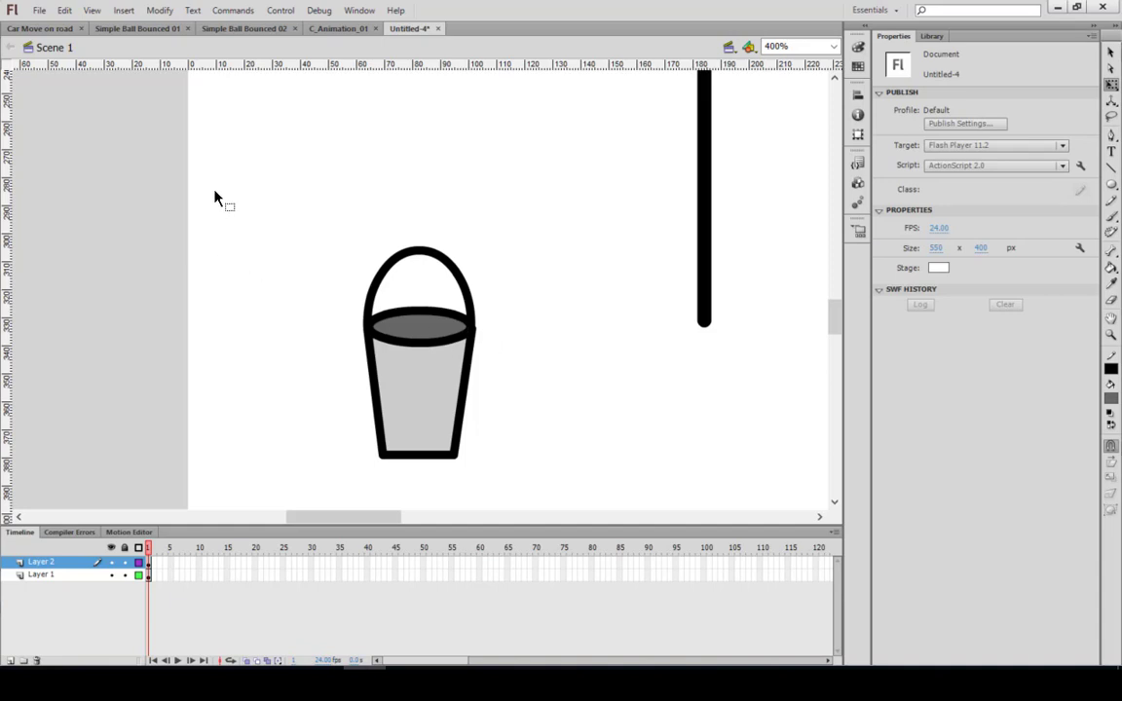
- Transfer the whole bucket to a new layer and centre it horizontally on the long rope at X 165.70
{"action": "left_click_drag", "start_coordinate": [230, 181], "coordinate": [536, 514]}
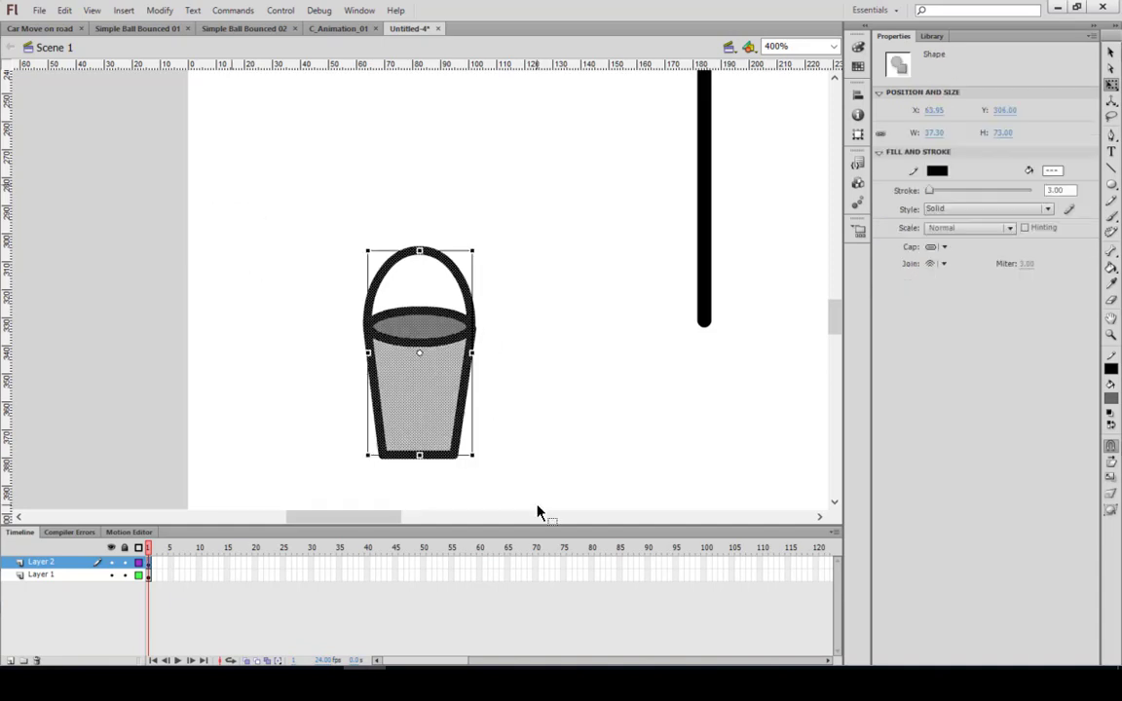
{"action": "key", "text": "Delete"}
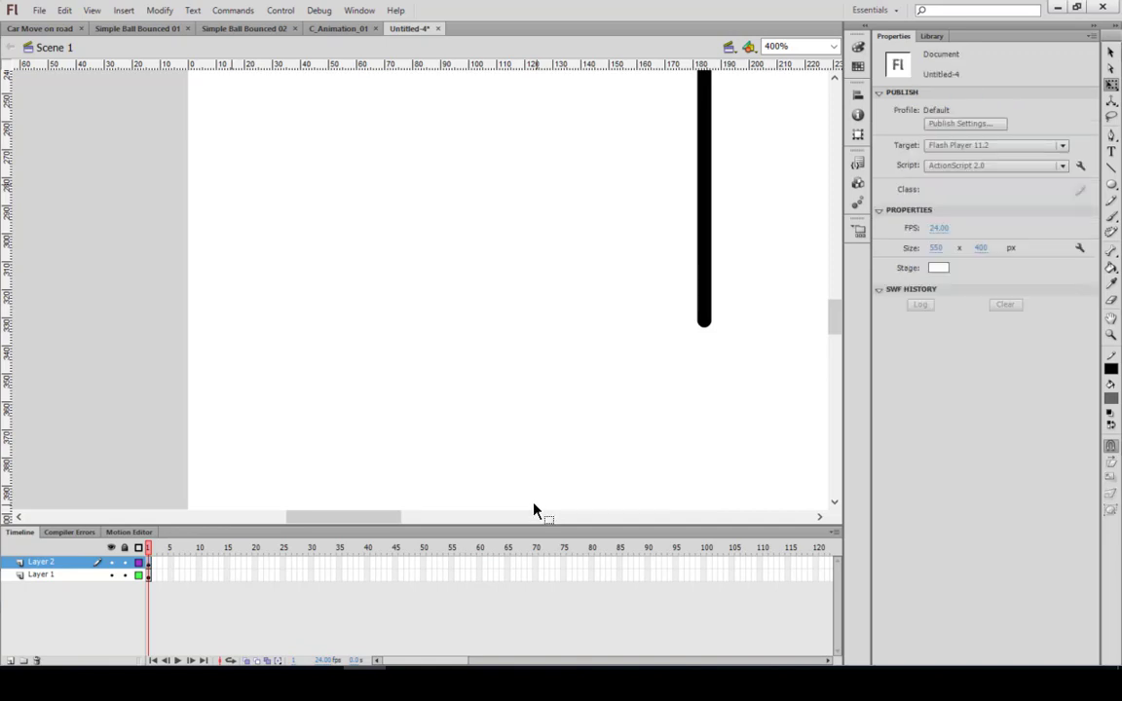
{"action": "left_click", "coordinate": [10, 662]}
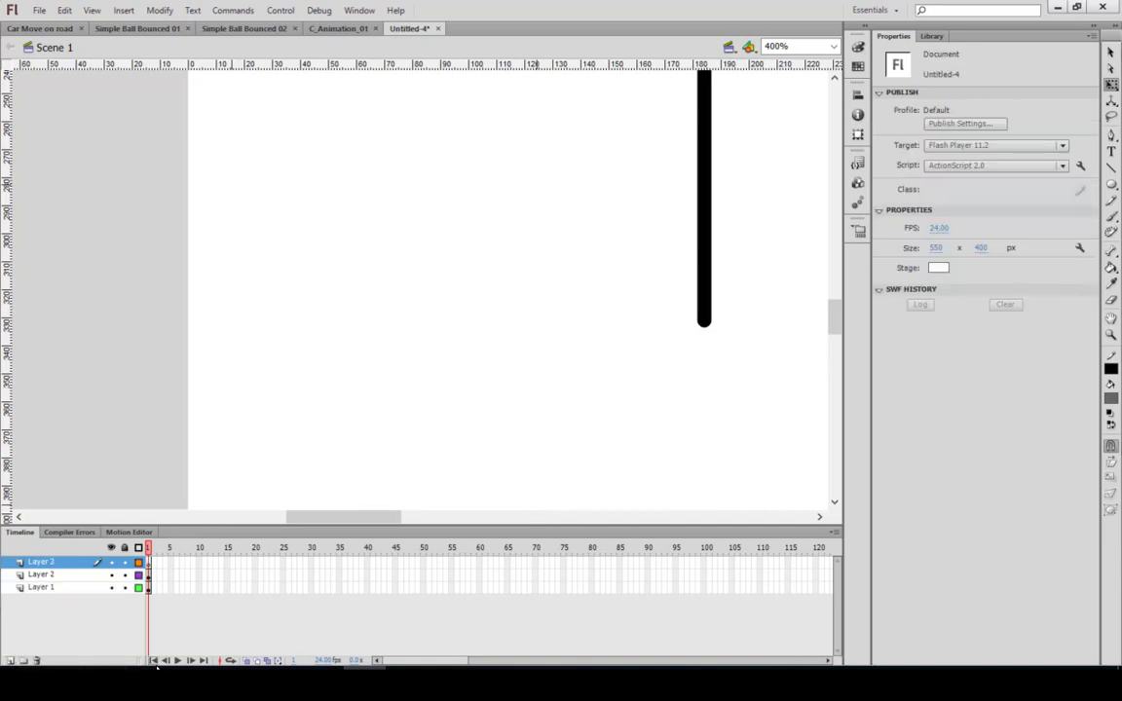
{"action": "key", "text": "ctrl+shift+v"}
{"action": "mouse_move", "coordinate": [365, 458]}
{"action": "left_mouse_down"}
{"action": "mouse_move", "coordinate": [466, 431]}
{"action": "mouse_move", "coordinate": [685, 446]}
{"action": "left_mouse_up"}
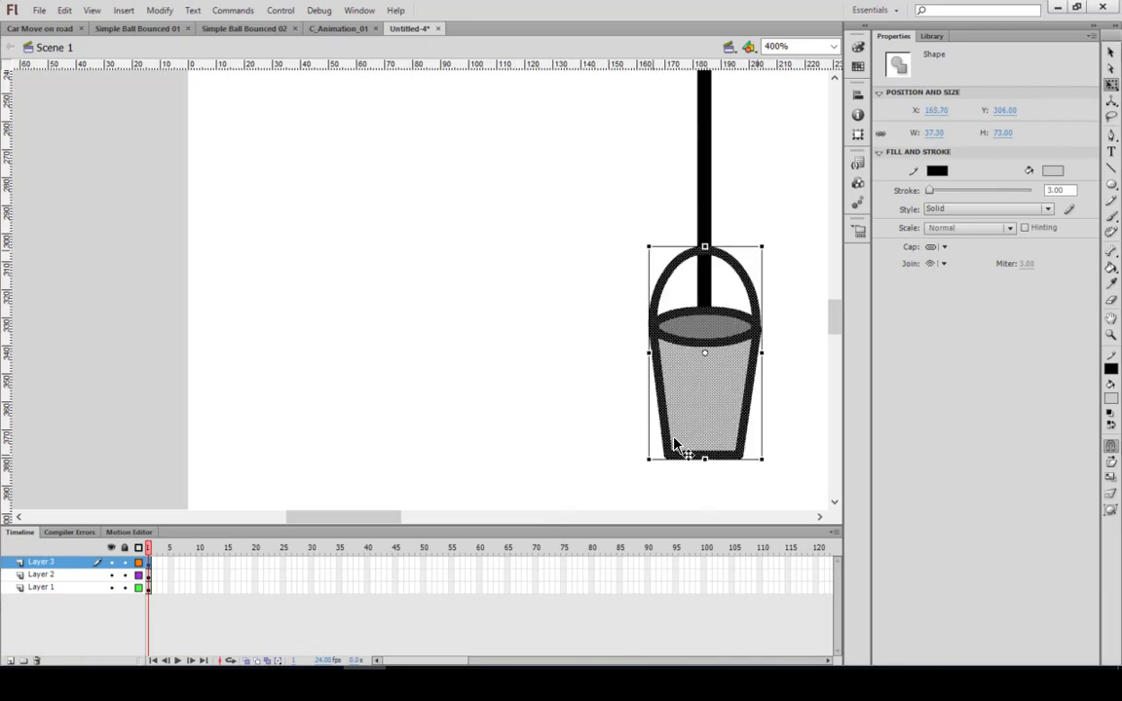
- Nudge the bucket down to Y 331 so that its handle hangs from the end of the long rope
{"action": "key", "text": "Down"}
{"action": "key", "text": "Down"}
{"action": "key", "text": "Down"}
{"action": "key", "text": "Down"}
{"action": "key", "text": "Down"}
{"action": "key", "text": "Down"}
{"action": "key", "text": "Down"}
{"action": "key", "text": "Down"}
{"action": "key", "text": "Down"}
{"action": "key", "text": "Down"}
{"action": "key", "text": "Down"}
{"action": "key", "text": "Down"}
{"action": "key", "text": "Down"}
{"action": "key", "text": "Down"}
{"action": "key", "text": "Down"}
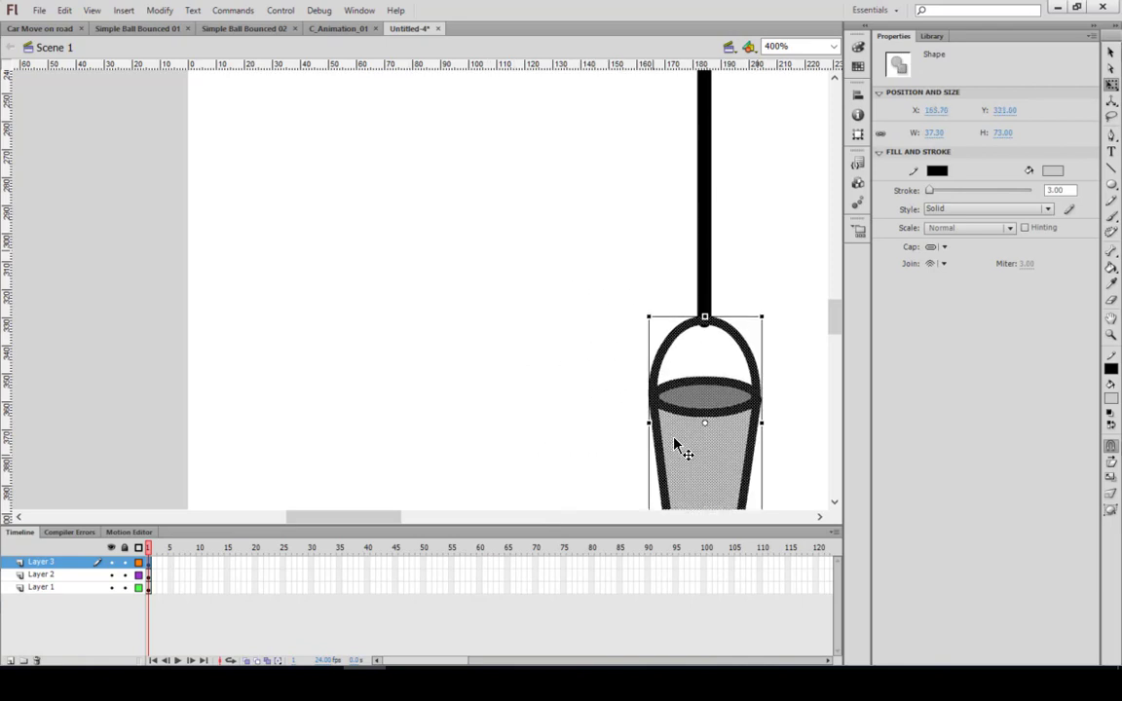
- Add a new layer above the bucket's layer and choose the Oval tool
{"action": "key", "text": "ctrl+minus"}
{"action": "key", "text": "ctrl+minus"}
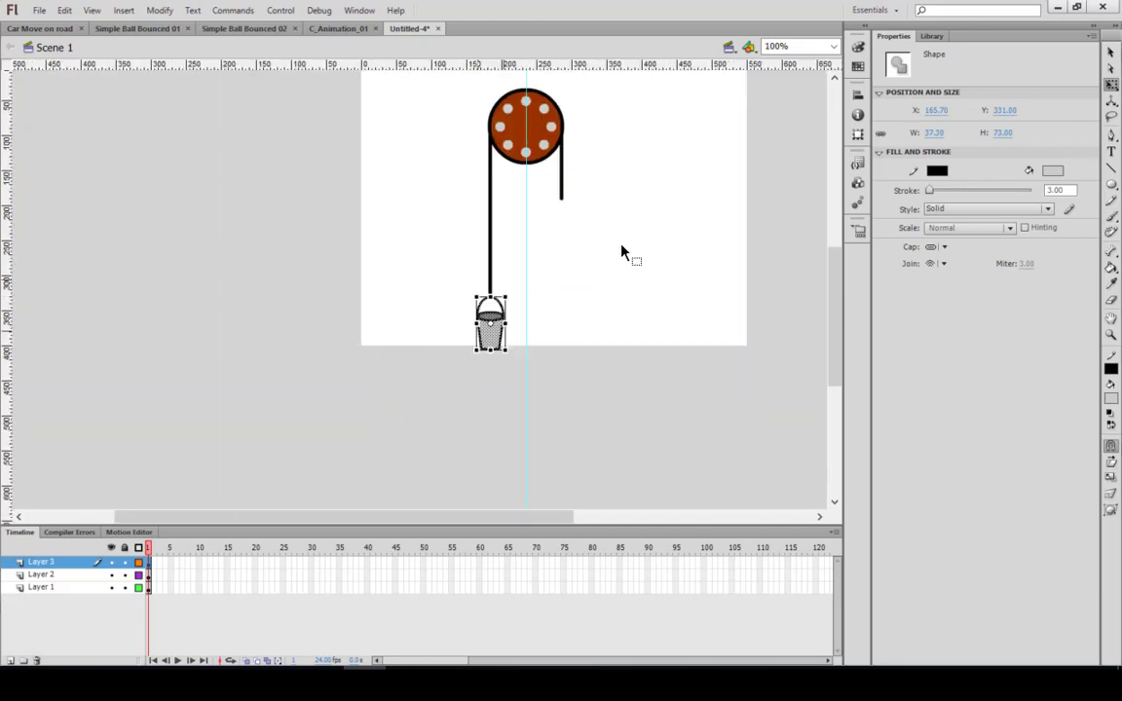
{"action": "left_click", "coordinate": [1111, 185]}
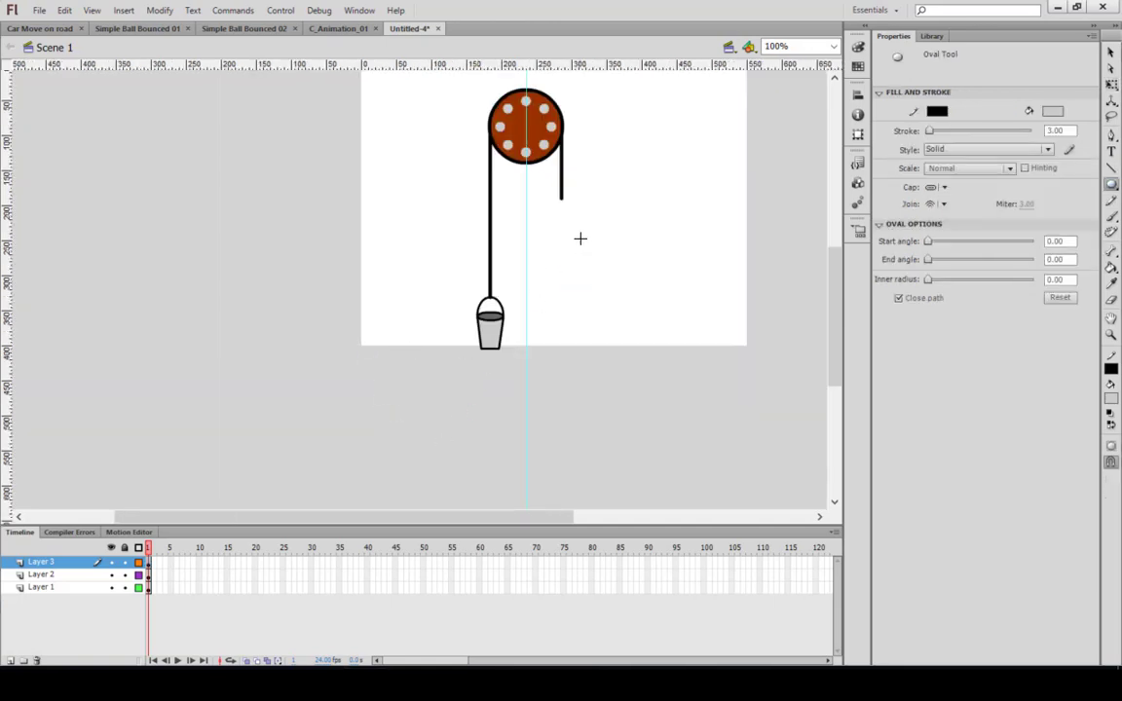
{"action": "left_click", "coordinate": [13, 661]}
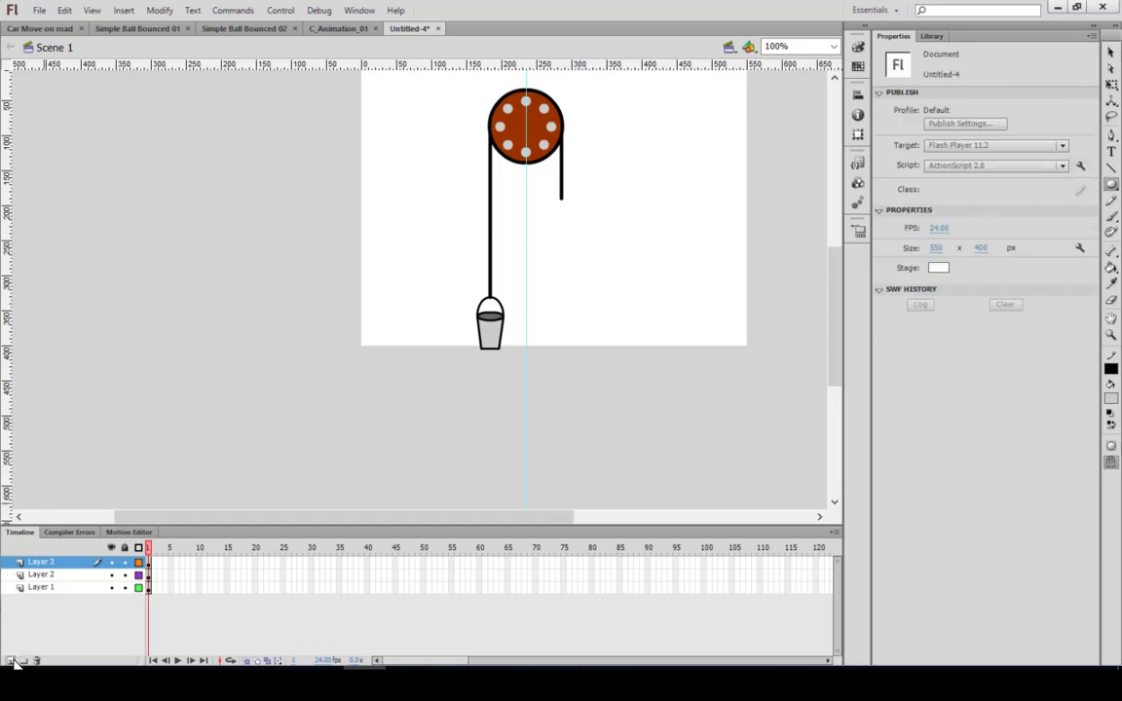
{"action": "left_click", "coordinate": [13, 661]}
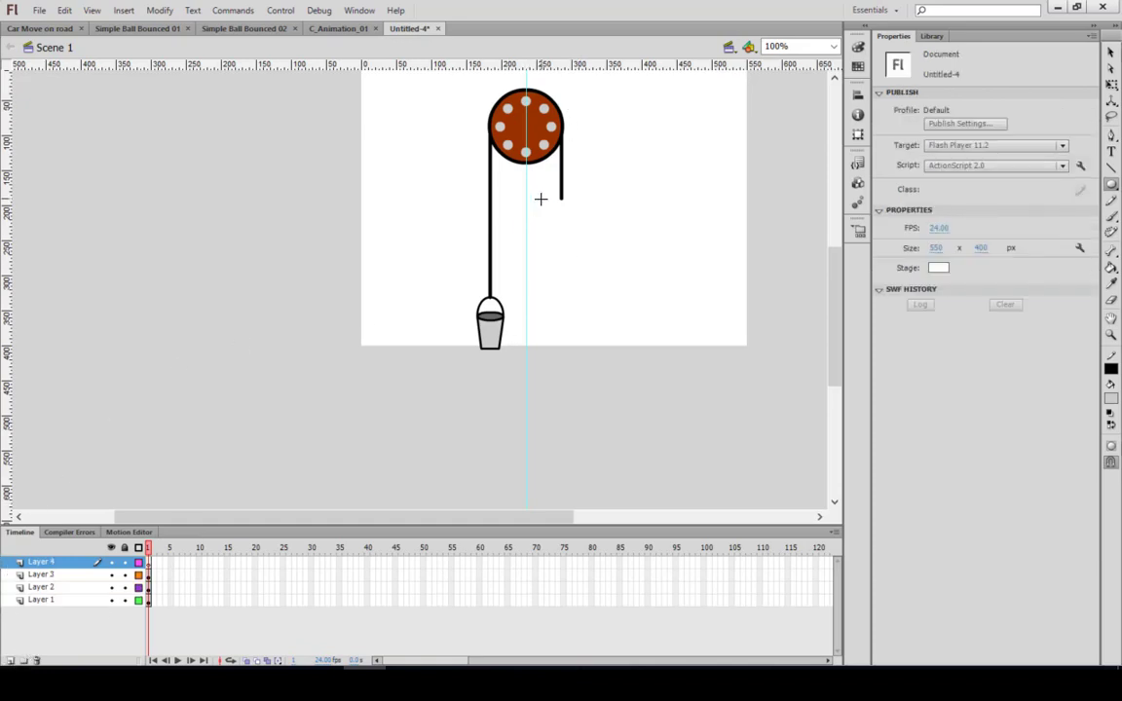
- Draw a black-outlined grey rectangle about 70 by 39 px over the short rope's end and place its layer below the ropes' layer
{"action": "left_click_drag", "start_coordinate": [537, 194], "coordinate": [592, 216]}
{"action": "key", "text": "ctrl+z"}
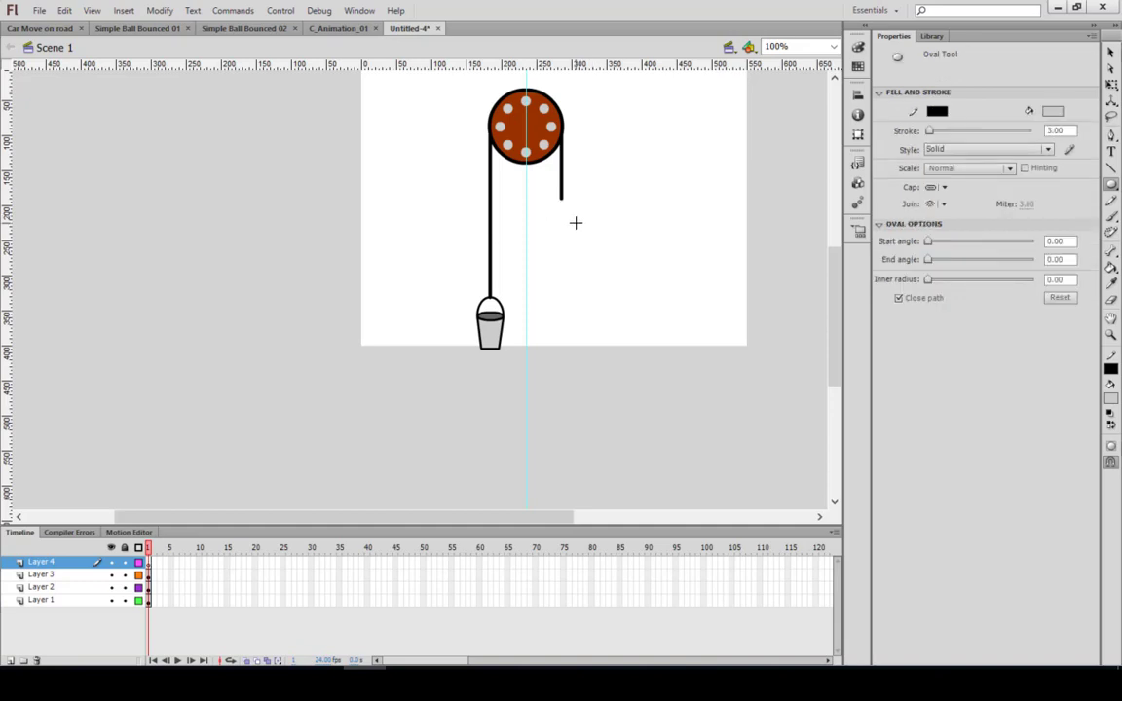
{"action": "key", "text": "r"}
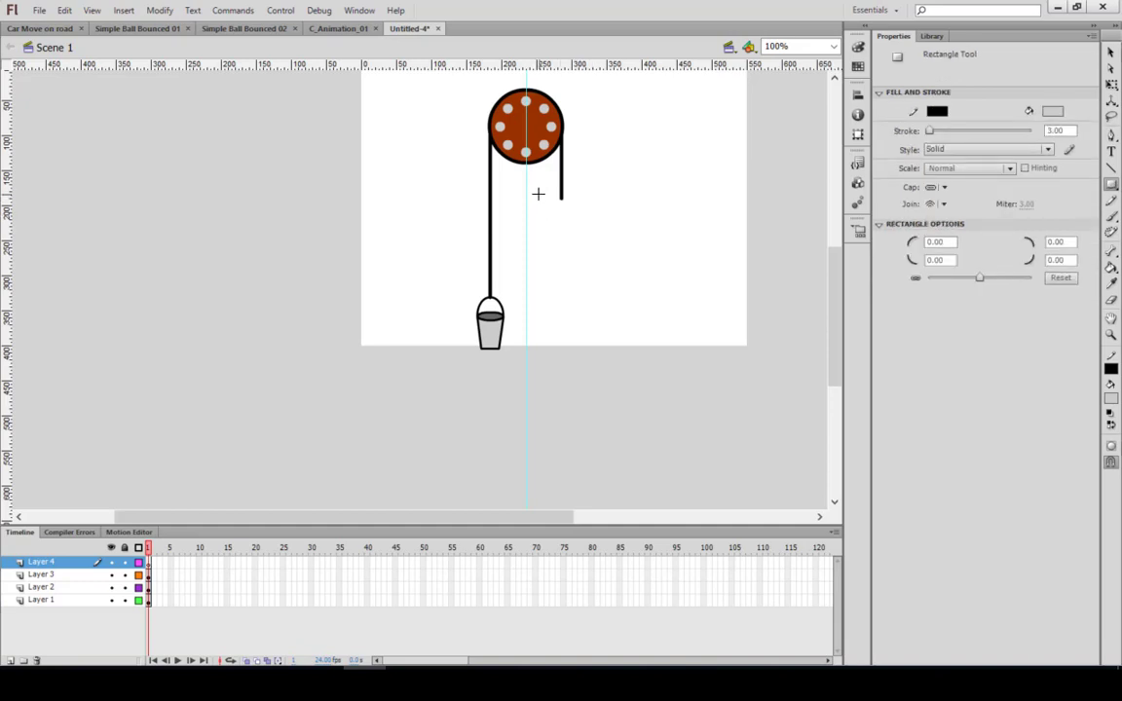
{"action": "left_click_drag", "start_coordinate": [537, 193], "coordinate": [588, 220]}
{"action": "key", "text": "v"}
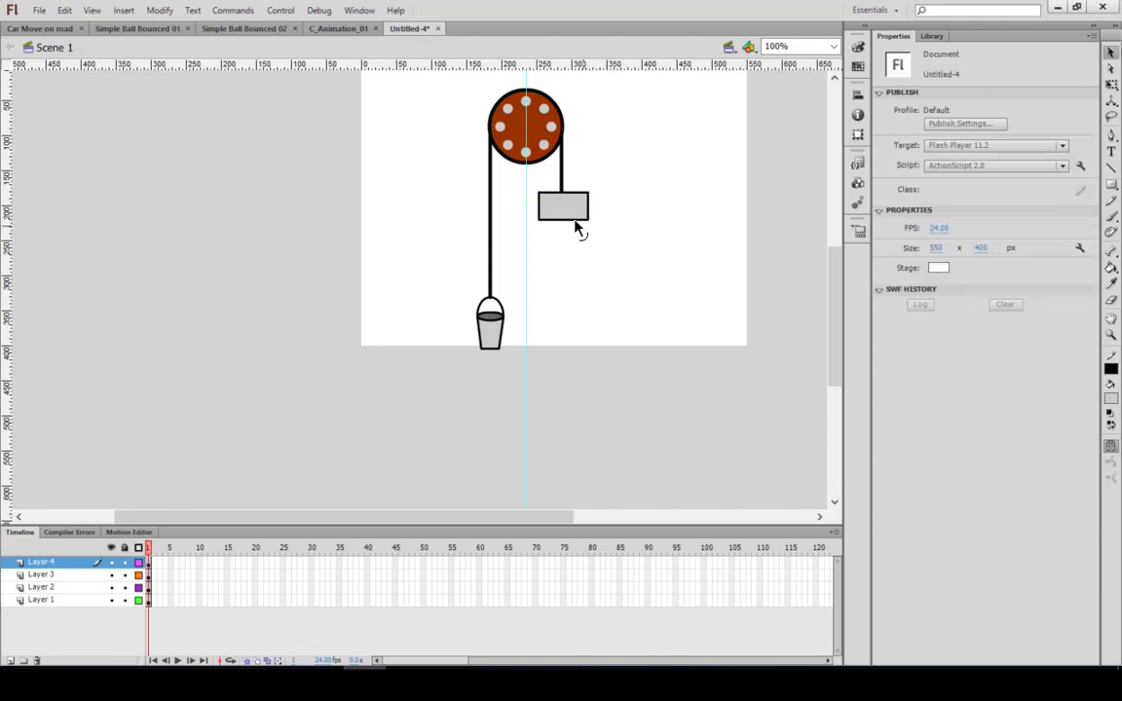
{"action": "left_click", "coordinate": [576, 223]}
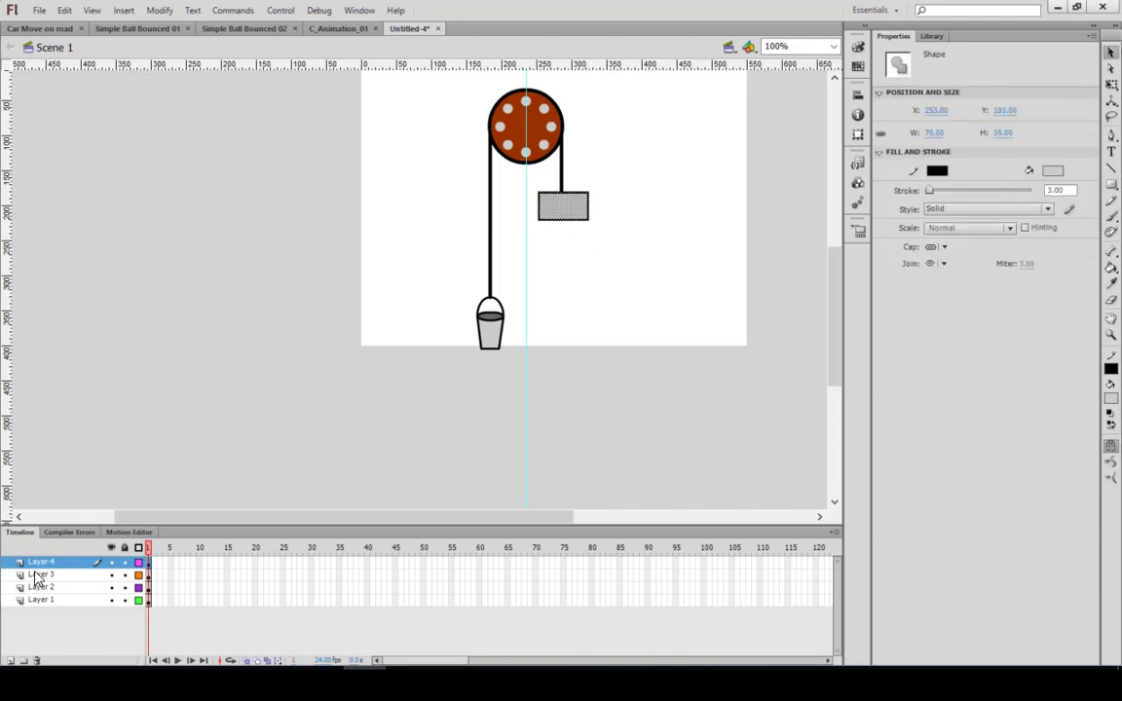
{"action": "left_click_drag", "start_coordinate": [36, 580], "coordinate": [39, 593]}
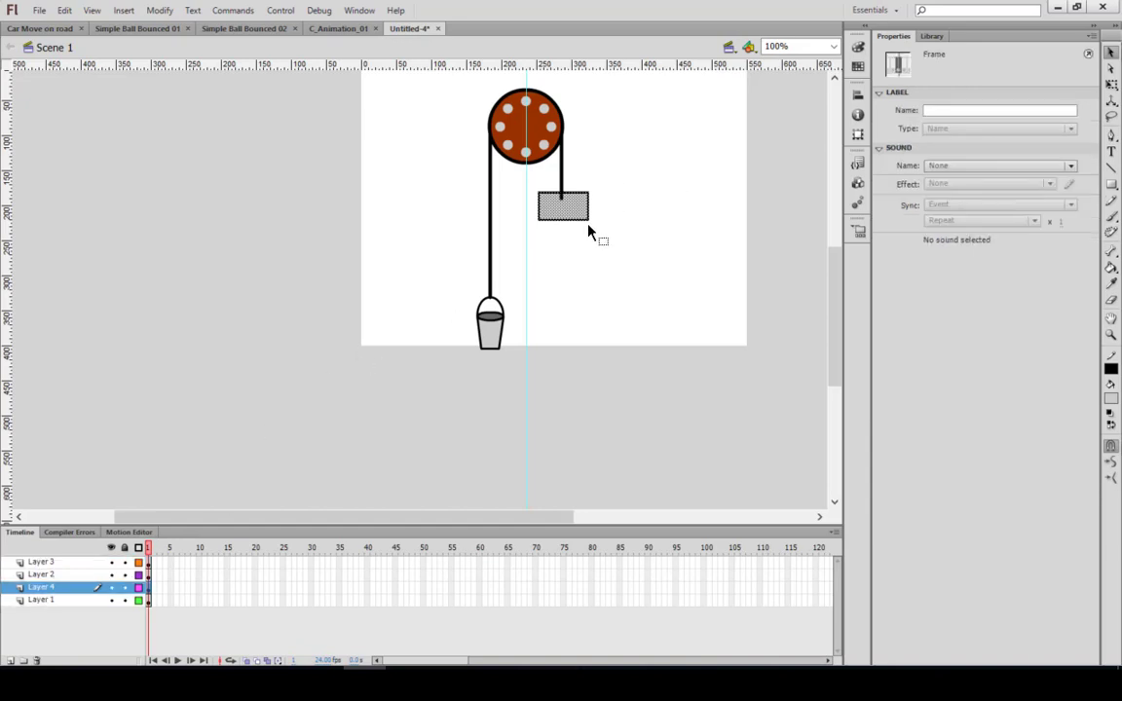
- Skew the rectangle into a parallelogram by shifting its lower corners left to the vertical guide
{"action": "left_click", "coordinate": [541, 242]}
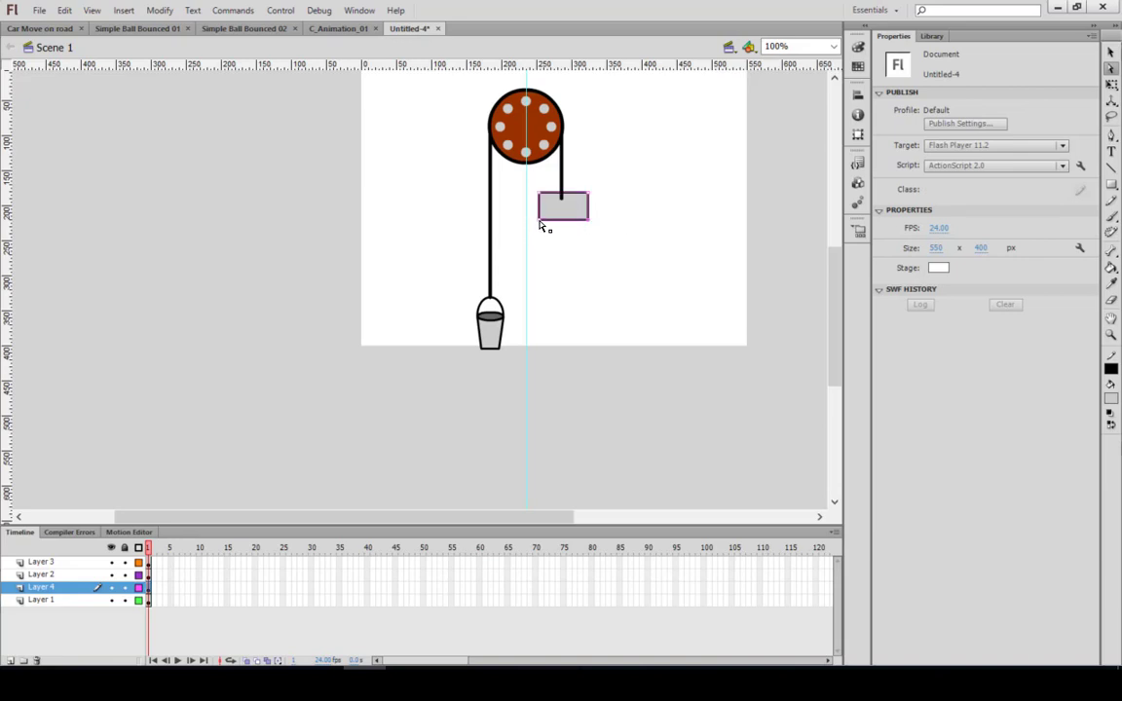
{"action": "left_click_drag", "start_coordinate": [543, 226], "coordinate": [526, 225]}
- Draw a vertical line about 27.5 px long down from the parallelogram's upper-right corner
{"action": "key", "text": "ctrl+equal"}
{"action": "key", "text": "ctrl+equal"}
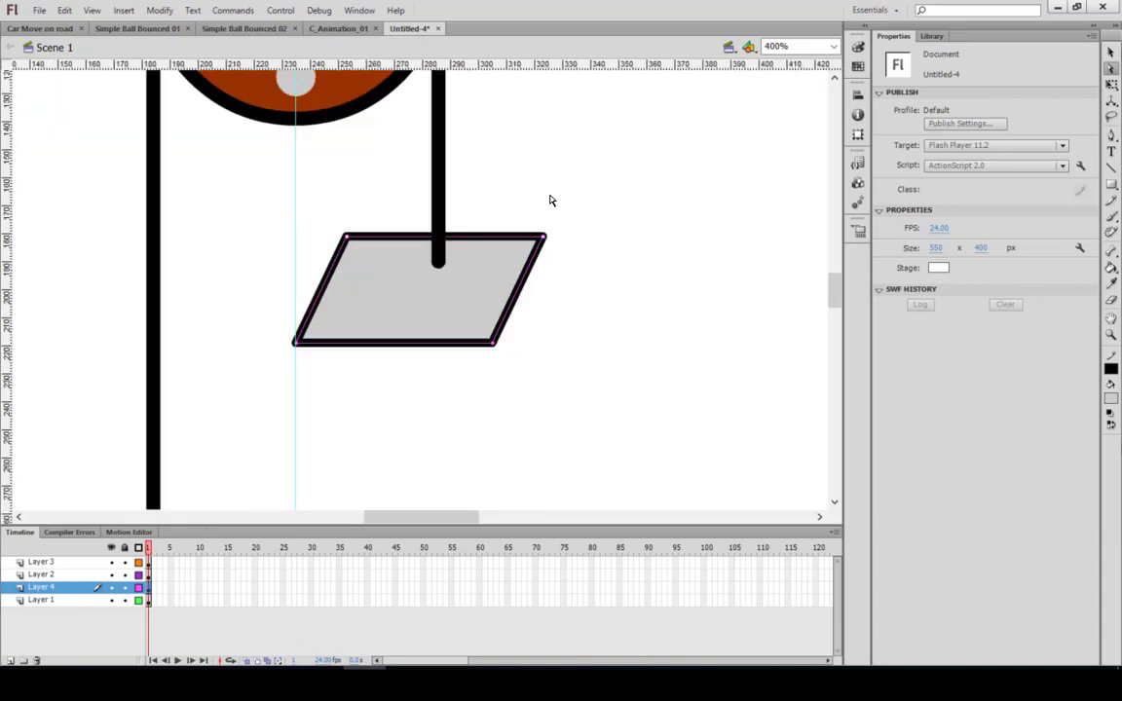
{"action": "key", "text": "n"}
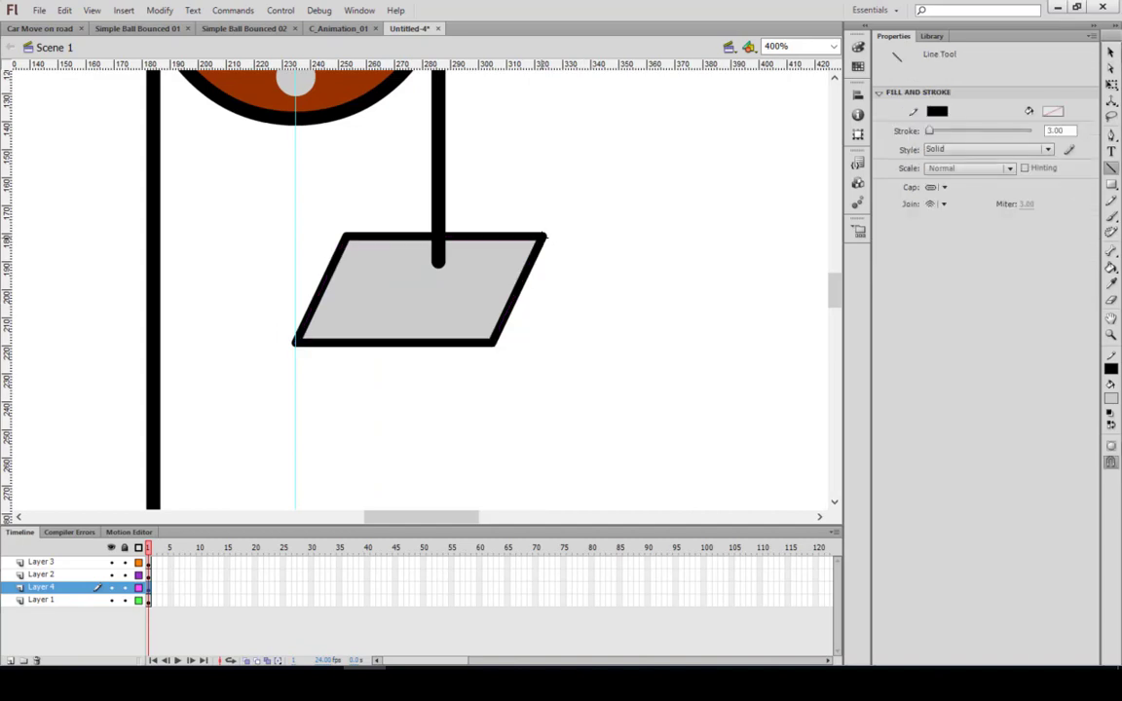
{"action": "left_click_drag", "start_coordinate": [544, 237], "coordinate": [545, 317]}
{"action": "key", "text": "v"}
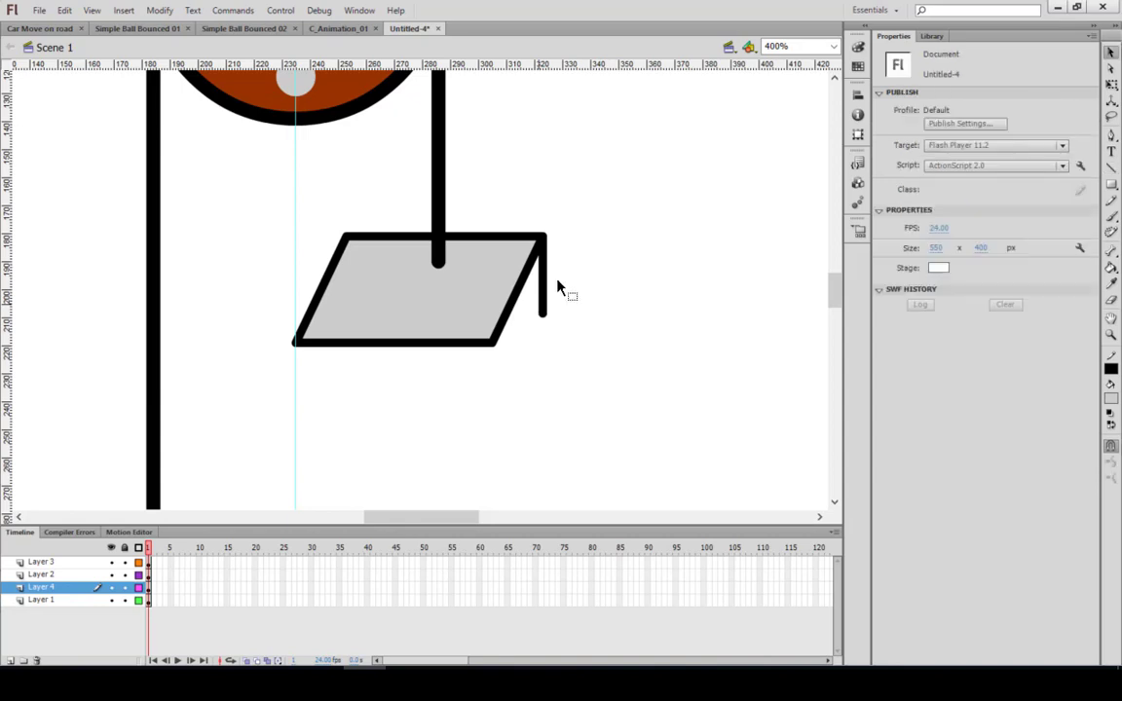
- Copy the vertical edge to both front corners and connect the lower ends with lines to close the block's front and side
{"action": "left_click", "coordinate": [545, 283]}
{"action": "key", "text": "ctrl+c"}
{"action": "key", "text": "ctrl+v"}
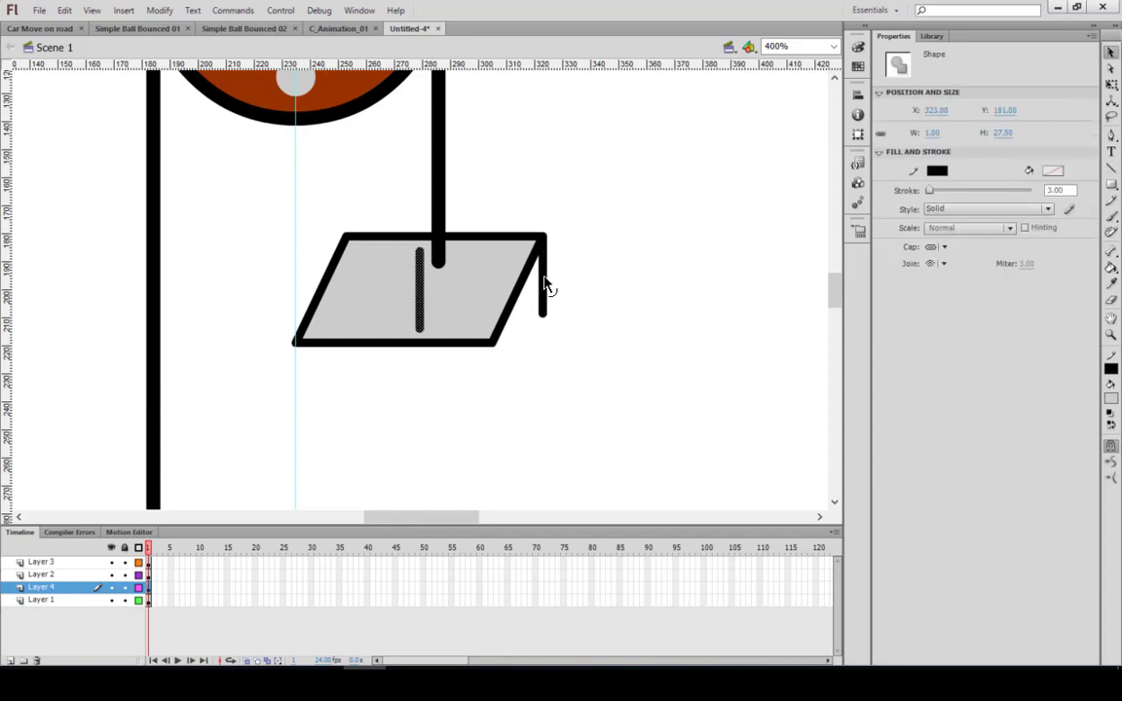
{"action": "left_click_drag", "start_coordinate": [487, 390], "coordinate": [495, 376]}
{"action": "key", "text": "ctrl+v"}
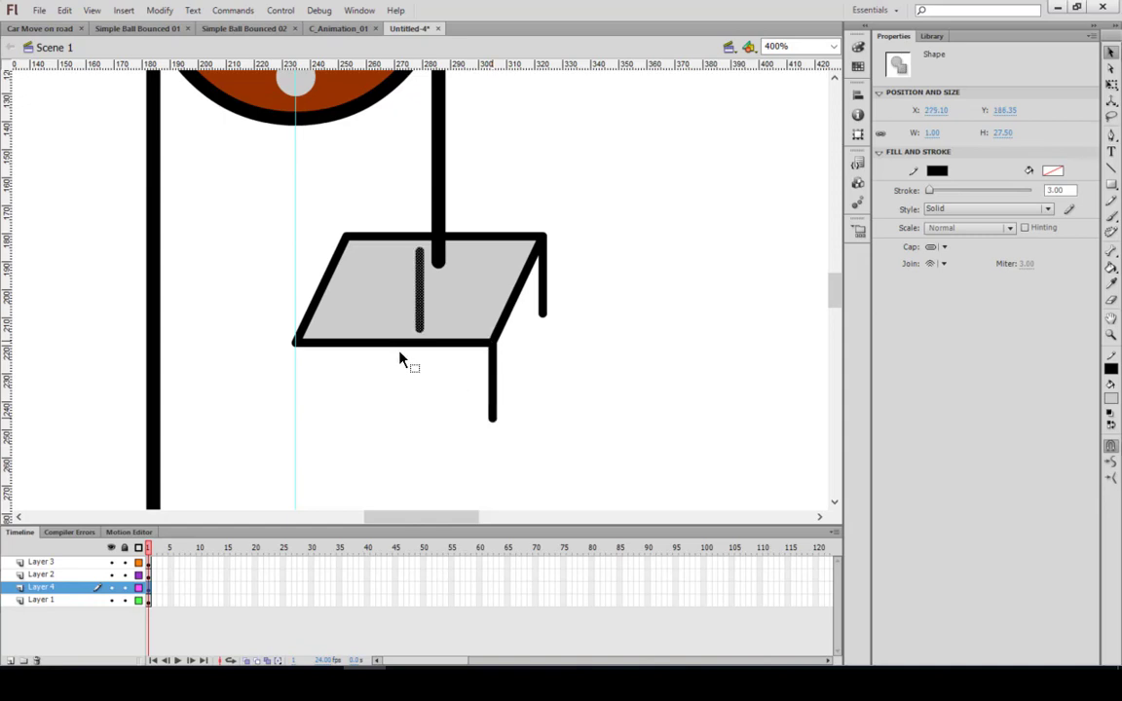
{"action": "mouse_move", "coordinate": [425, 305]}
{"action": "left_mouse_down"}
{"action": "mouse_move", "coordinate": [296, 387]}
{"action": "mouse_move", "coordinate": [307, 392]}
{"action": "left_mouse_up"}
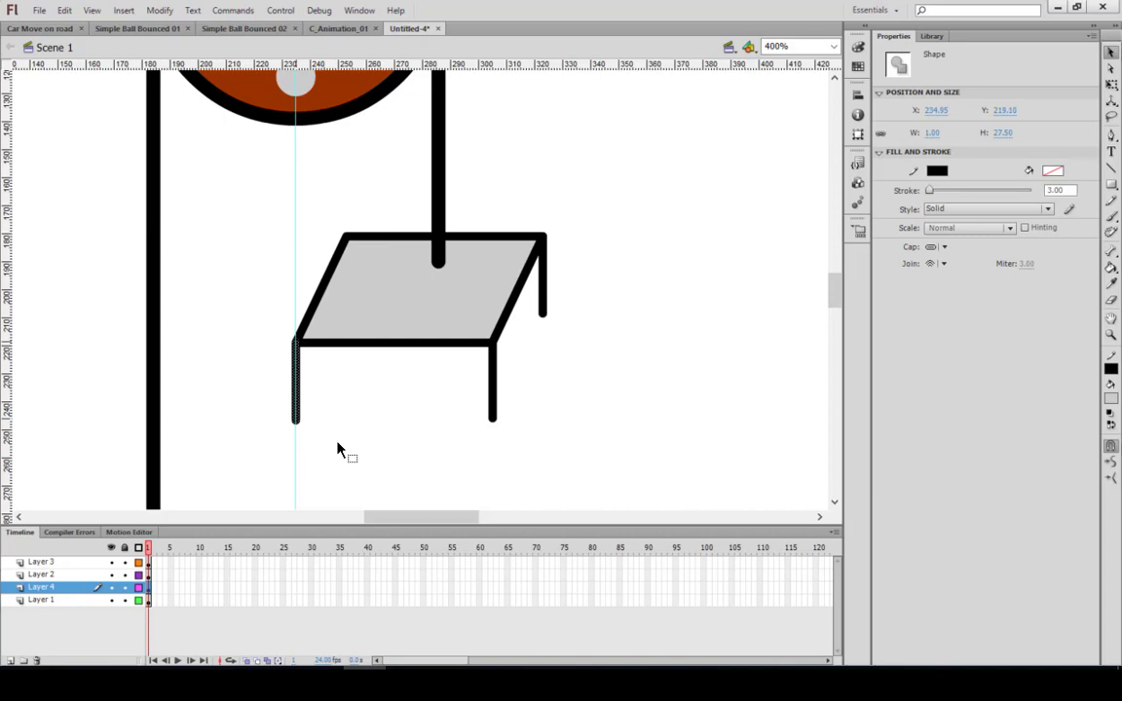
{"action": "key", "text": "n"}
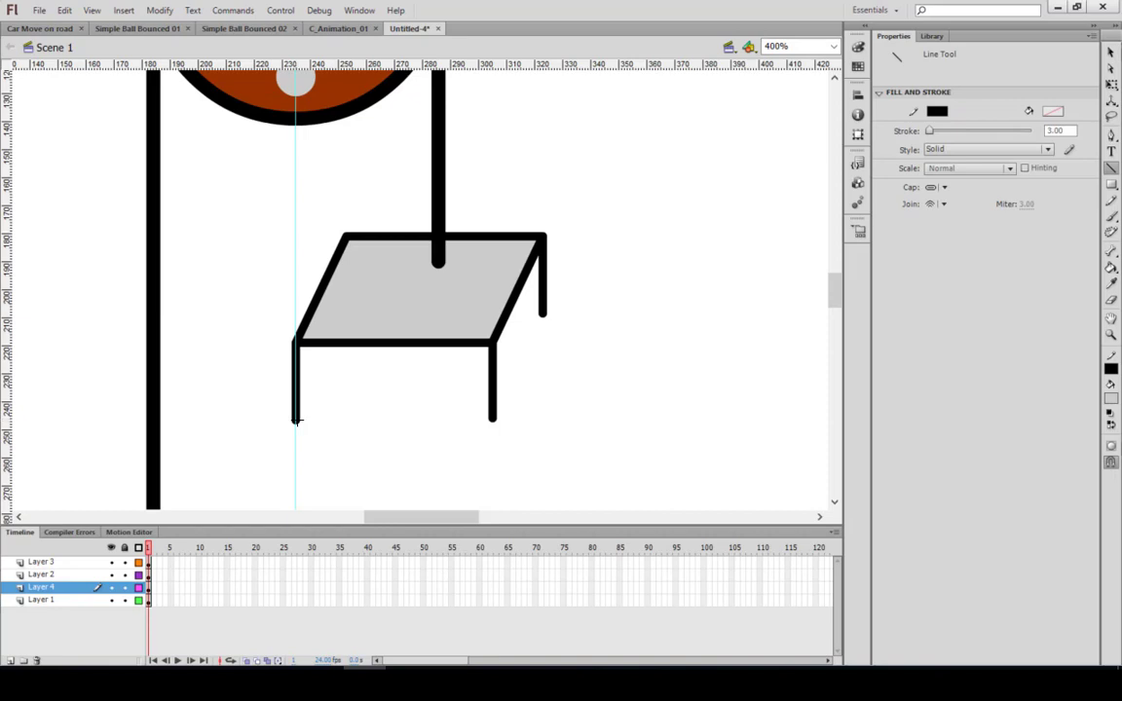
{"action": "mouse_move", "coordinate": [295, 420]}
{"action": "left_mouse_down"}
{"action": "mouse_move", "coordinate": [498, 433]}
{"action": "mouse_move", "coordinate": [541, 313]}
{"action": "left_mouse_up"}
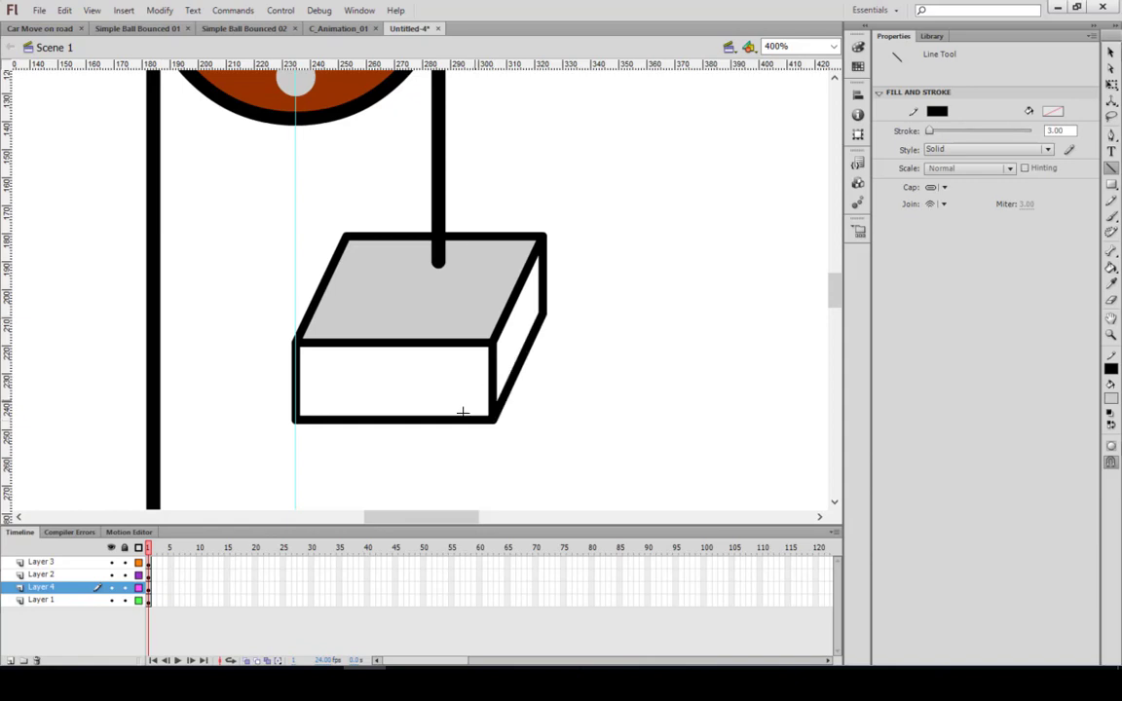
- Fill the block's front and side faces with dark grey
{"action": "left_click", "coordinate": [1107, 270]}
{"action": "left_click", "coordinate": [1054, 111]}
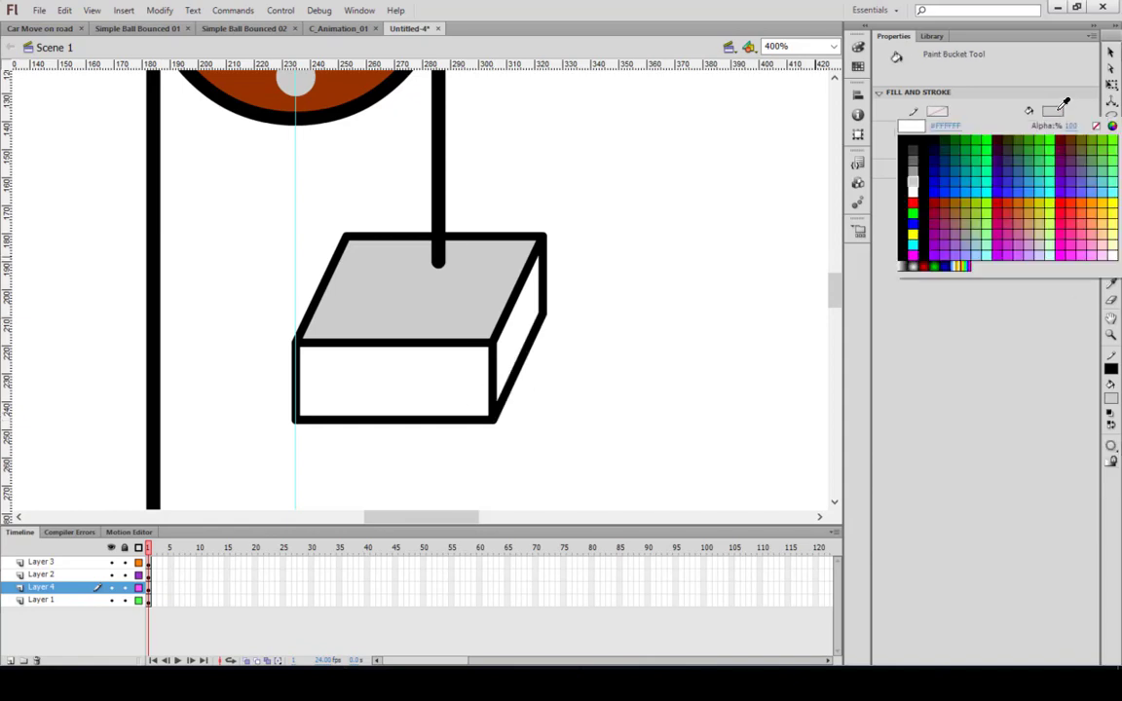
{"action": "left_click", "coordinate": [912, 161]}
{"action": "left_click", "coordinate": [412, 386]}
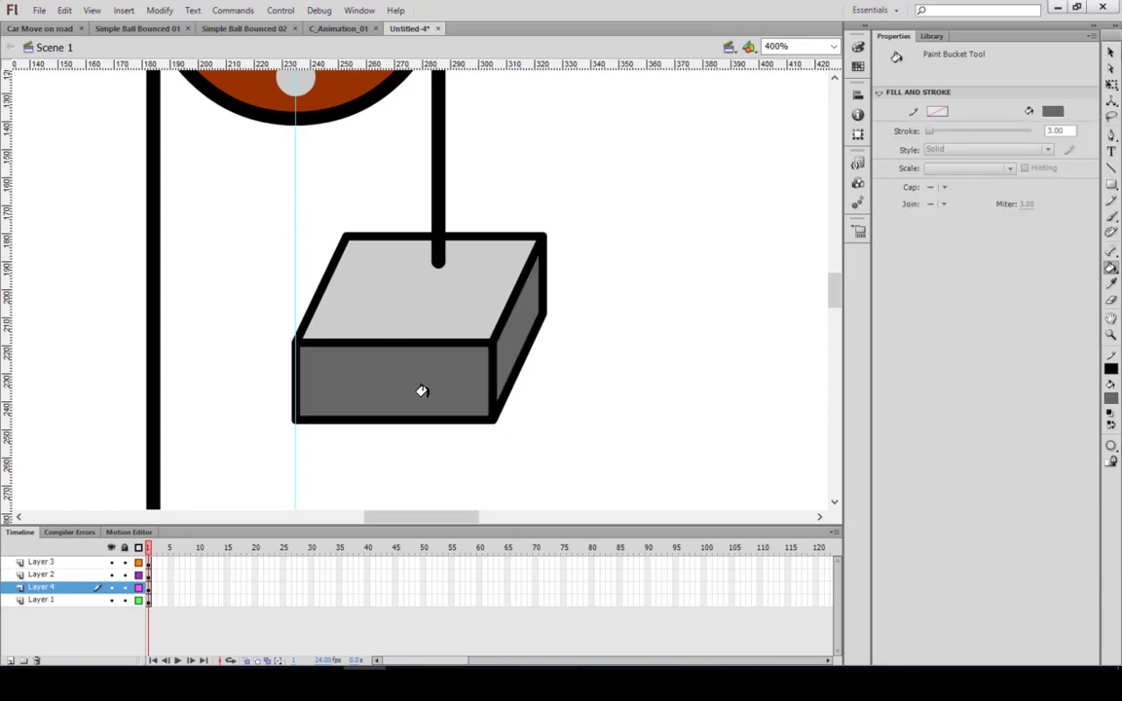
- Transfer the long rope to a new layer above the short rope's layer, keeping it in its original place
{"action": "key", "text": "ctrl+1"}
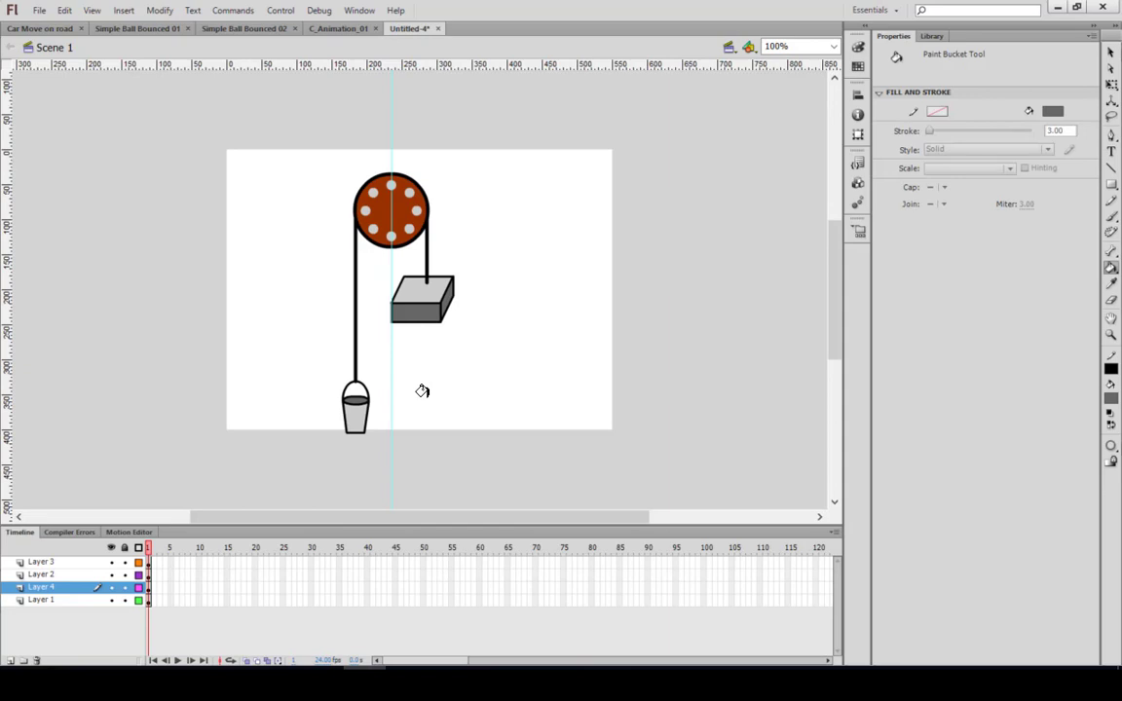
{"action": "key", "text": "v"}
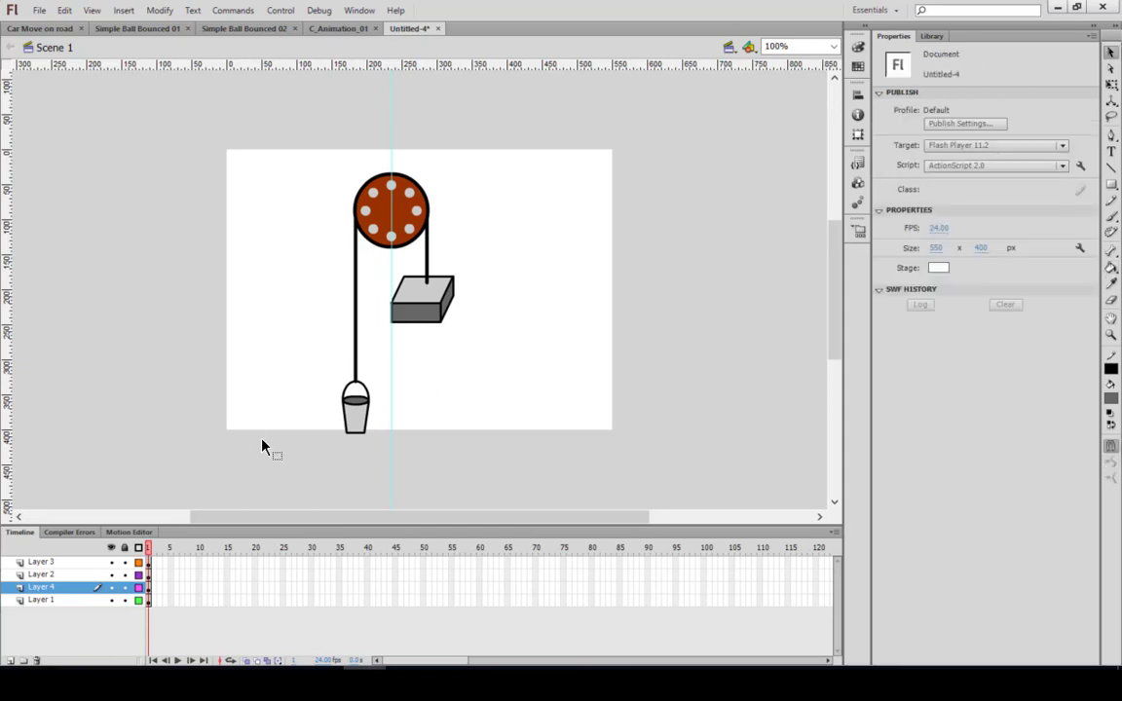
{"action": "left_click", "coordinate": [355, 294]}
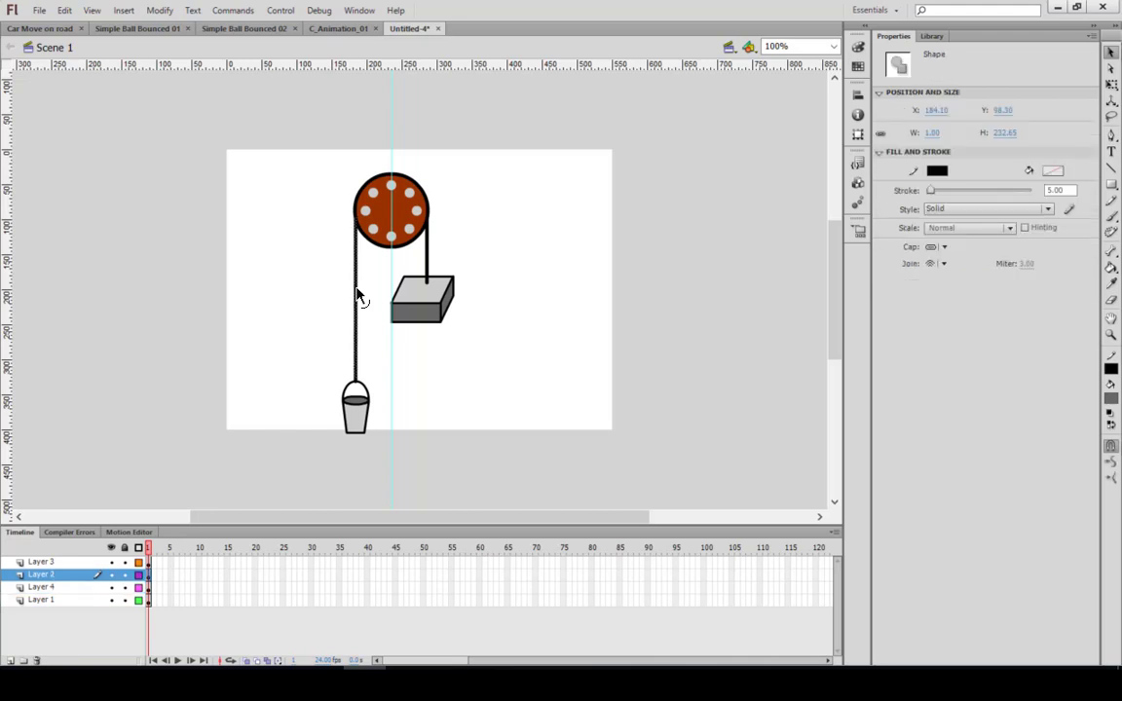
{"action": "left_click", "coordinate": [426, 260]}
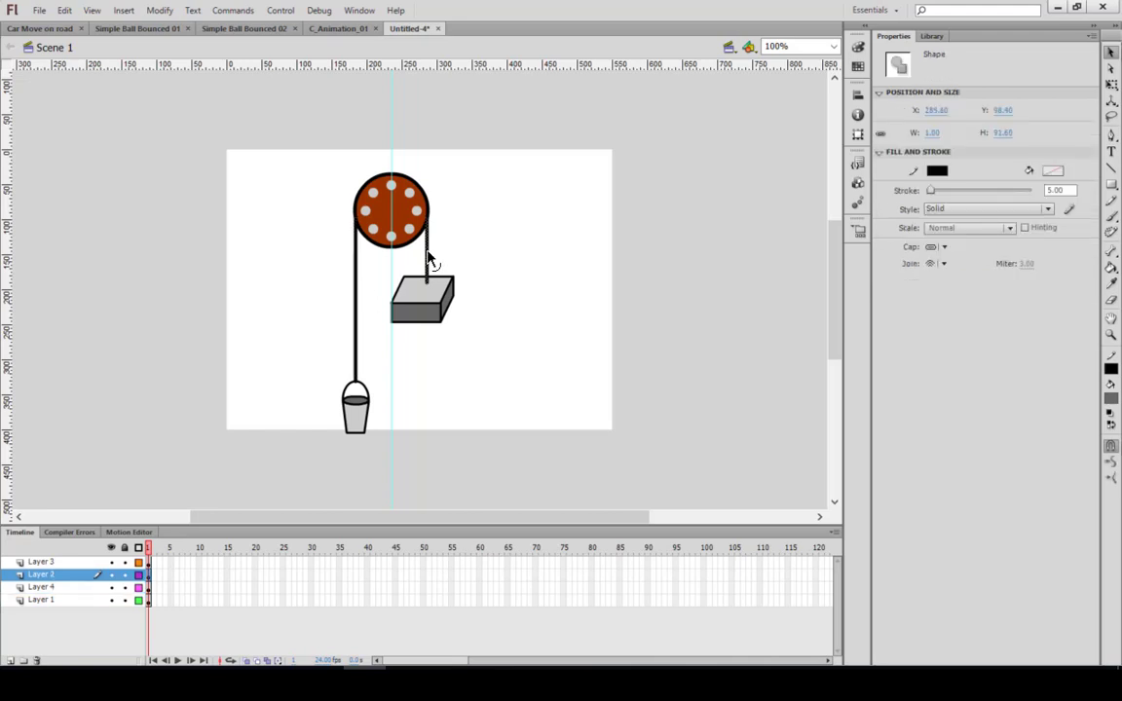
{"action": "left_click", "coordinate": [356, 285]}
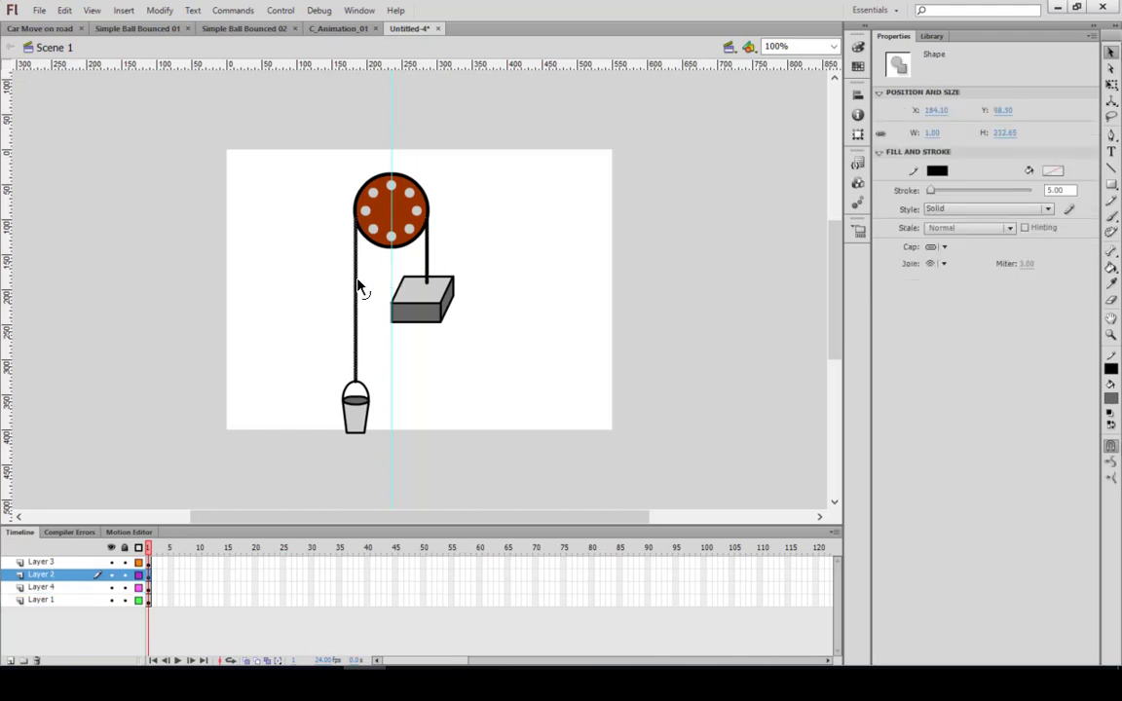
{"action": "key", "text": "Delete"}
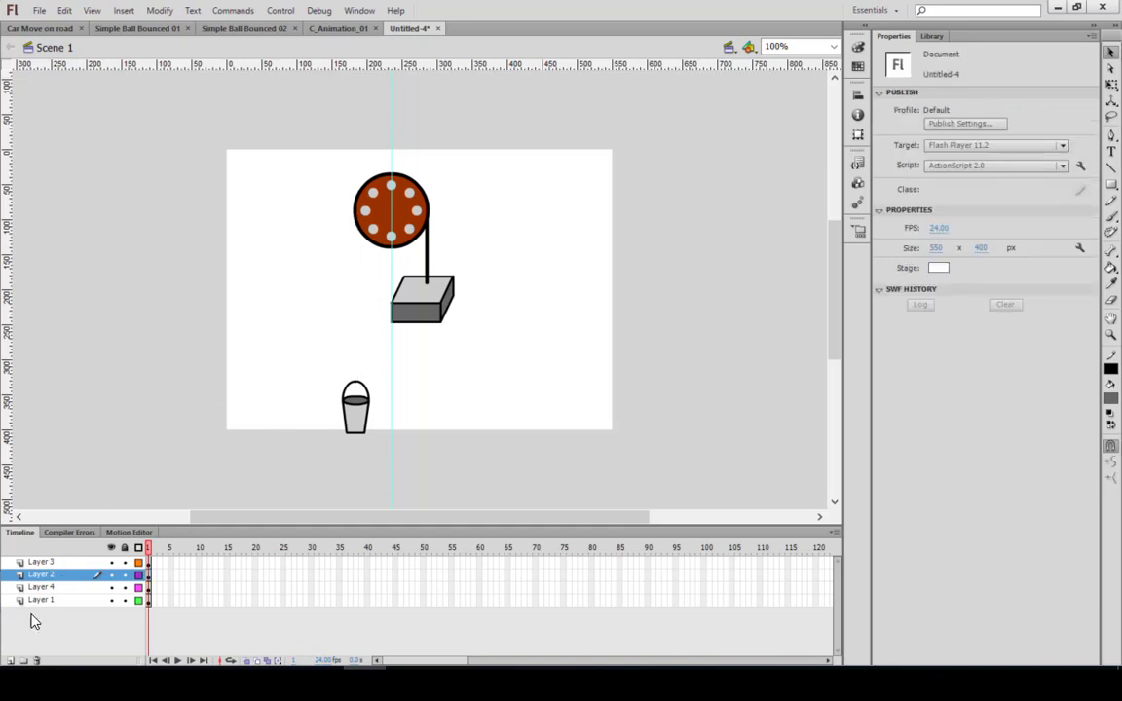
{"action": "left_click", "coordinate": [12, 660]}
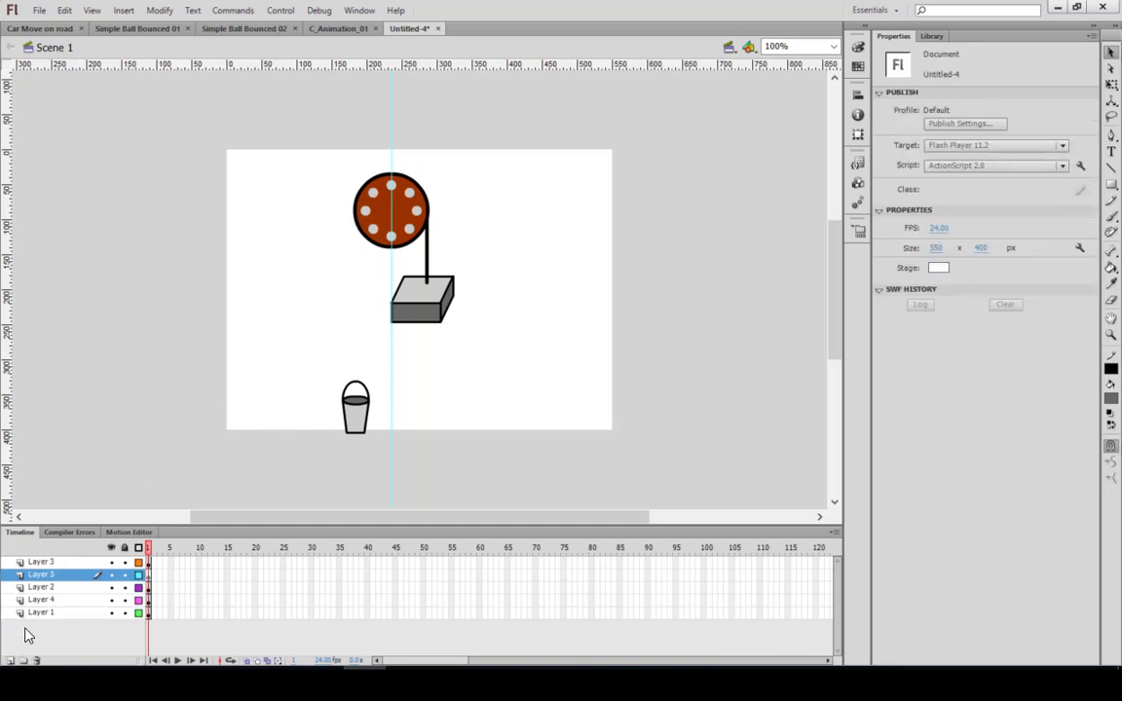
{"action": "key", "text": "ctrl+shift+v"}
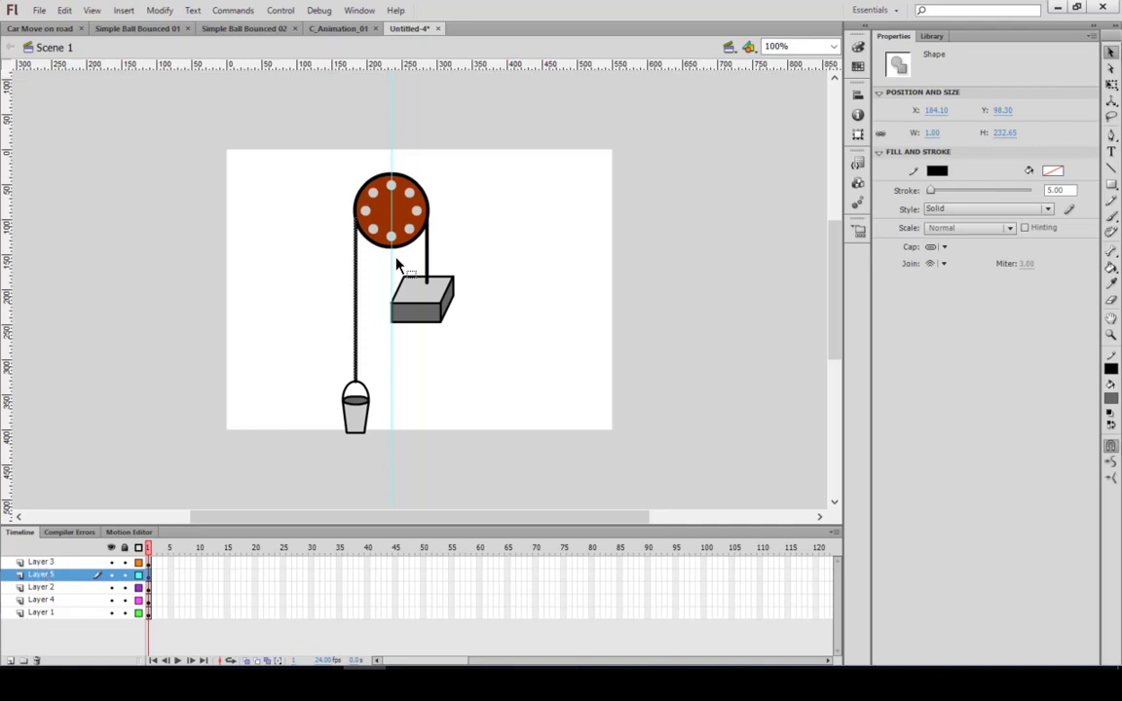
- Create a classic tween on frame 1 of all five layers
{"action": "left_click", "coordinate": [386, 220]}
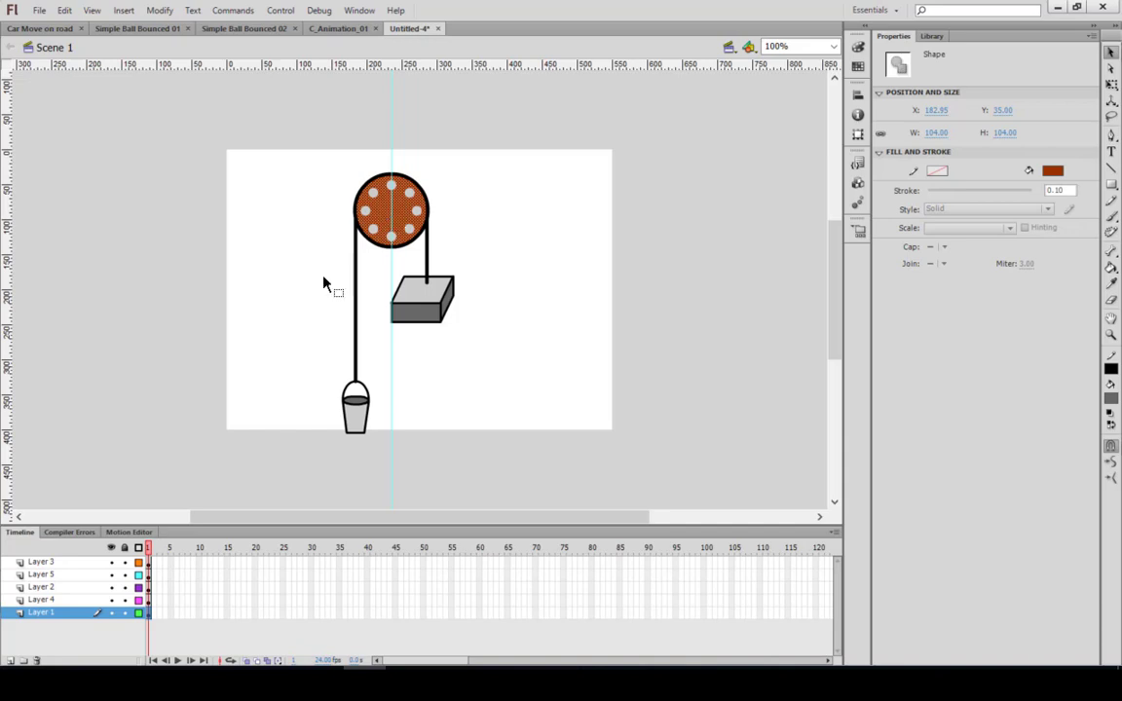
{"action": "left_click", "coordinate": [343, 302]}
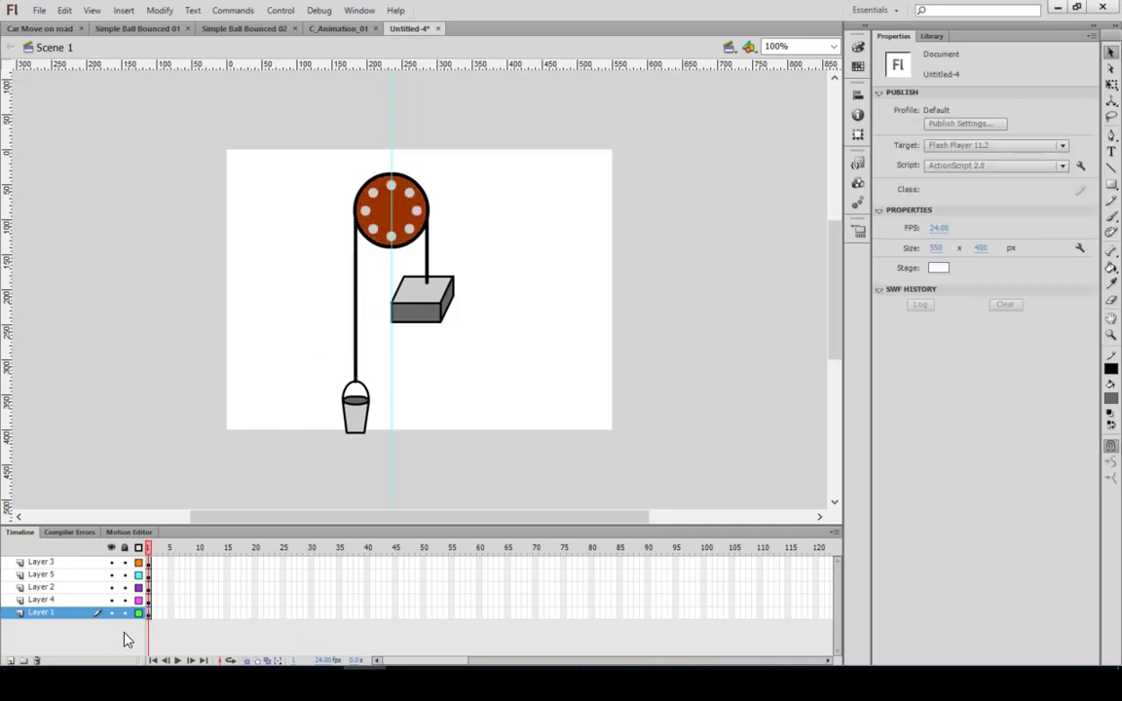
{"action": "left_click_drag", "start_coordinate": [149, 565], "coordinate": [151, 626]}
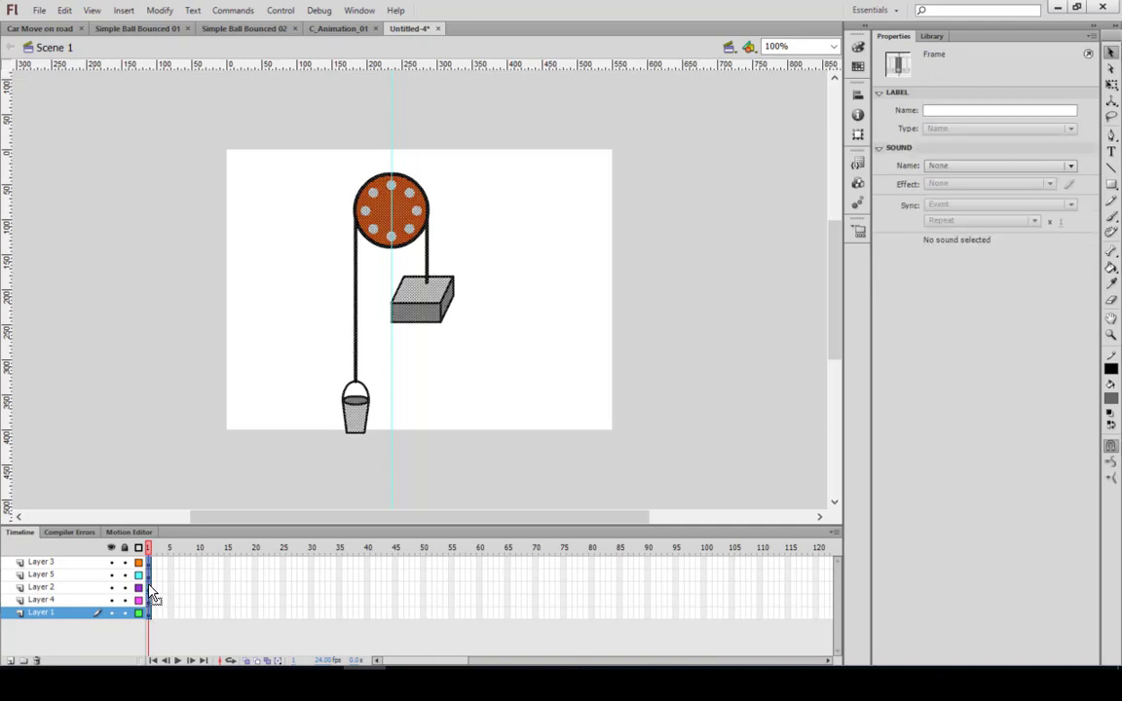
{"action": "right_click", "coordinate": [151, 596]}
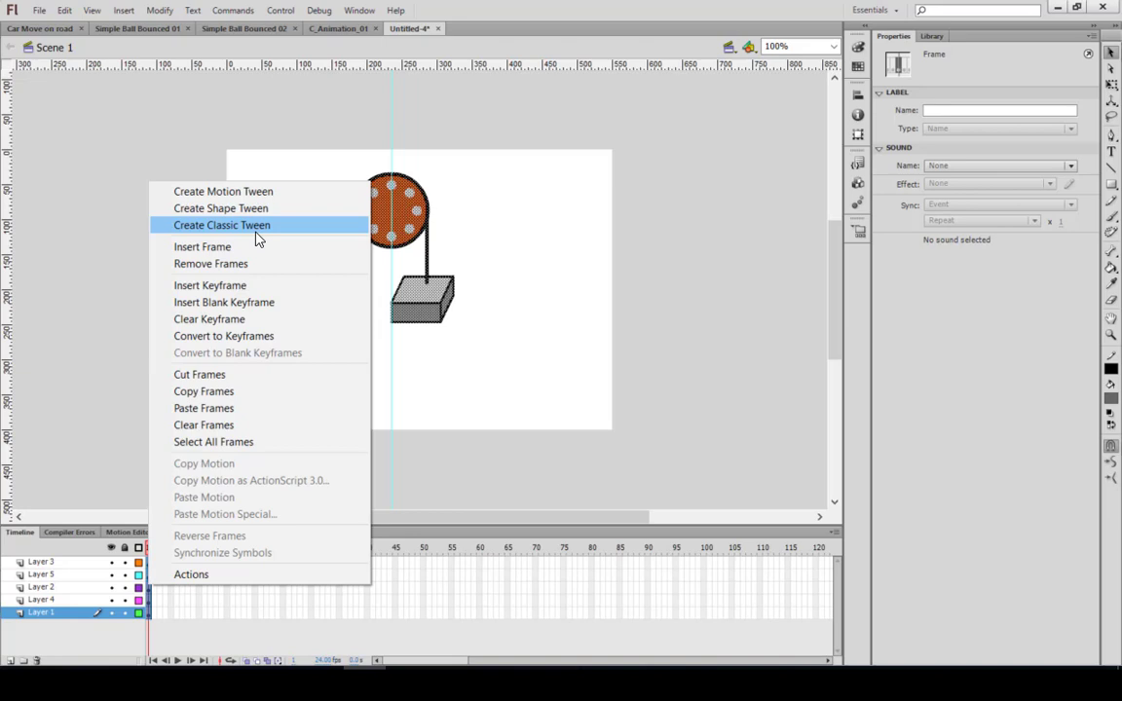
{"action": "left_click", "coordinate": [258, 240]}
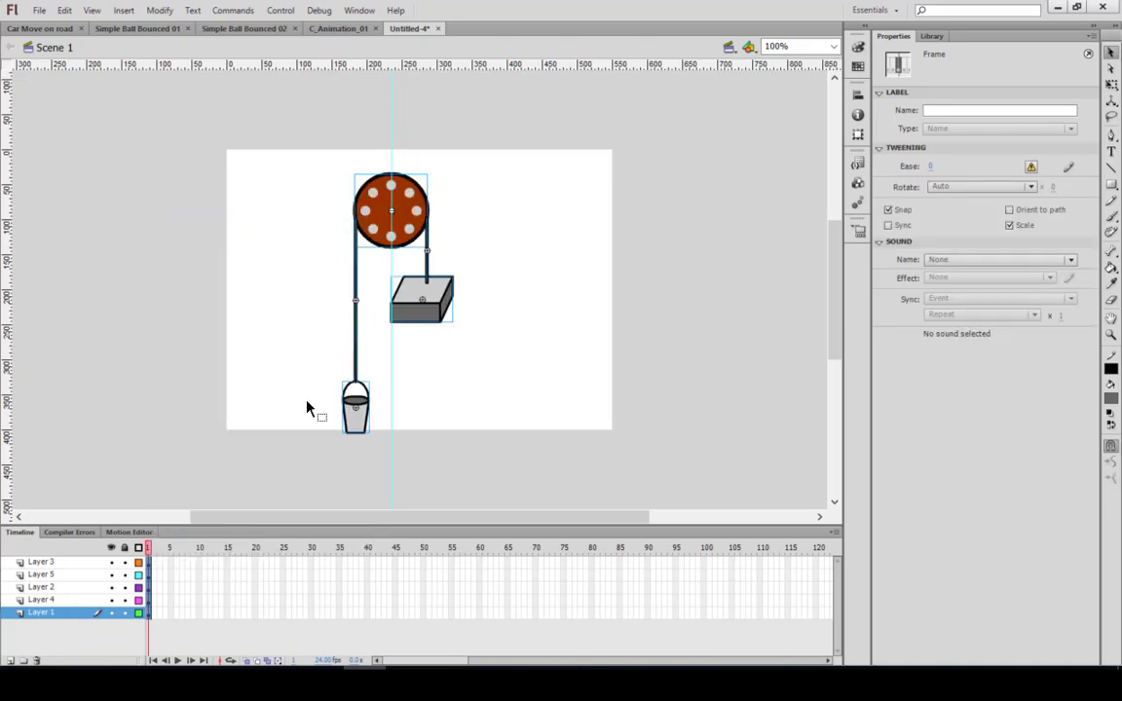
- Move the transformation points of the long and short ropes to their top ends at the wheel
{"action": "left_click", "coordinate": [355, 321]}
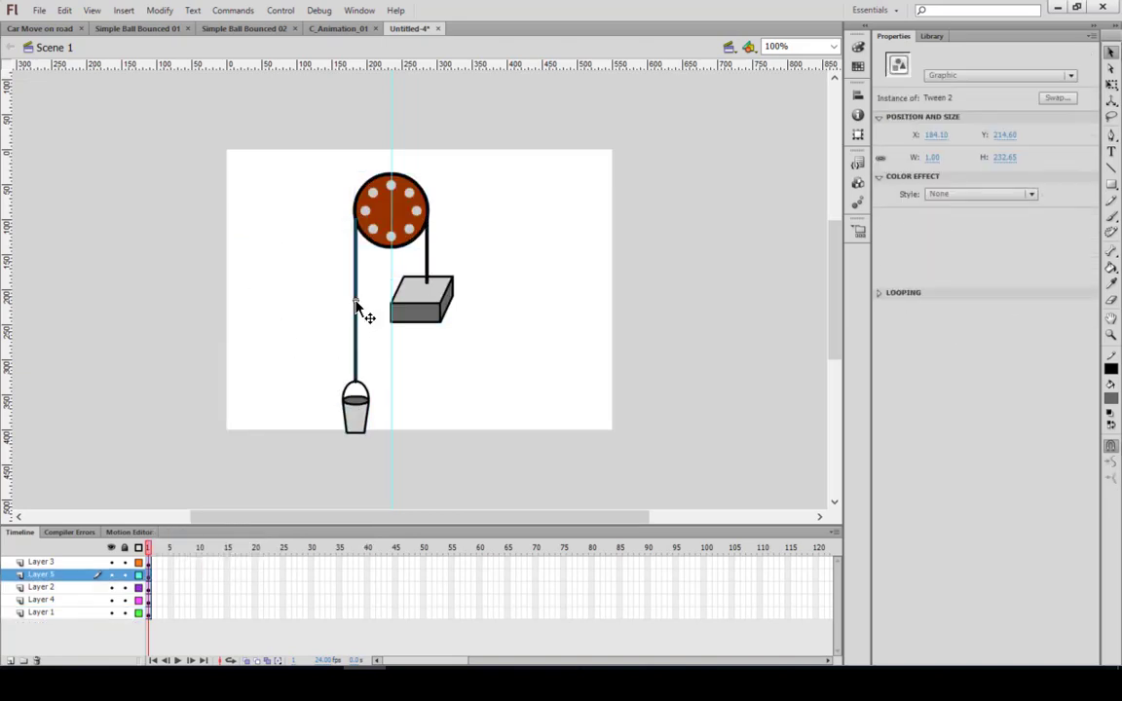
{"action": "key", "text": "a"}
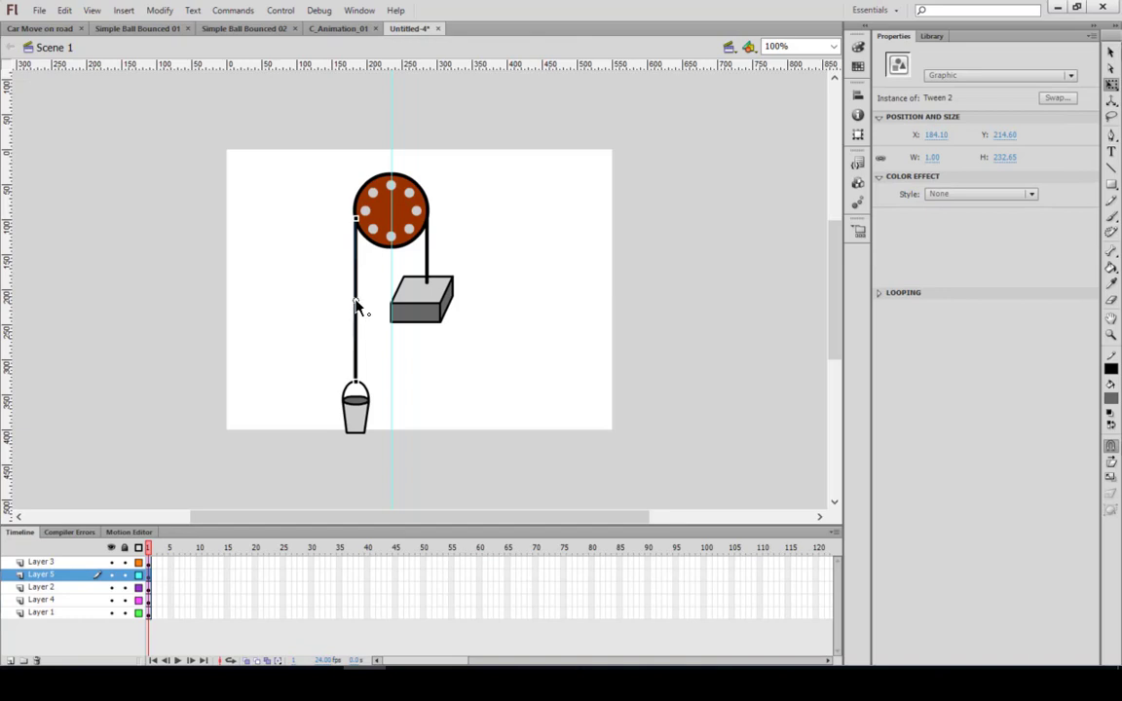
{"action": "left_click", "coordinate": [355, 302]}
{"action": "left_click", "coordinate": [356, 220]}
{"action": "left_click", "coordinate": [427, 262]}
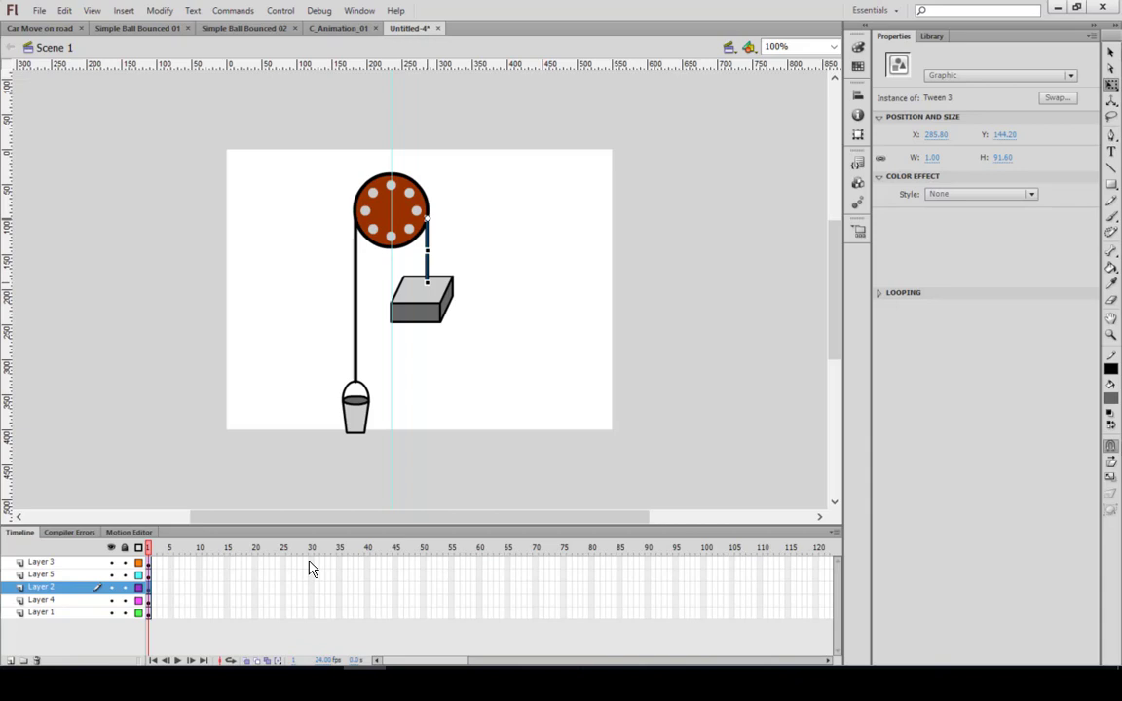
- Insert keyframes at frames 30 and 40 on all five layers
{"action": "left_click_drag", "start_coordinate": [313, 566], "coordinate": [314, 624]}
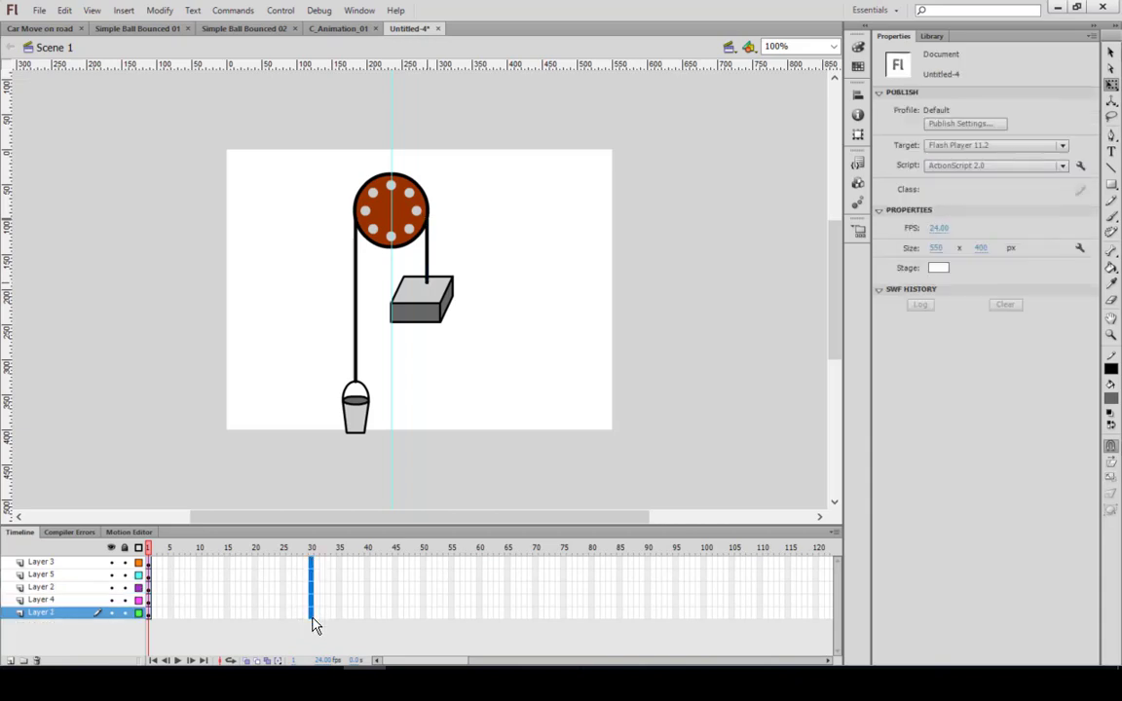
{"action": "key", "text": "F6"}
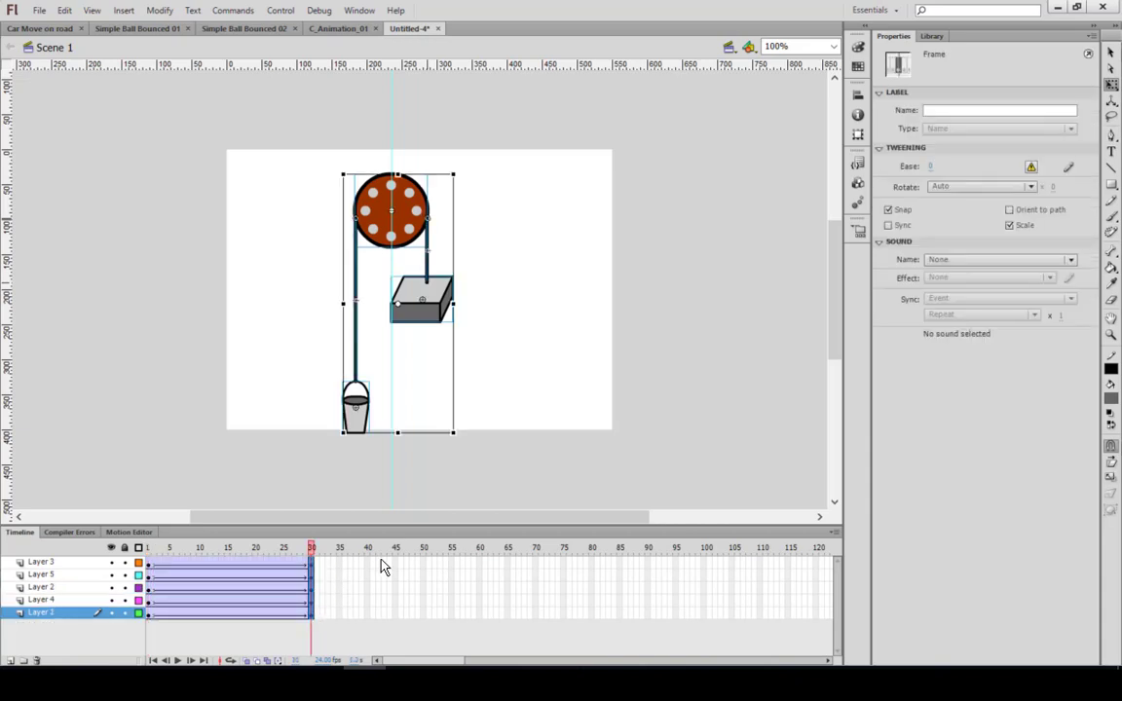
{"action": "left_click_drag", "start_coordinate": [368, 567], "coordinate": [370, 624]}
{"action": "key", "text": "F6"}
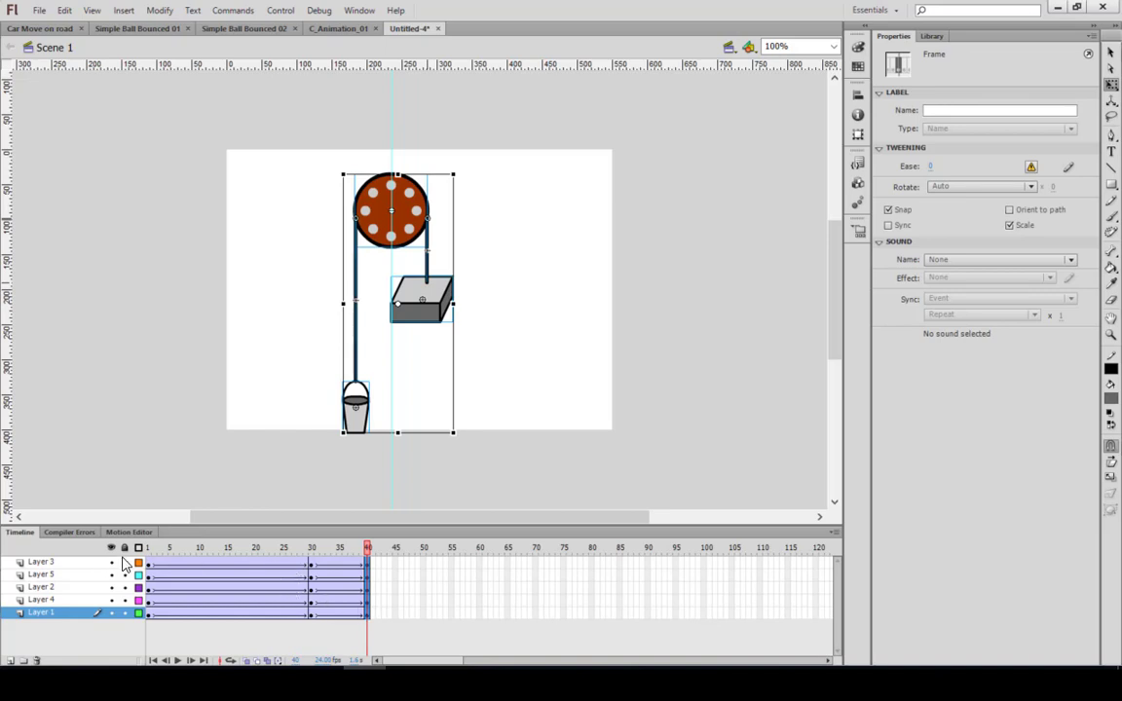
- Undo the frame 40 keyframes and check the position and size of the bucket, block and both ropes at frame 30
{"action": "left_click", "coordinate": [308, 562]}
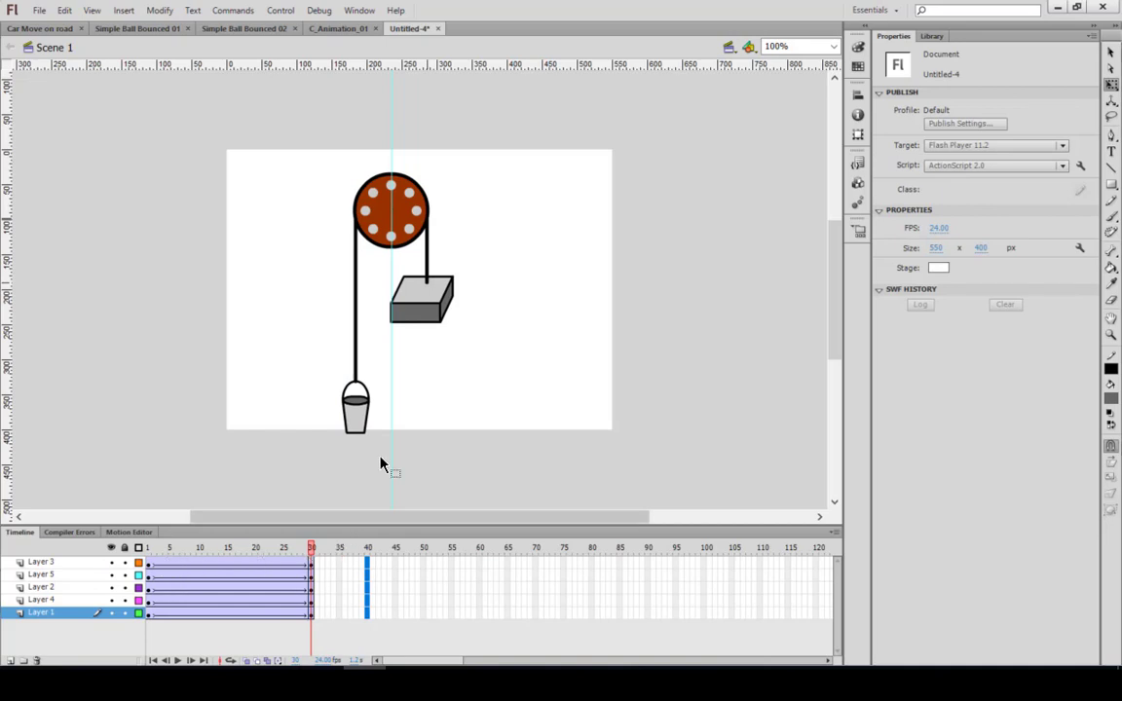
{"action": "left_click", "coordinate": [361, 418]}
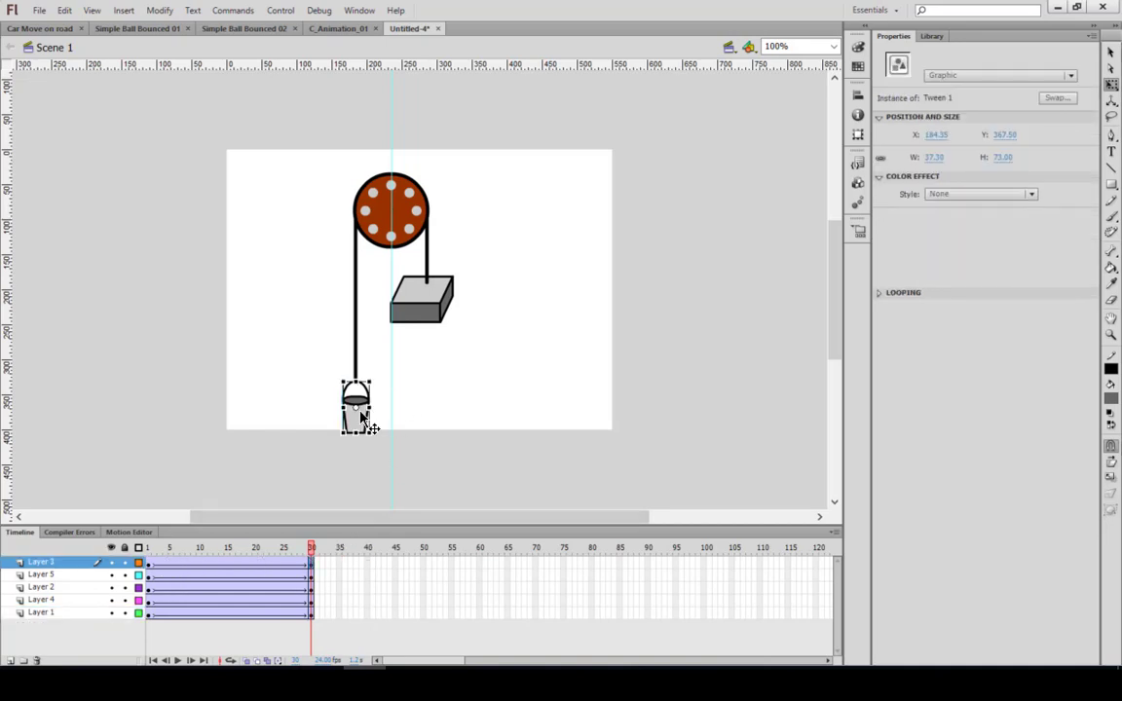
{"action": "left_click", "coordinate": [429, 315]}
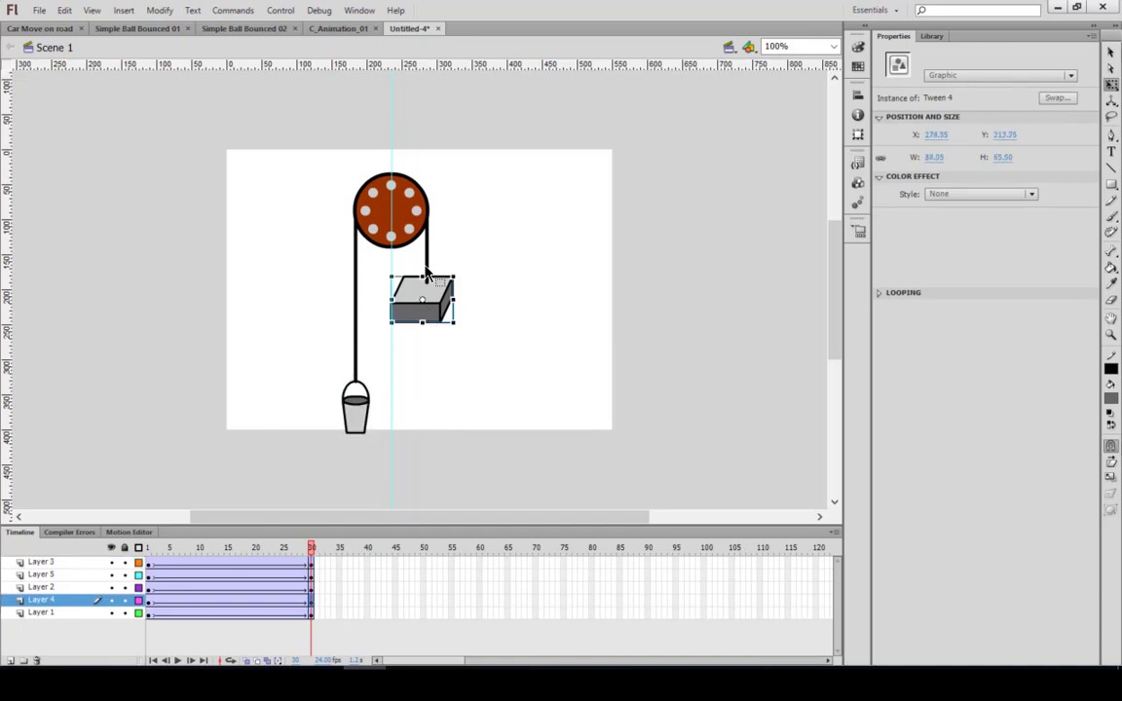
{"action": "left_click", "coordinate": [426, 261]}
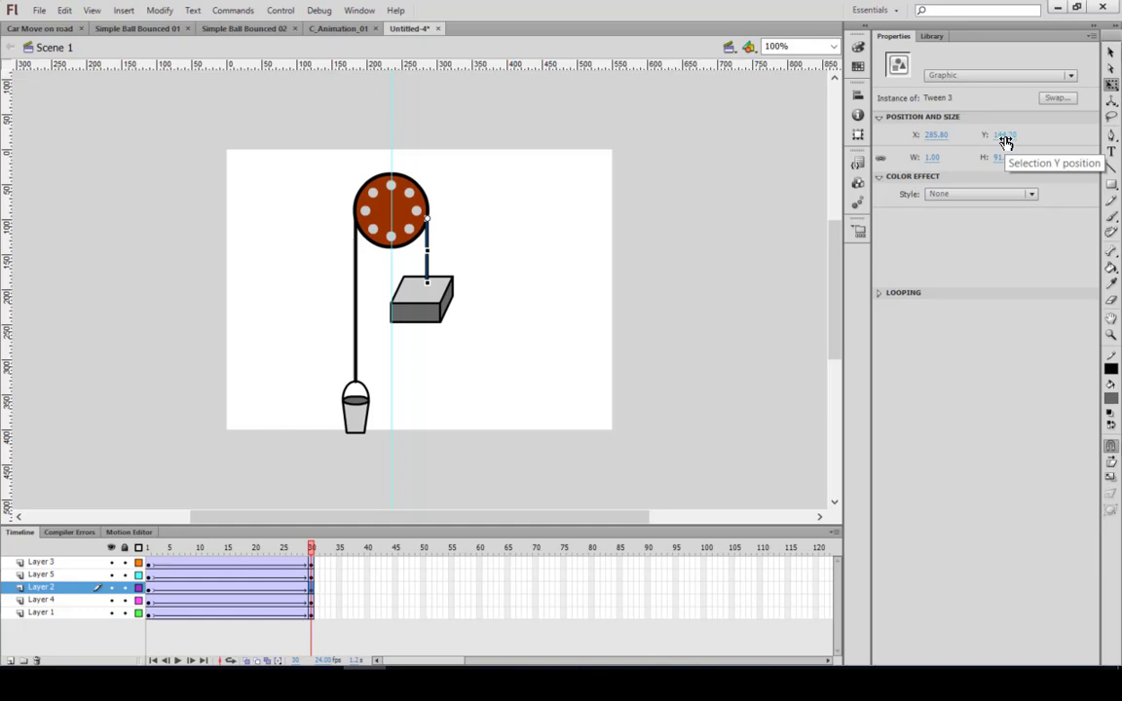
{"action": "left_click", "coordinate": [356, 298]}
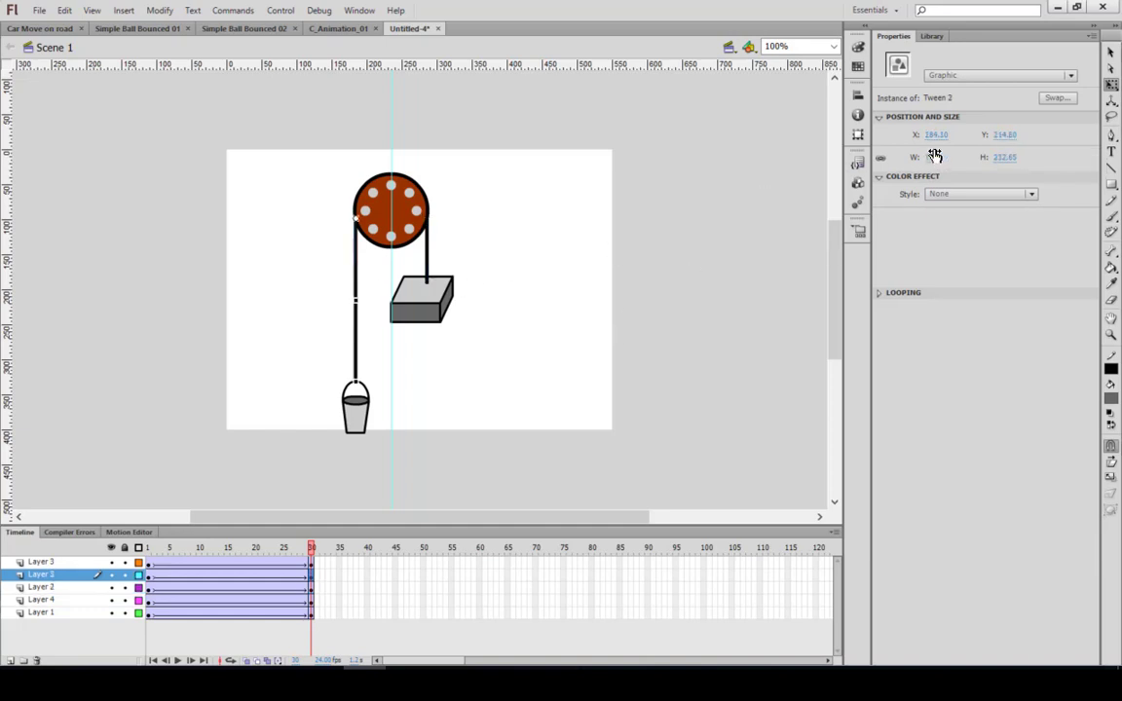
- Try a Y position of 144 for the long rope at frame 30 and restore it to 214.6
{"action": "left_click", "coordinate": [1001, 137]}
{"action": "type", "text": "144"}
{"action": "key", "text": "Return"}
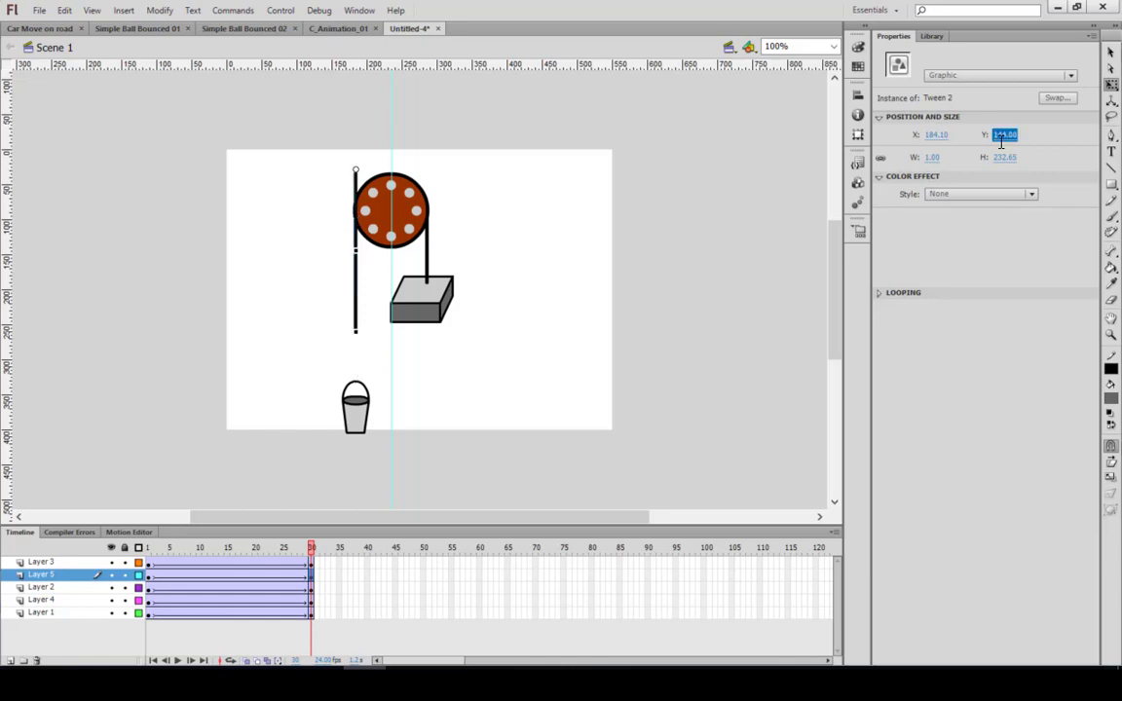
{"action": "type", "text": "214.6"}
{"action": "key", "text": "Return"}
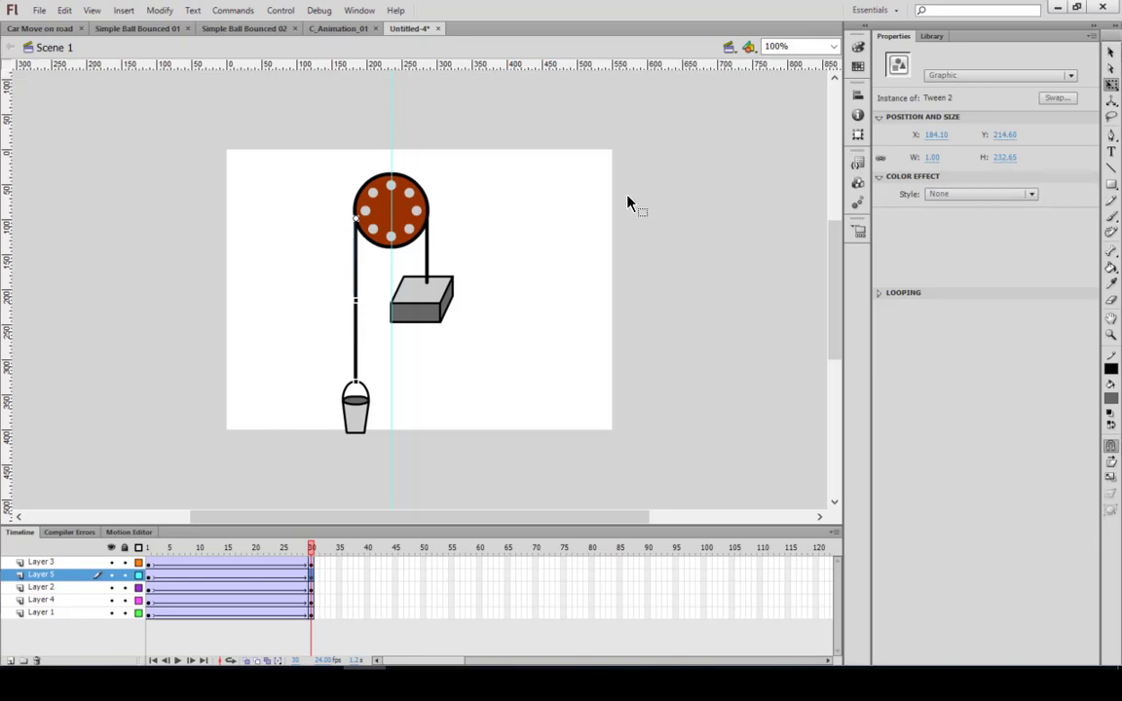
- Shorten the long rope above the bucket by setting its height to 91 at frame 30
{"action": "left_click", "coordinate": [429, 255]}
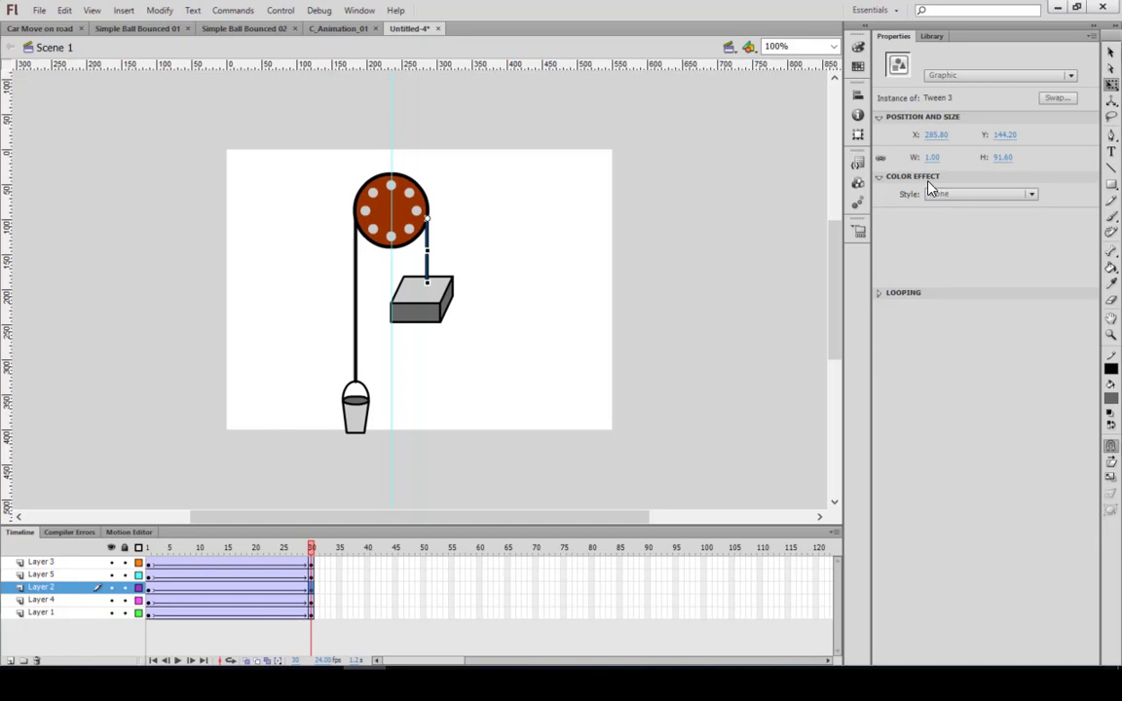
{"action": "left_click", "coordinate": [356, 339]}
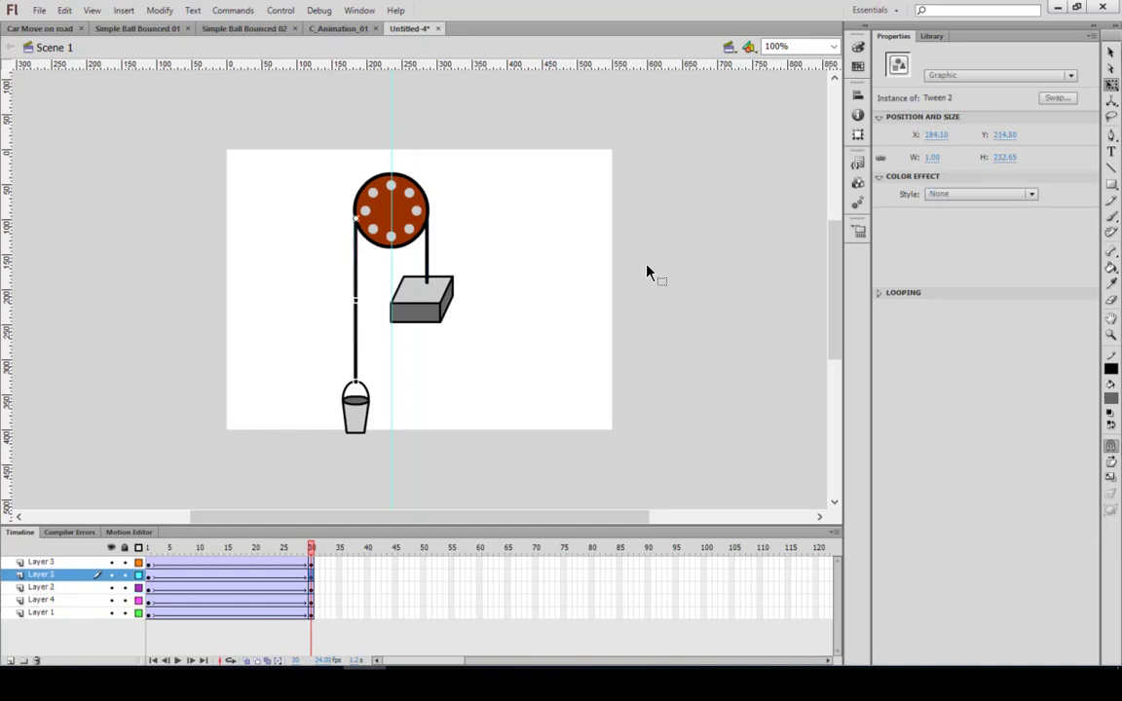
{"action": "left_click", "coordinate": [1003, 157]}
{"action": "type", "text": "91"}
{"action": "key", "text": "Return"}
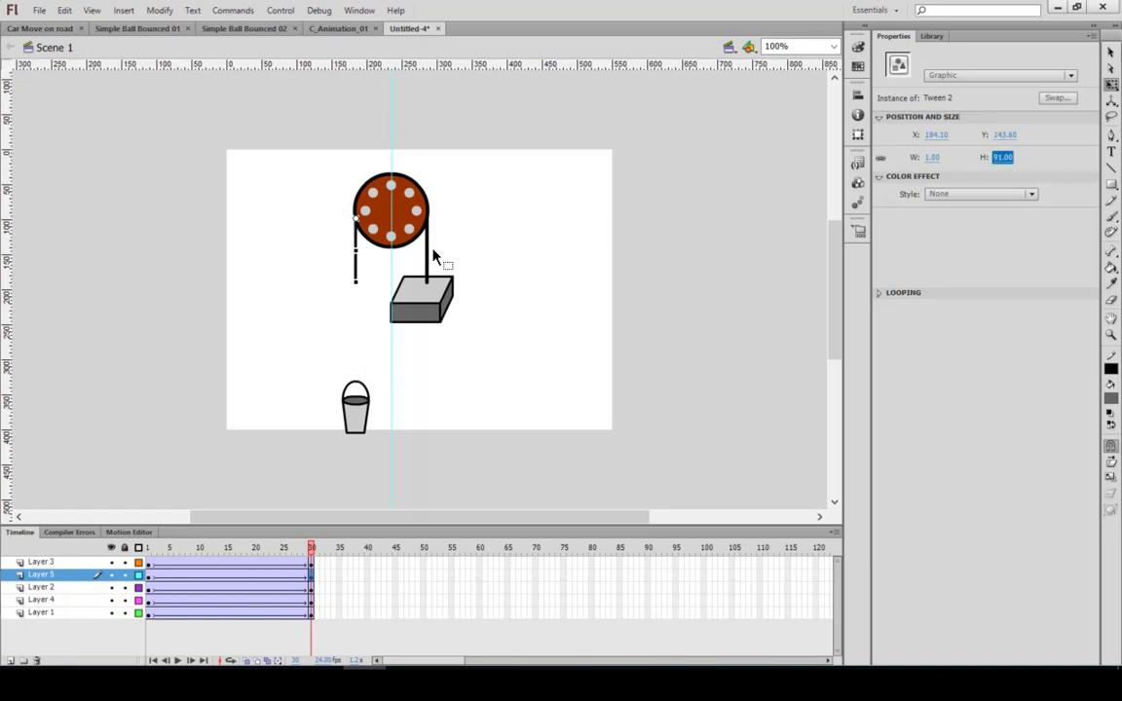
- Try lengthening the block's rope to a height of 214 and moving the block down to its lower end
{"action": "left_click", "coordinate": [428, 271]}
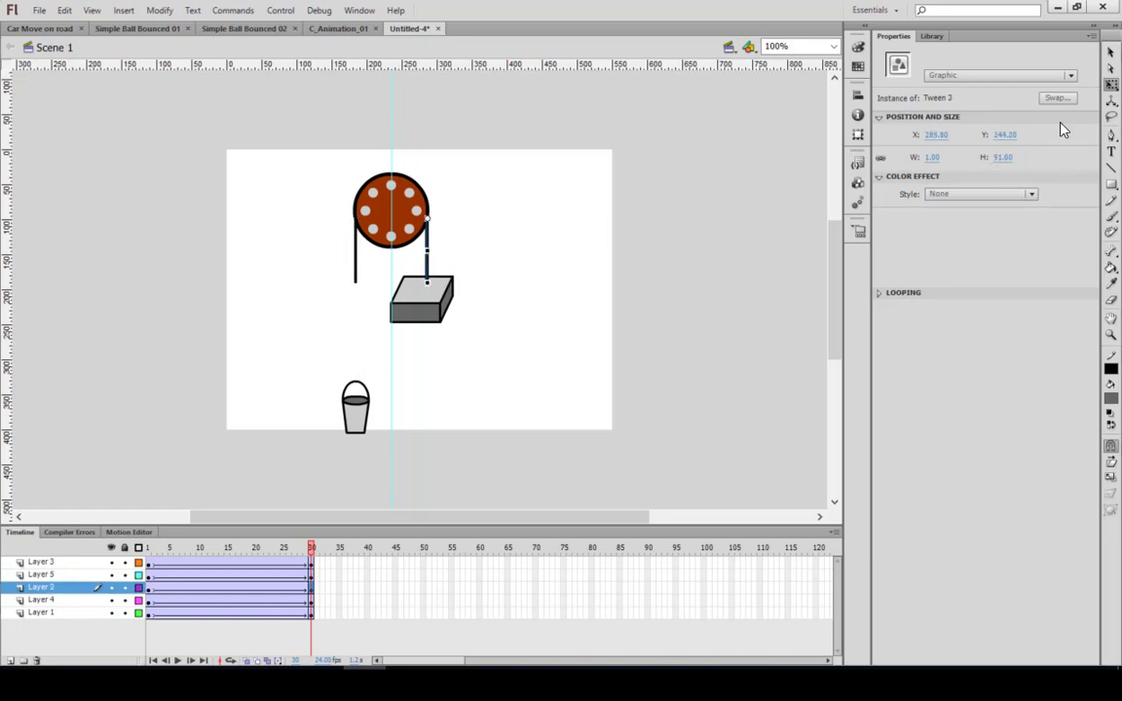
{"action": "left_click", "coordinate": [1003, 159]}
{"action": "type", "text": "214"}
{"action": "key", "text": "Return"}
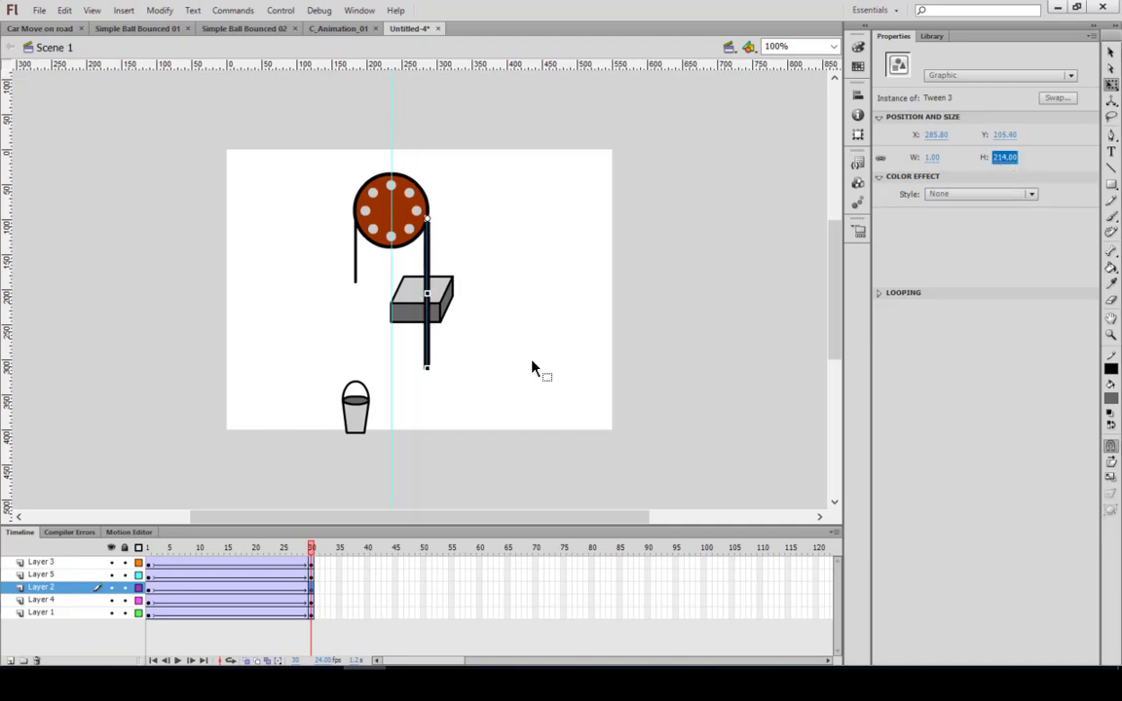
{"action": "left_click", "coordinate": [411, 321]}
{"action": "left_click_drag", "start_coordinate": [411, 321], "coordinate": [414, 397]}
- Undo the block's move and the height change of the rope above it
{"action": "left_click", "coordinate": [358, 426]}
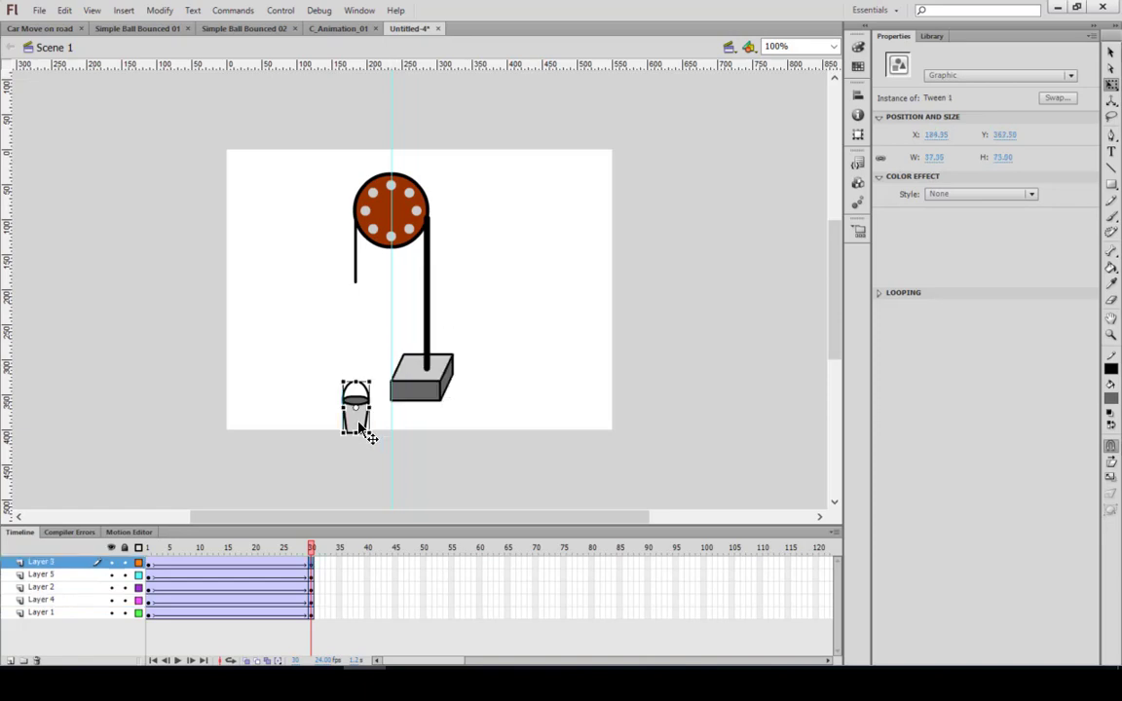
{"action": "left_click", "coordinate": [429, 333]}
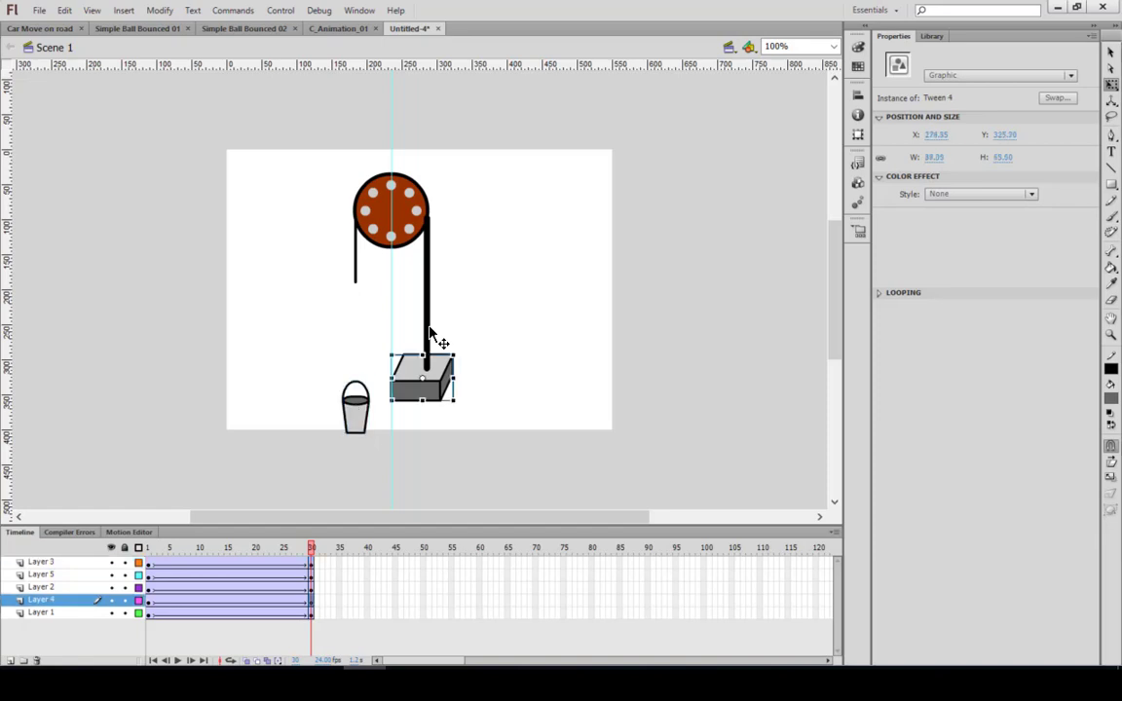
{"action": "left_click", "coordinate": [430, 333]}
{"action": "key", "text": "ctrl+z"}
{"action": "key", "text": "ctrl+z"}
{"action": "key", "text": "ctrl+z"}
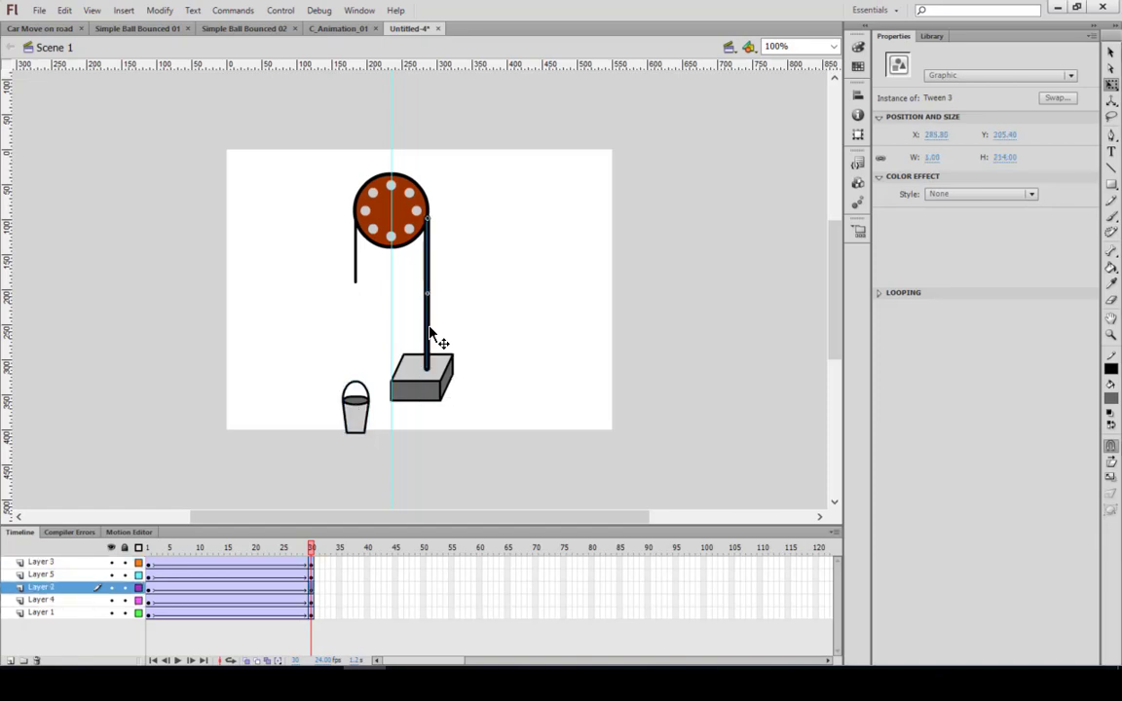
{"action": "key", "text": "ctrl+z"}
{"action": "key", "text": "ctrl+z"}
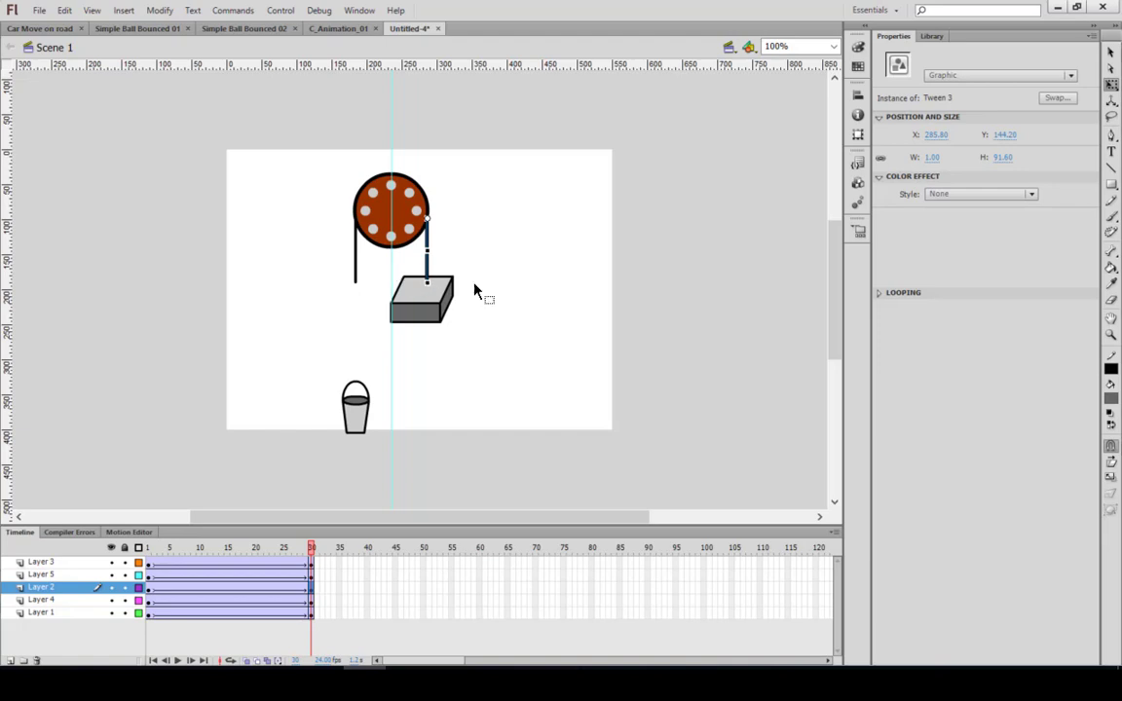
- Set the height of the block's rope to 214 at frame 30 and switch to the Selection tool
{"action": "left_click", "coordinate": [1003, 157]}
{"action": "type", "text": "214"}
{"action": "key", "text": "Return"}
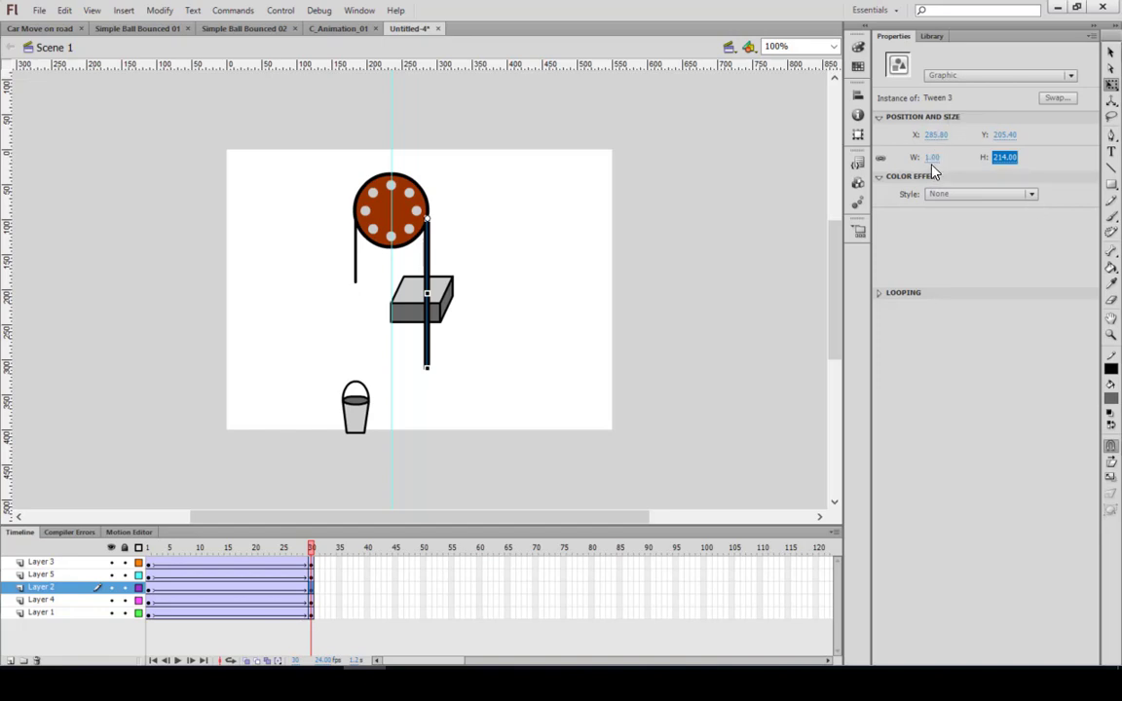
{"action": "left_click", "coordinate": [429, 293]}
{"action": "key", "text": "v"}
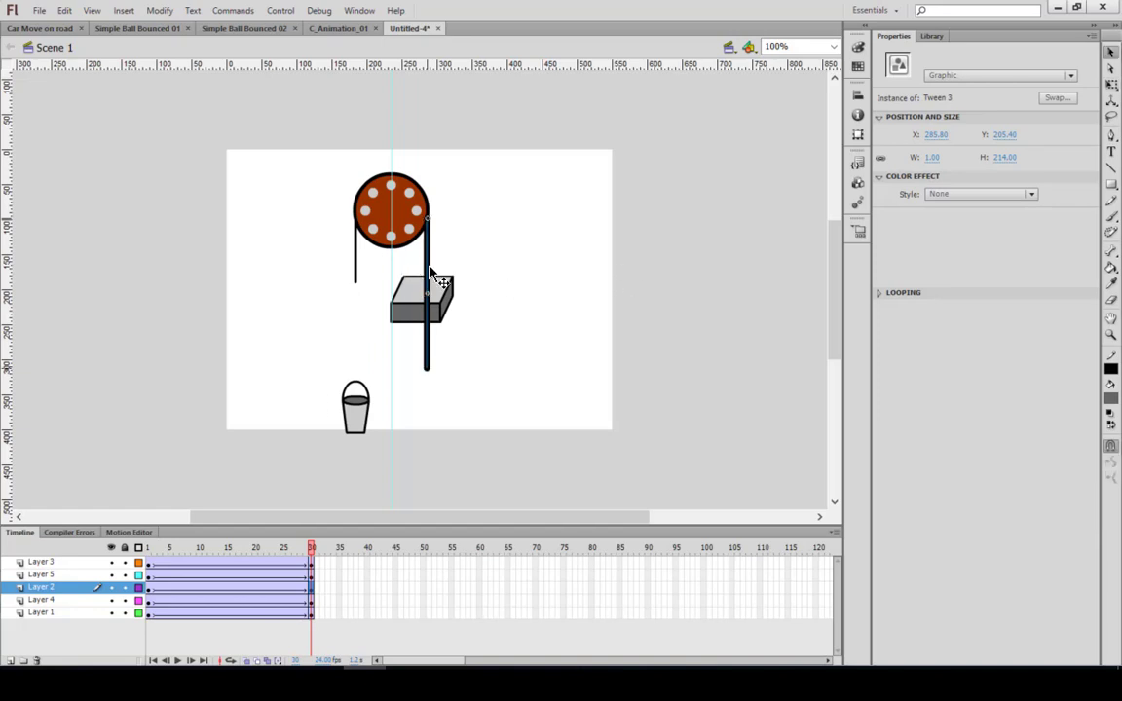
{"action": "left_click", "coordinate": [356, 273]}
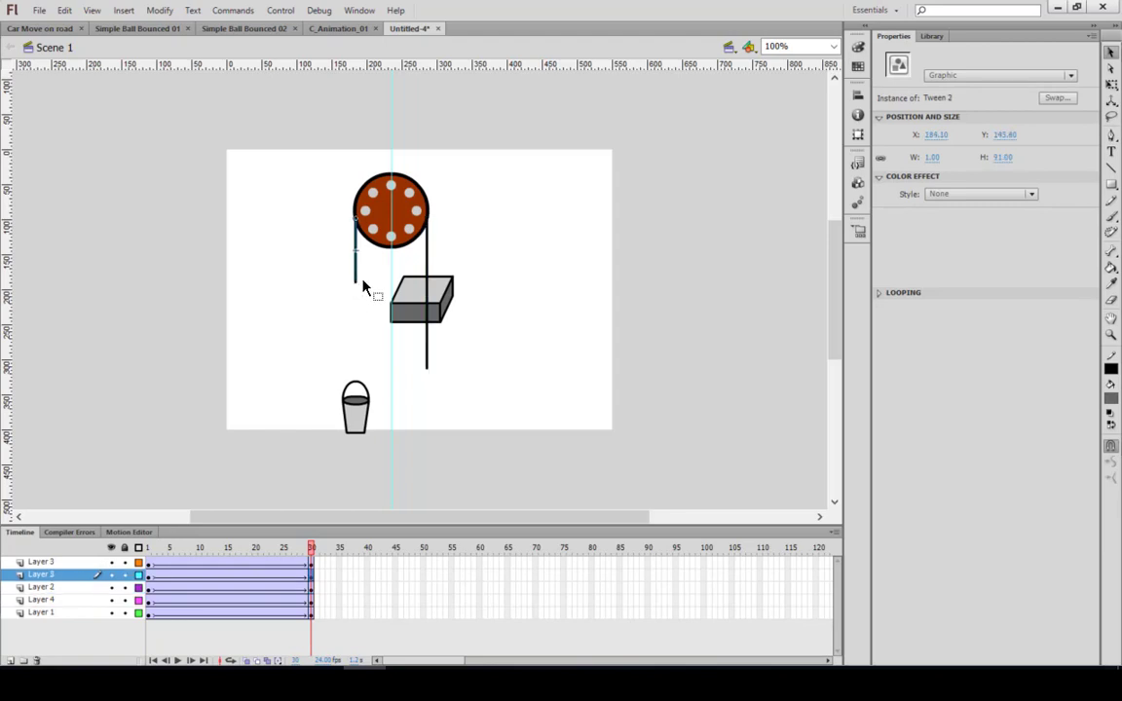
{"action": "left_click_drag", "start_coordinate": [311, 547], "coordinate": [360, 530]}
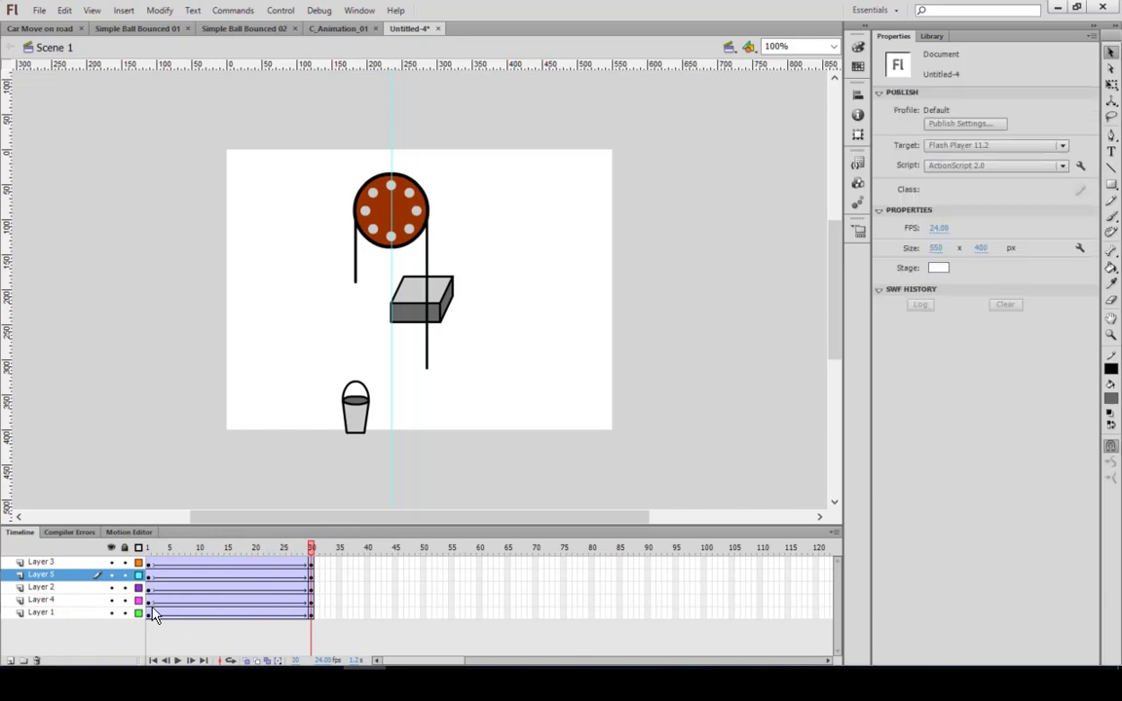
- At frame 30, move the block down and the bucket up to the lower ends of their ropes
{"action": "left_click", "coordinate": [411, 318]}
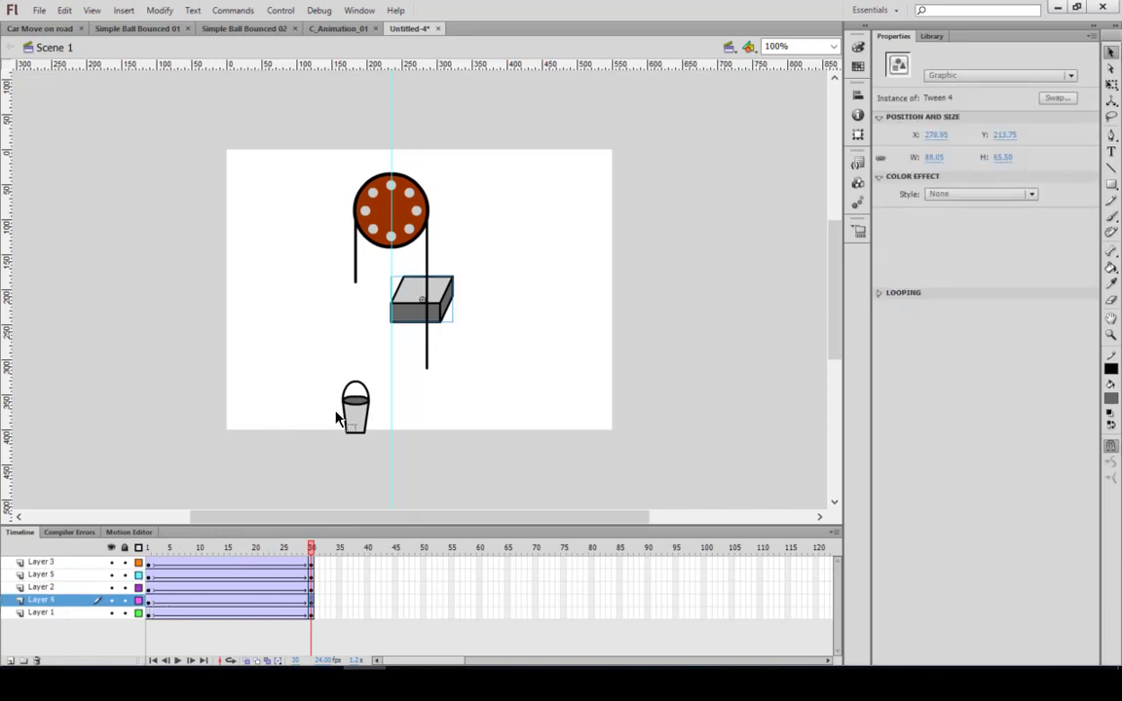
{"action": "left_click_drag", "start_coordinate": [404, 319], "coordinate": [403, 390]}
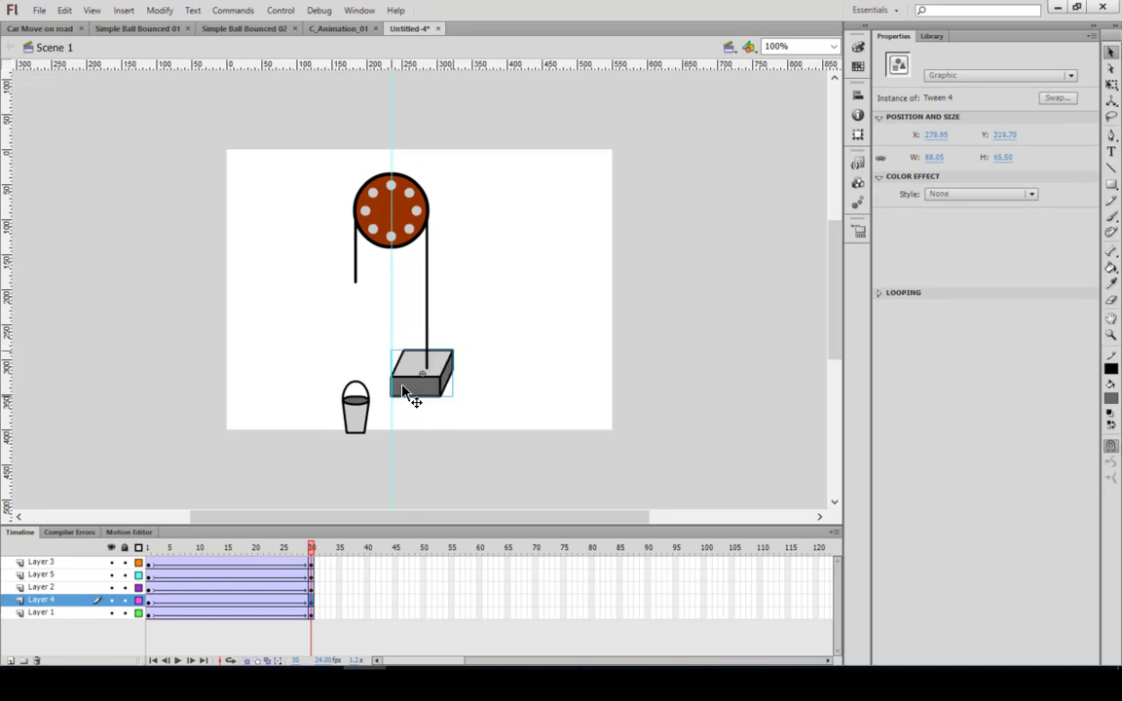
{"action": "left_click", "coordinate": [353, 428]}
{"action": "left_click_drag", "start_coordinate": [353, 429], "coordinate": [356, 333]}
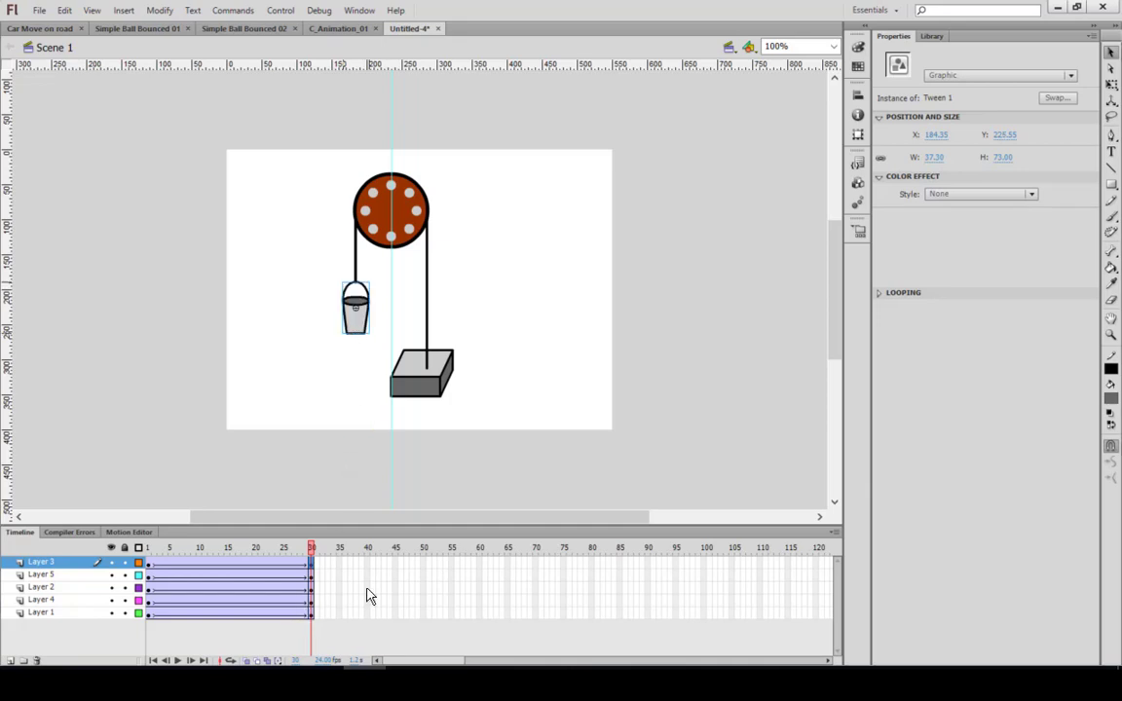
- Insert keyframes at frame 40 on all five layers with the bucket raised and the block lowered
{"action": "left_click_drag", "start_coordinate": [369, 569], "coordinate": [370, 626]}
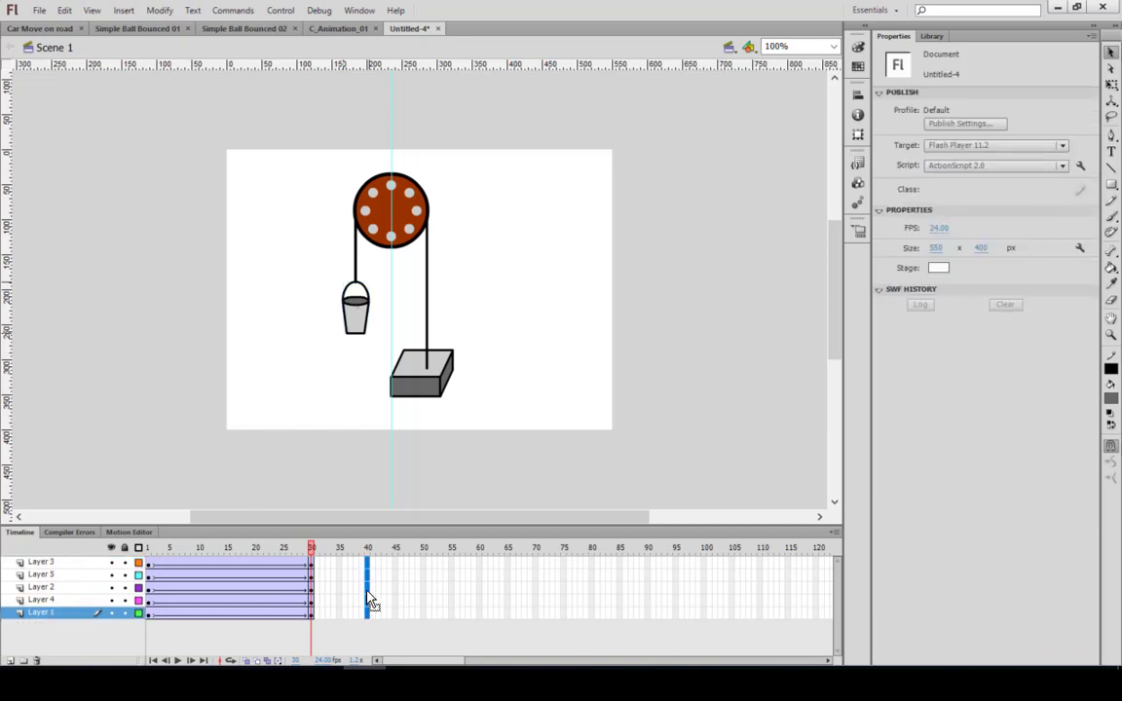
{"action": "right_click", "coordinate": [368, 598]}
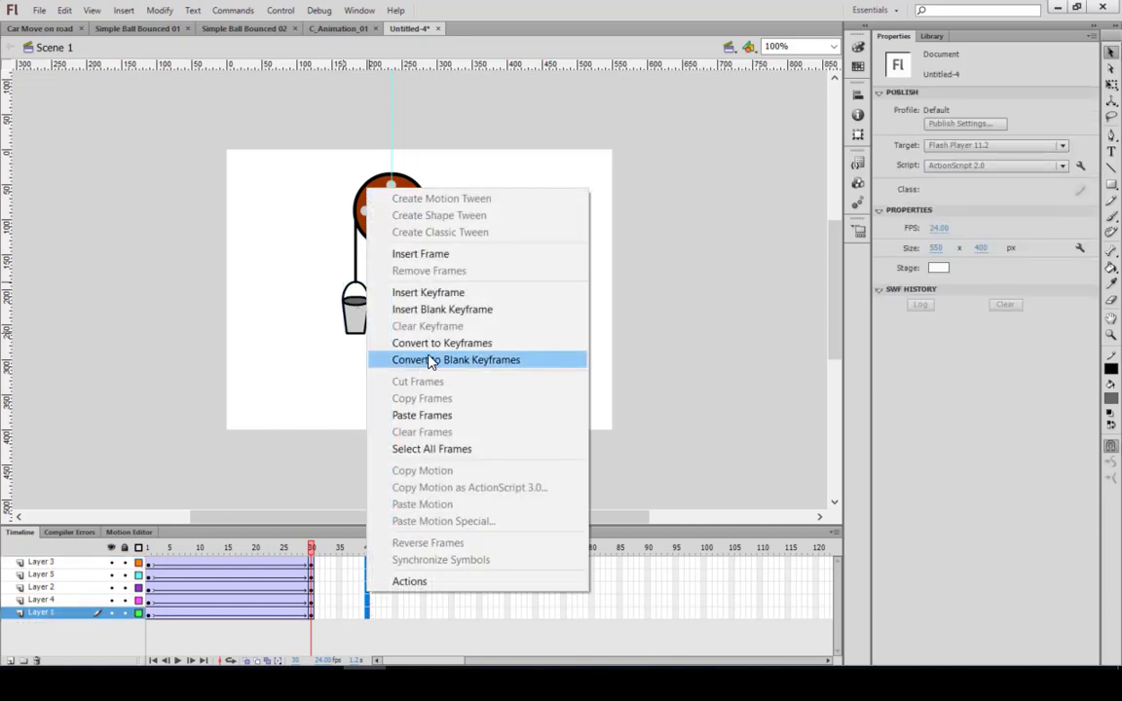
{"action": "left_click", "coordinate": [353, 521]}
{"action": "key", "text": "F6"}
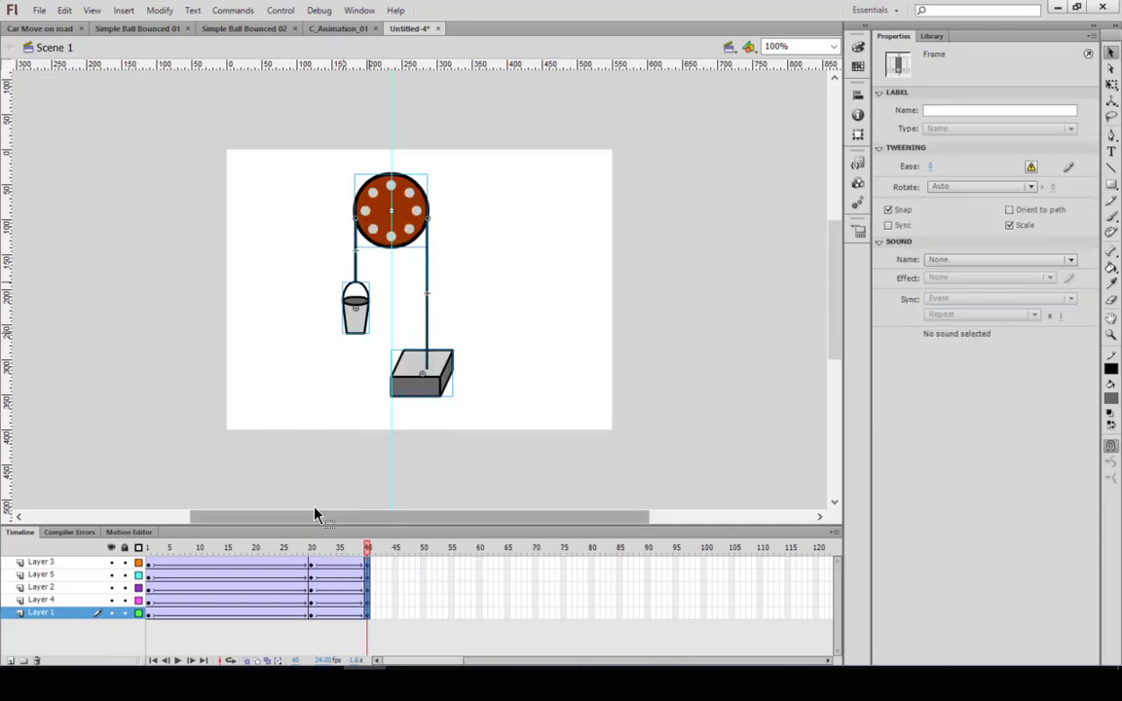
- Set the rotation of the wheel's classic tween starting at frame 1 on Layer 1 to CW
{"action": "left_click", "coordinate": [150, 550]}
{"action": "left_click", "coordinate": [148, 612]}
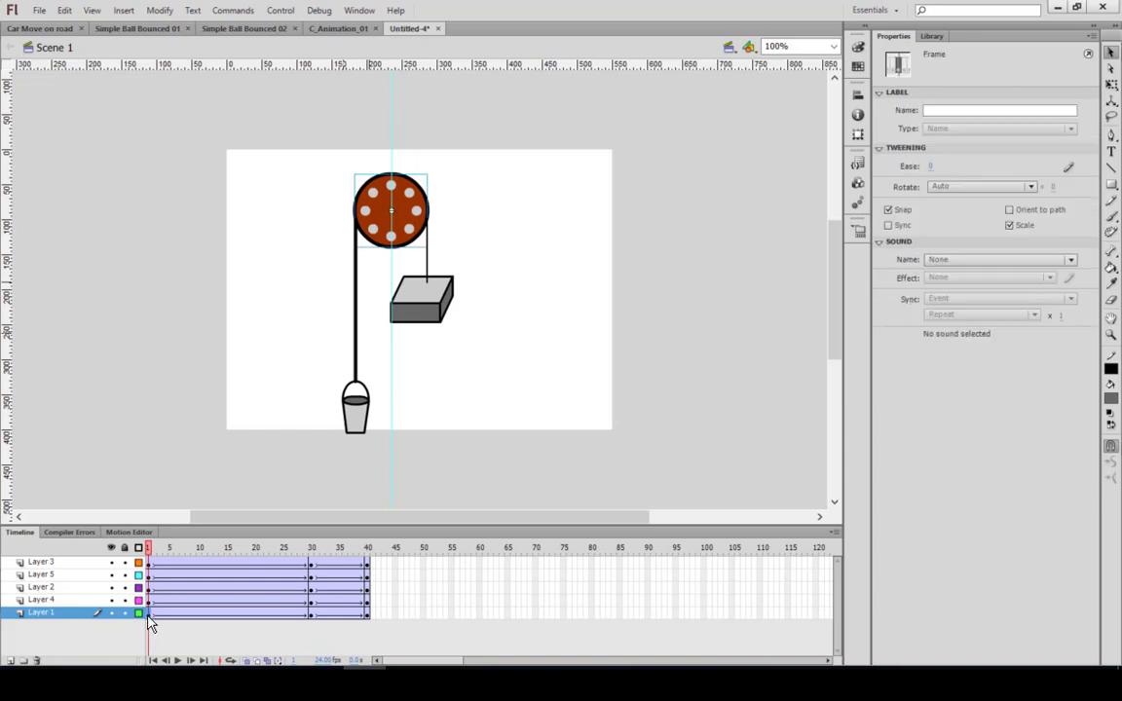
{"action": "left_click", "coordinate": [982, 187]}
{"action": "left_click", "coordinate": [967, 241]}
- Copy the frame 1 keyframes of all five layers and paste them at frame 70
{"action": "right_click", "coordinate": [149, 622]}
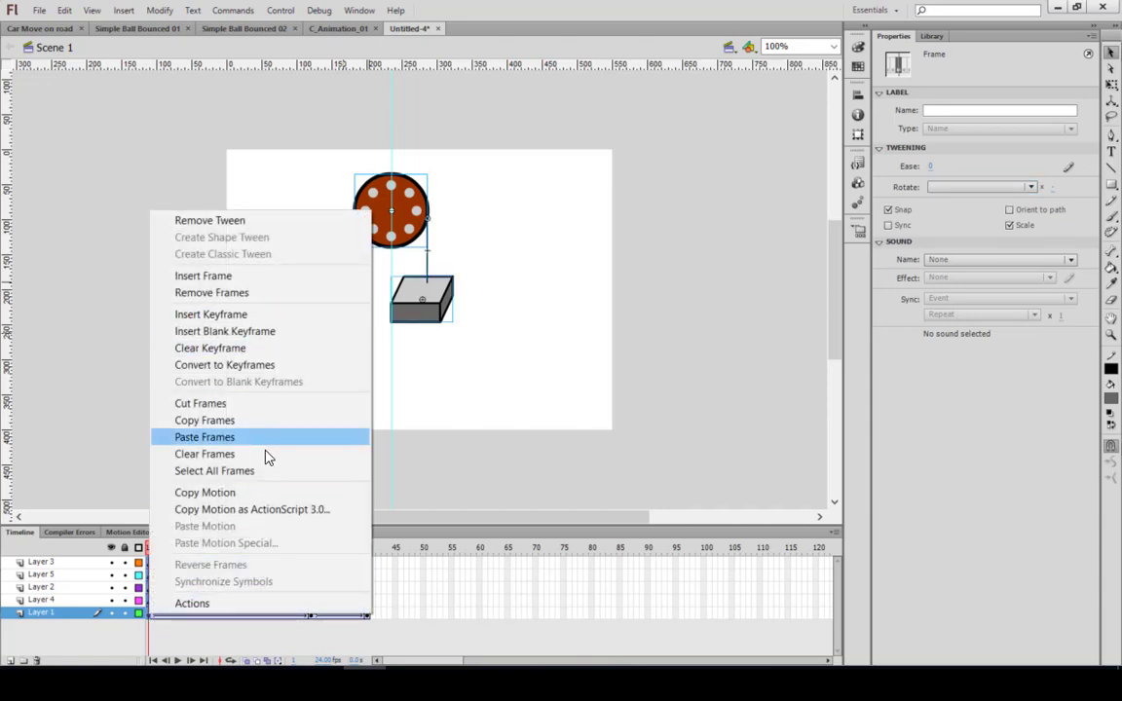
{"action": "left_click", "coordinate": [273, 425]}
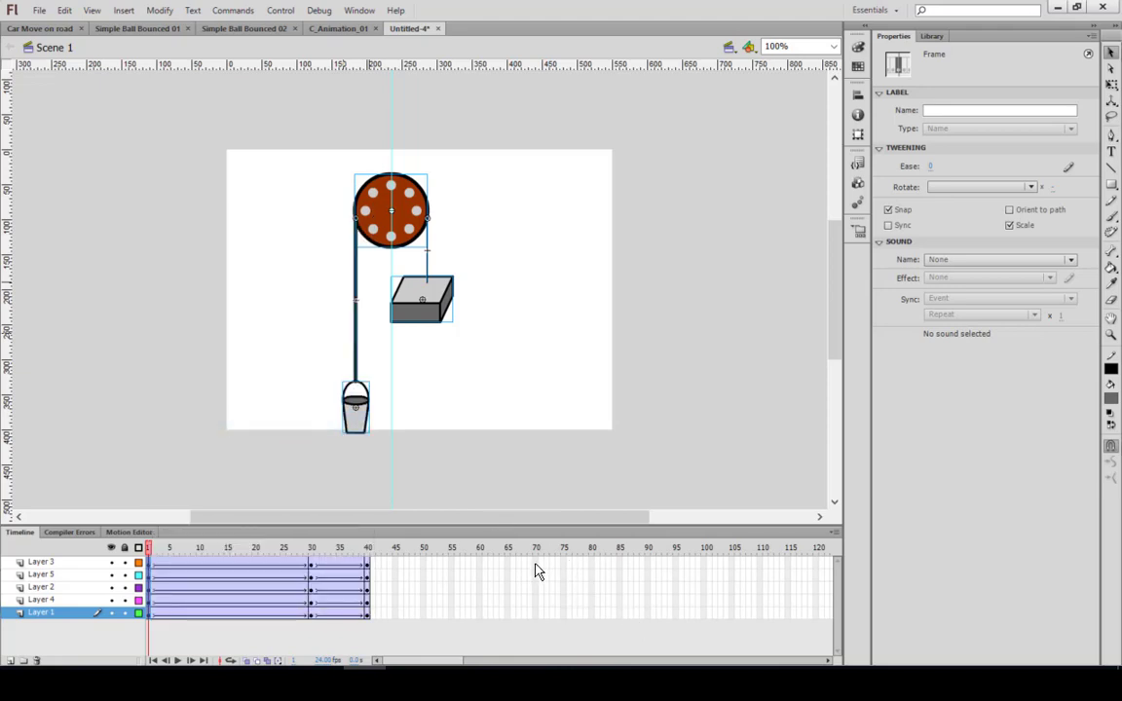
{"action": "left_click_drag", "start_coordinate": [537, 567], "coordinate": [536, 620]}
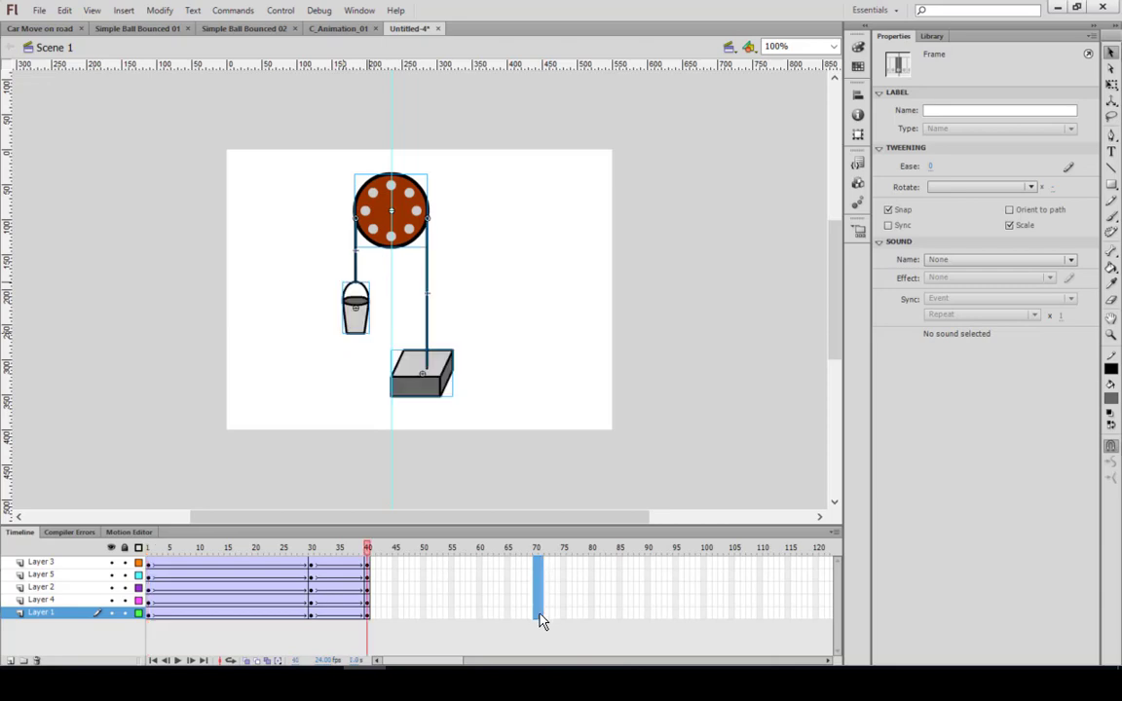
{"action": "right_click", "coordinate": [535, 623]}
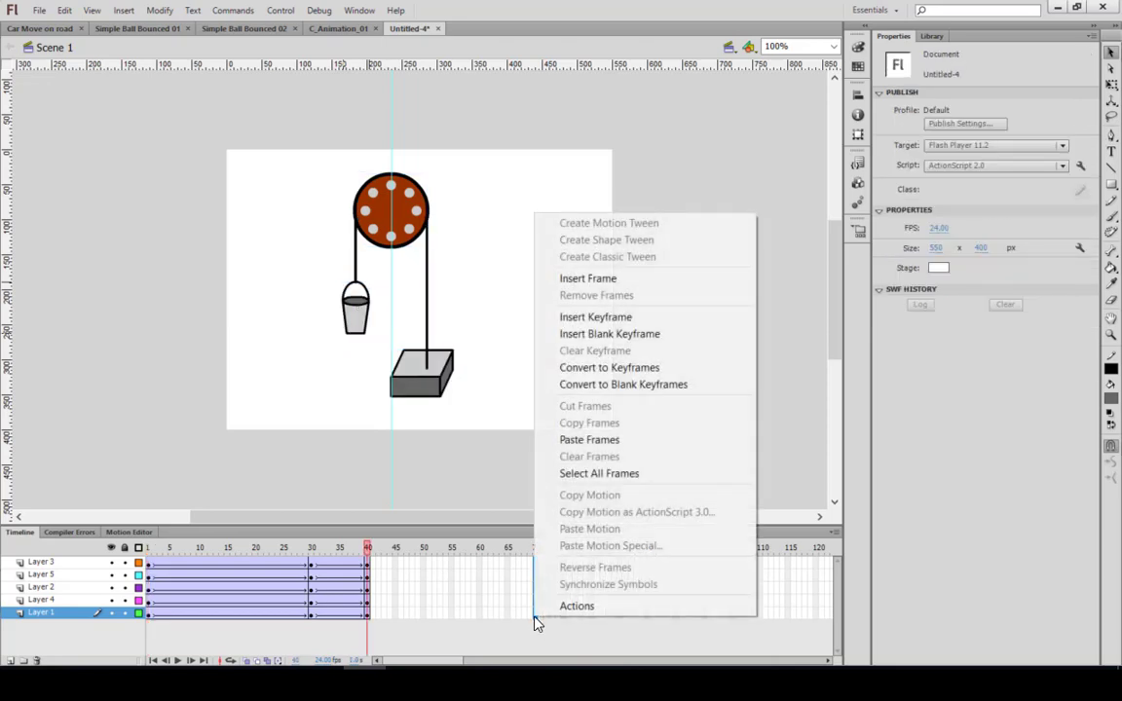
{"action": "left_click", "coordinate": [604, 441]}
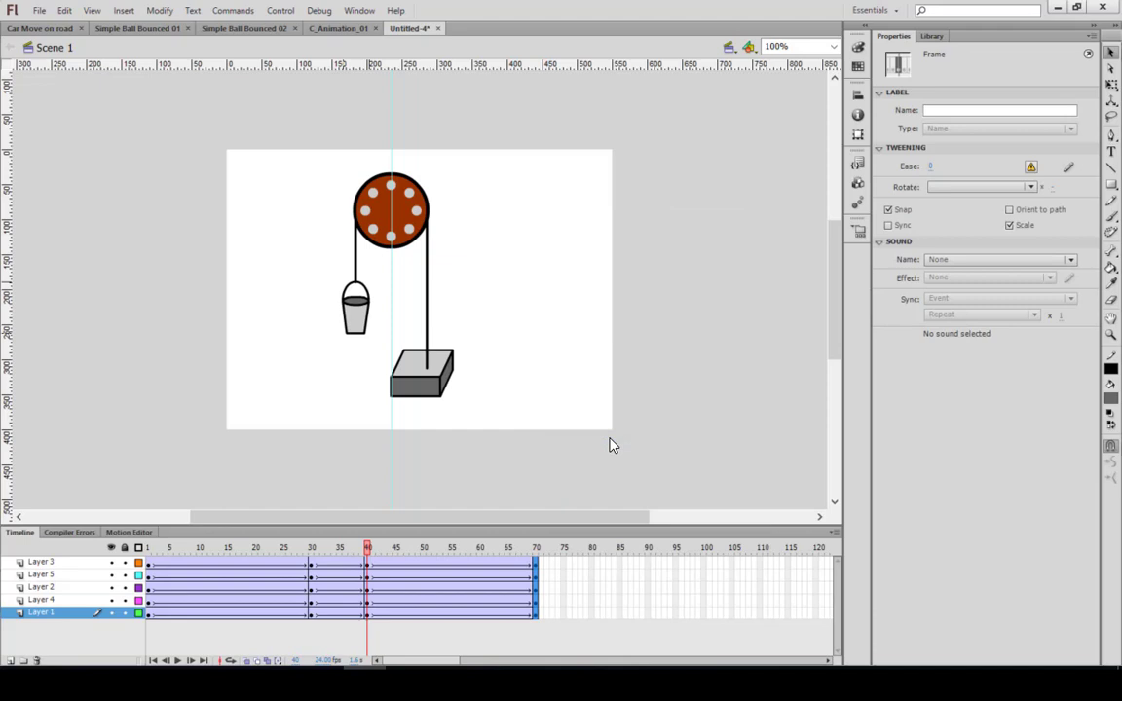
- Set the rotation of the wheel's classic tween starting at frame 40 on Layer 1 to CCW
{"action": "mouse_move", "coordinate": [373, 551]}
{"action": "left_mouse_down"}
{"action": "mouse_move", "coordinate": [535, 551]}
{"action": "mouse_move", "coordinate": [367, 551]}
{"action": "left_mouse_up"}
{"action": "left_click", "coordinate": [367, 621]}
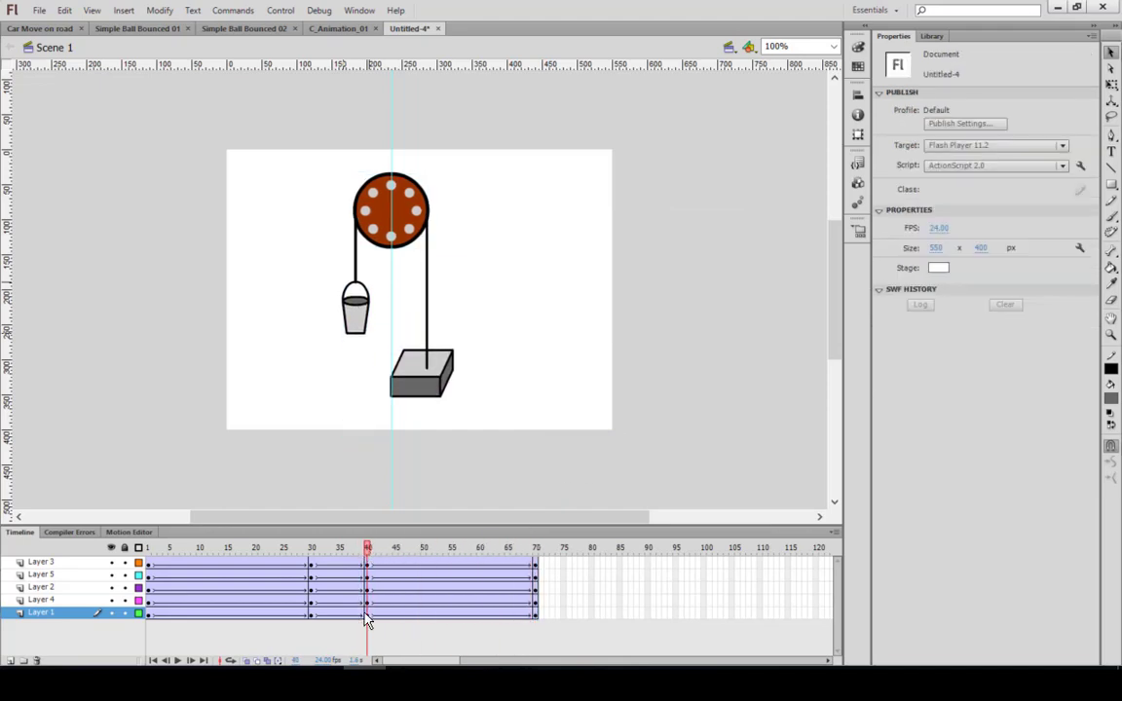
{"action": "left_click", "coordinate": [369, 612]}
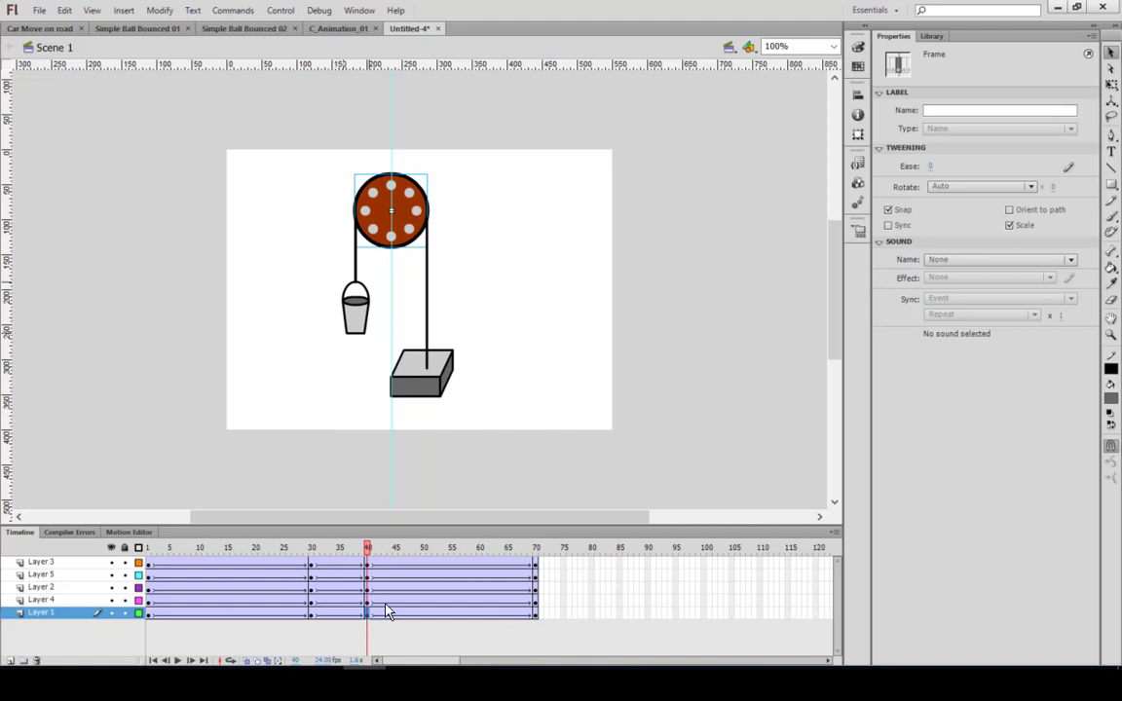
{"action": "left_click", "coordinate": [947, 187]}
{"action": "left_click", "coordinate": [961, 255]}
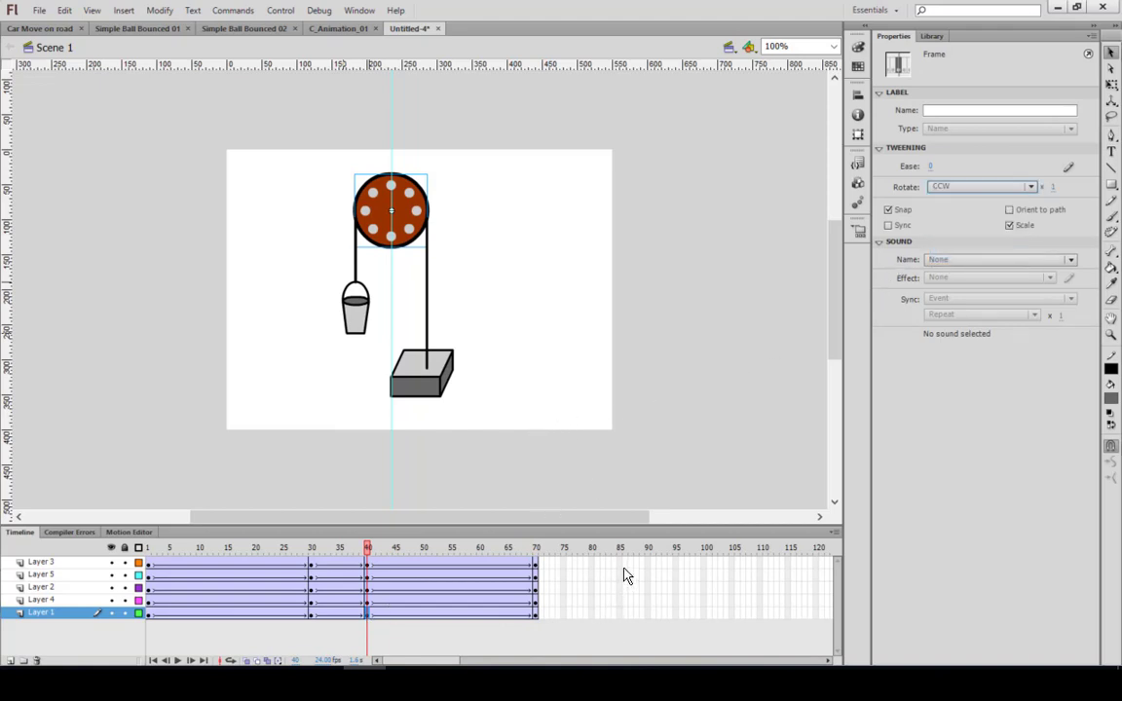
- Insert keyframes at frame 80 on all five layers and play back the animation in the timeline
{"action": "left_click_drag", "start_coordinate": [623, 569], "coordinate": [595, 623]}
{"action": "key", "text": "F6"}
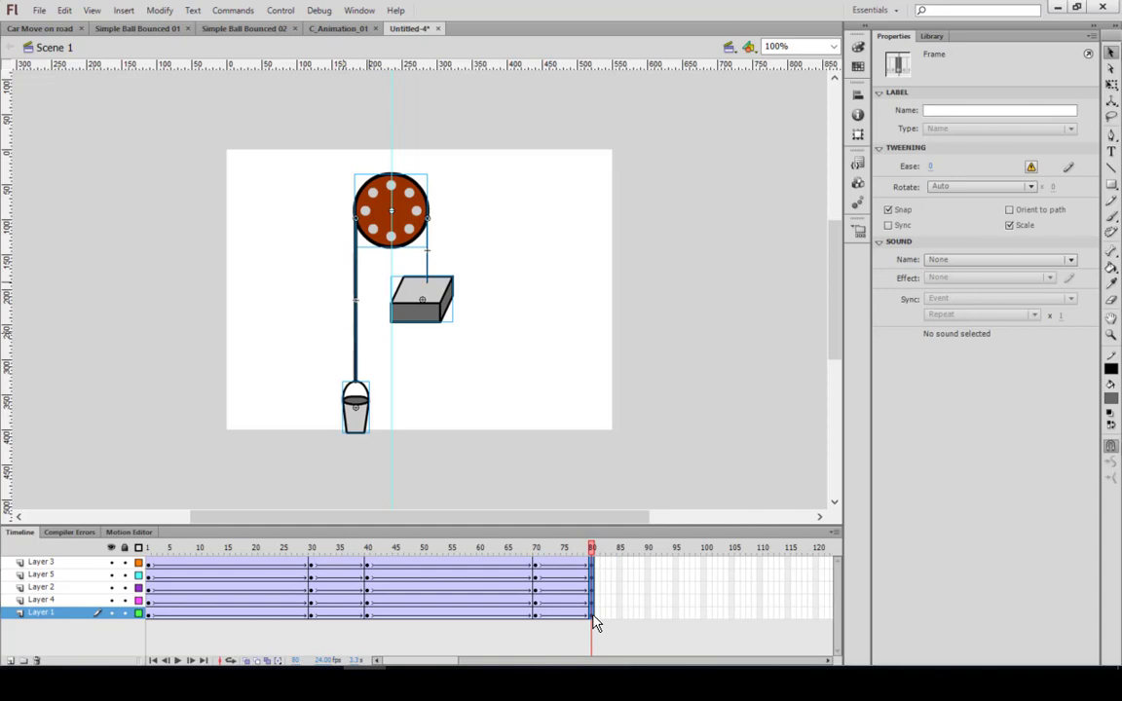
{"action": "key", "text": "Return"}
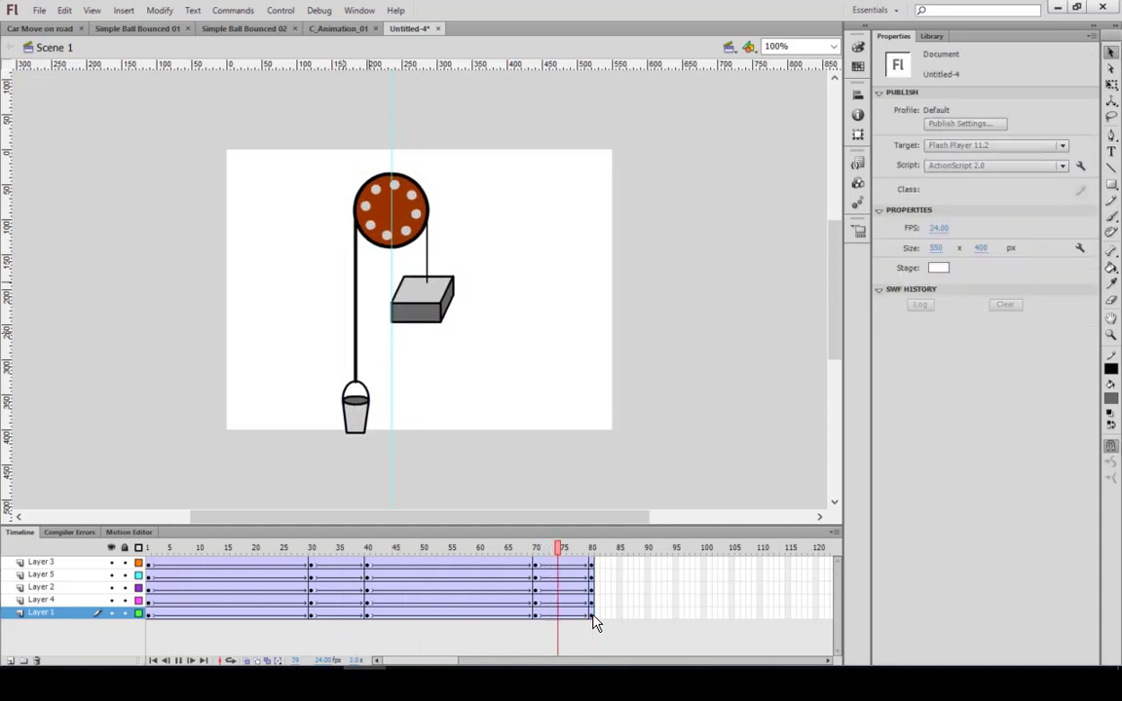
{"action": "key", "text": "Return"}
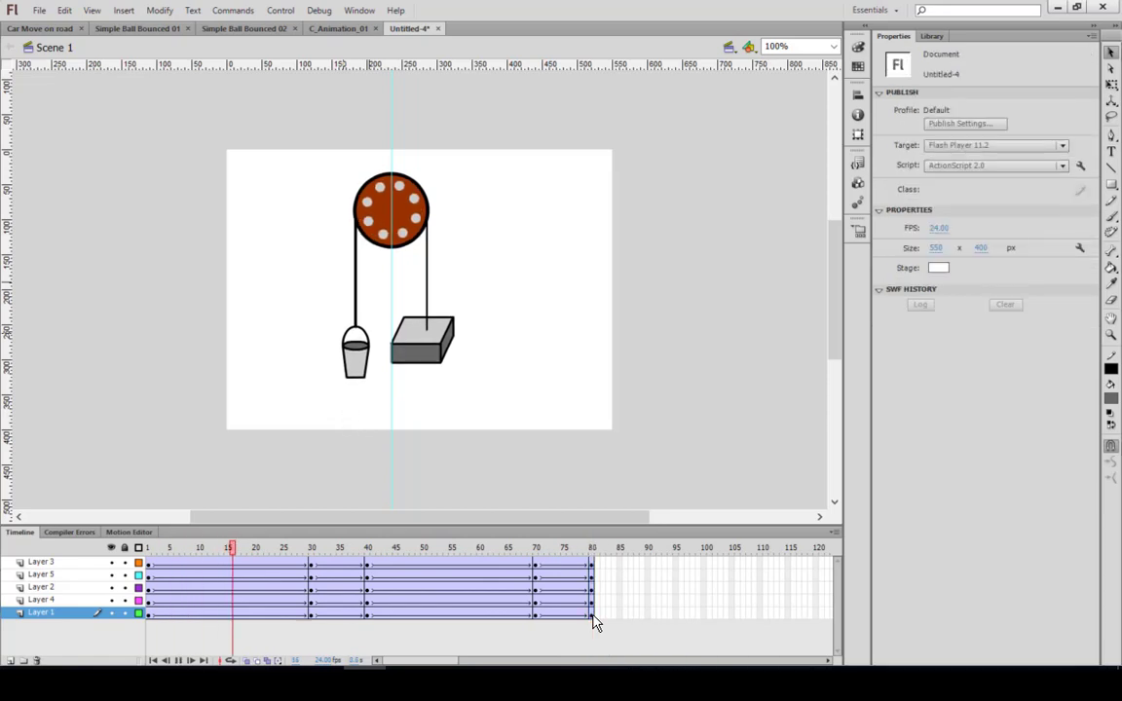
{"action": "key", "text": "Return"}
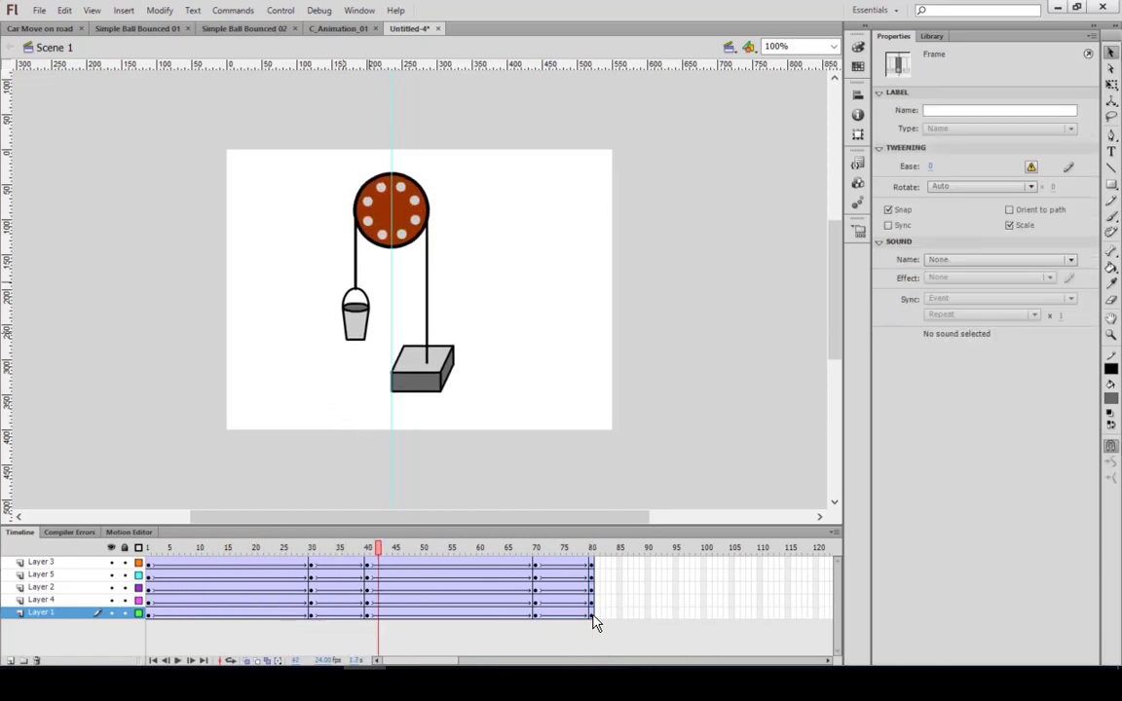